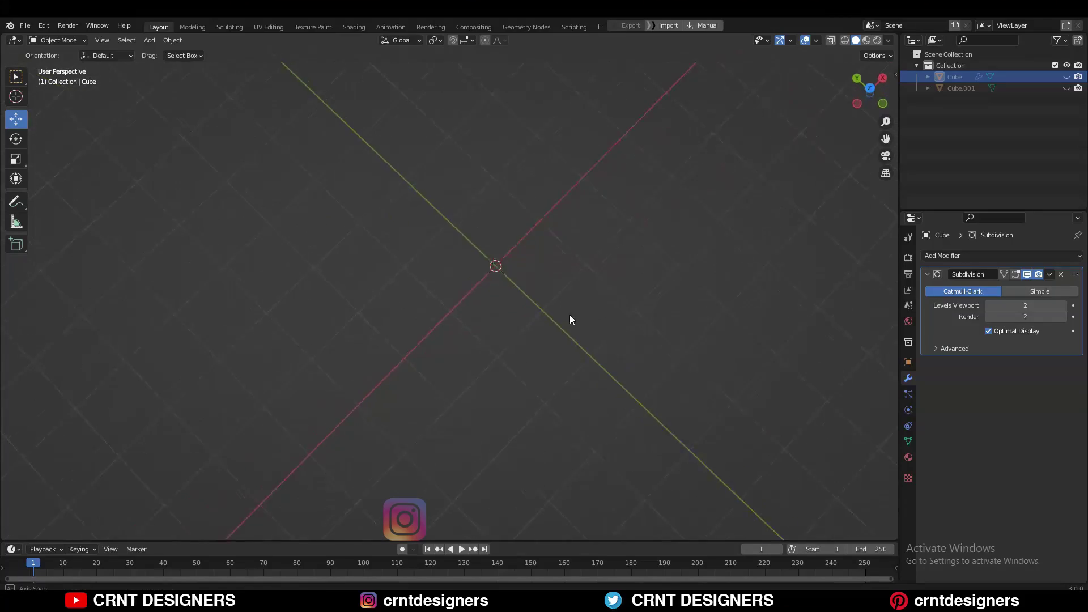
Add a cube mesh and flatten it into a slab by scaling it to 0.2 along Z.
key(shift+a)
mouse_move(541, 258)
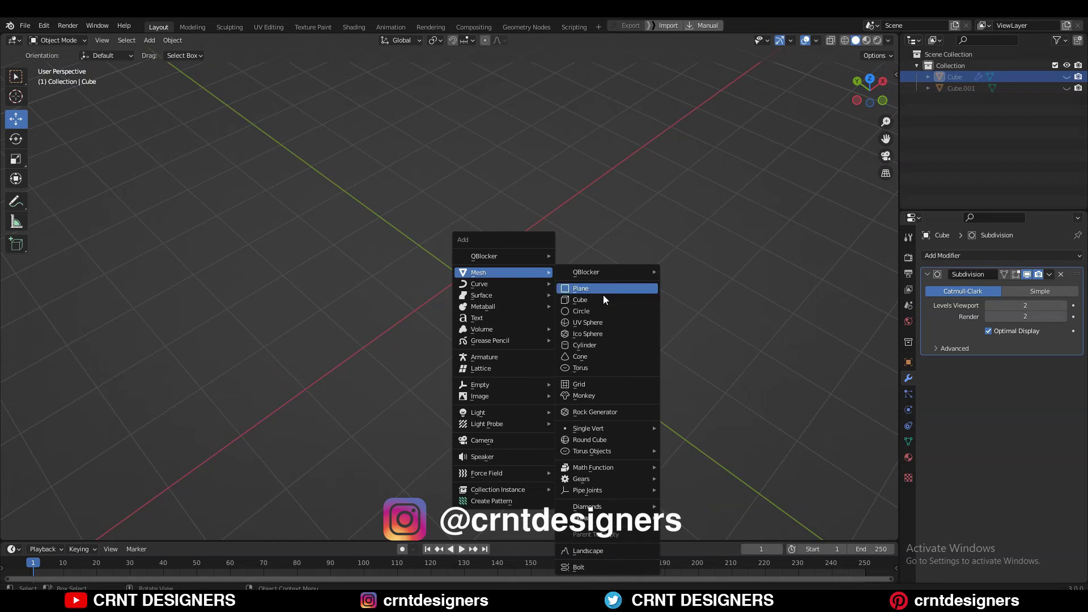
click(600, 300)
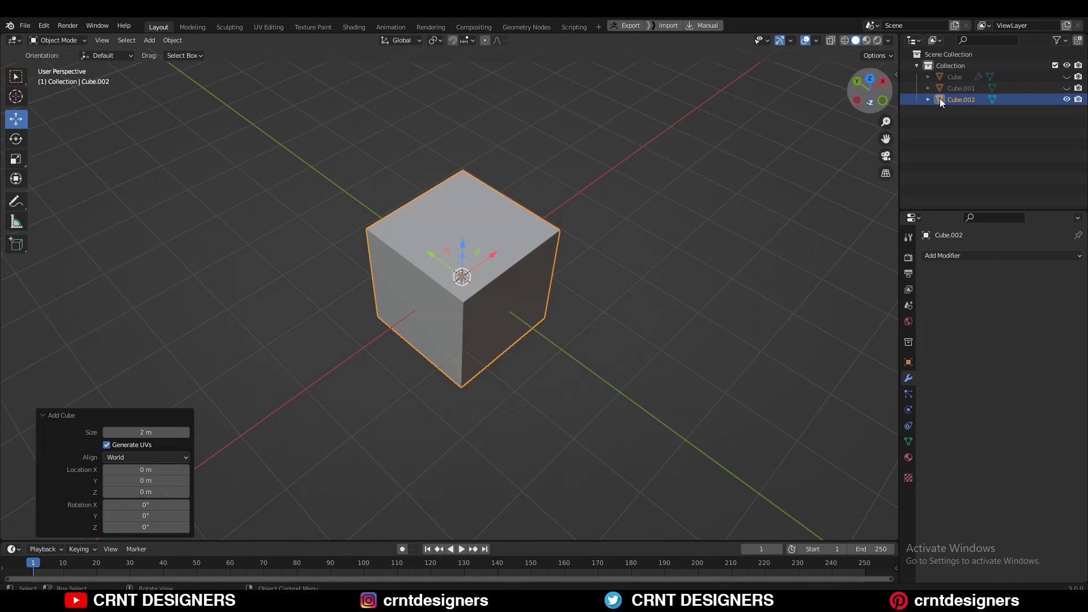
click(870, 81)
click(871, 109)
key(s)
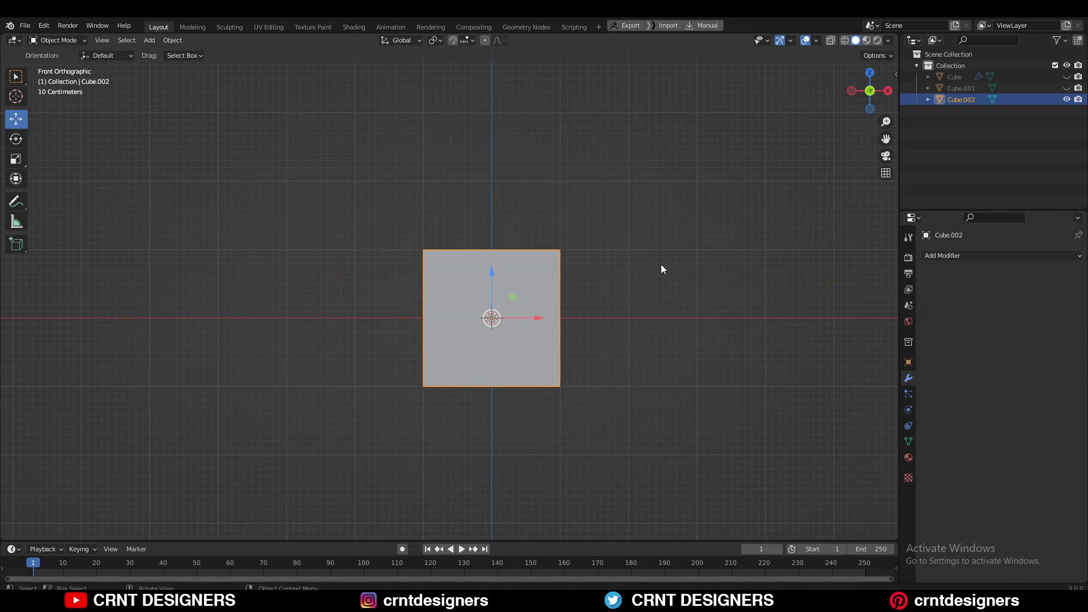
key(z)
click(520, 312)
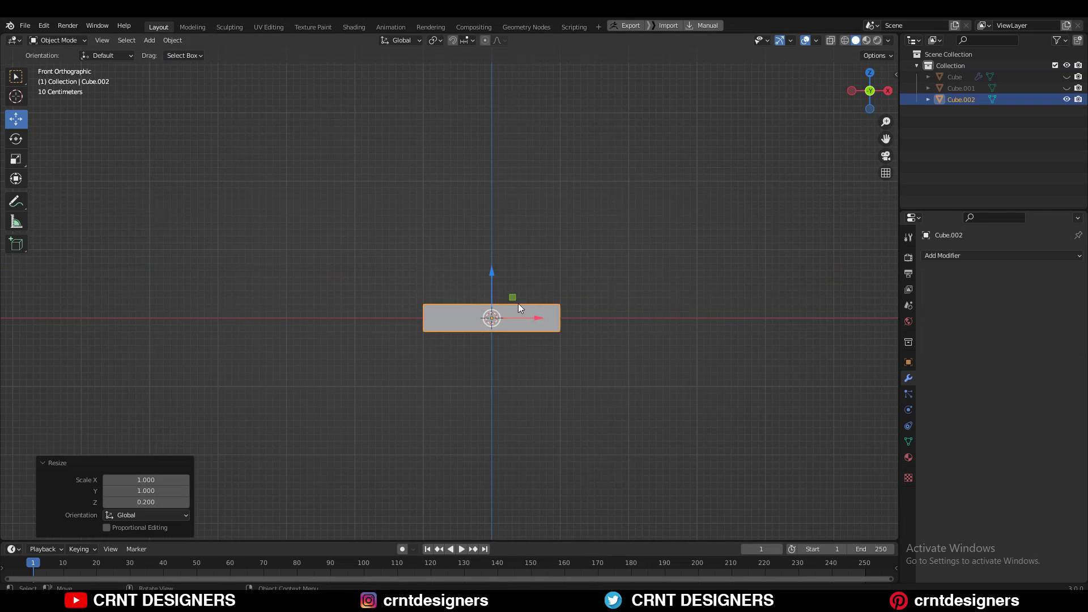
Raise the slab 0.2 m along Z so its base rests on the ground line.
scroll(520, 309, up, 4)
ctrl+drag(535, 297, 539, 270)
shift+middle_drag(656, 268, 610, 251)
Scale the slab thinner along Z and lower it back onto the ground line.
key(s)
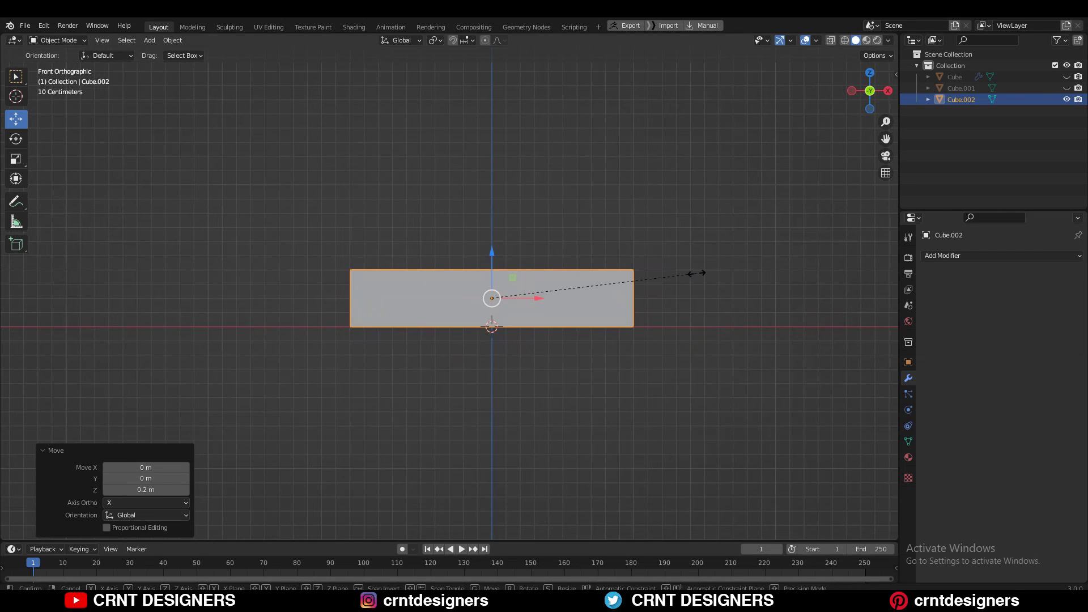
key(z)
click(598, 304)
ctrl+drag(492, 250, 495, 269)
click(586, 171)
Scale the slab to half its width along X, keeping its length along Y.
key(KP_7)
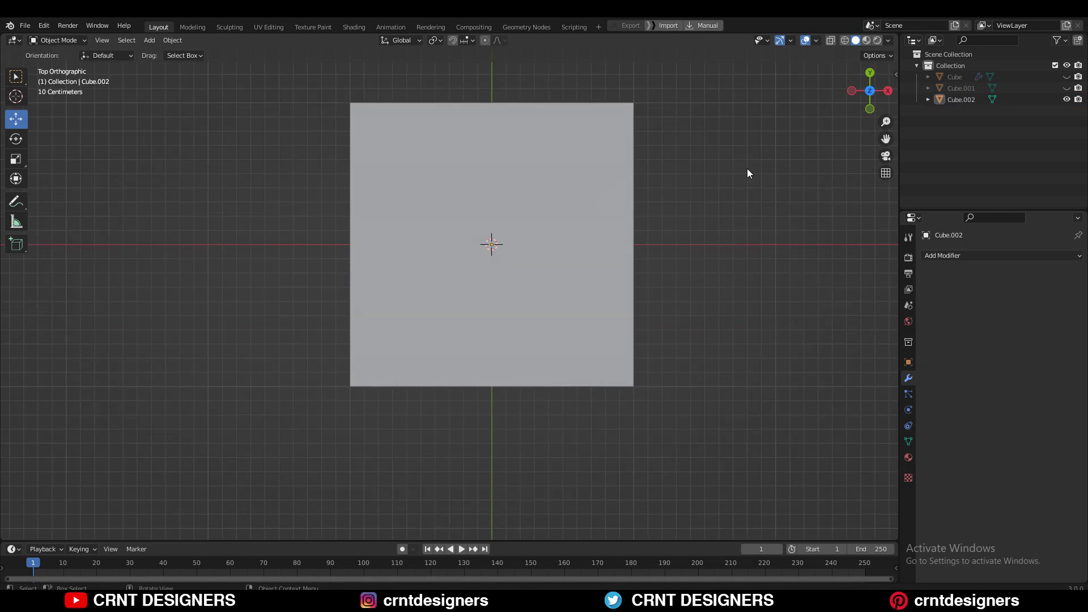
click(554, 209)
scroll(554, 209, down, 5)
key(g)
key(x)
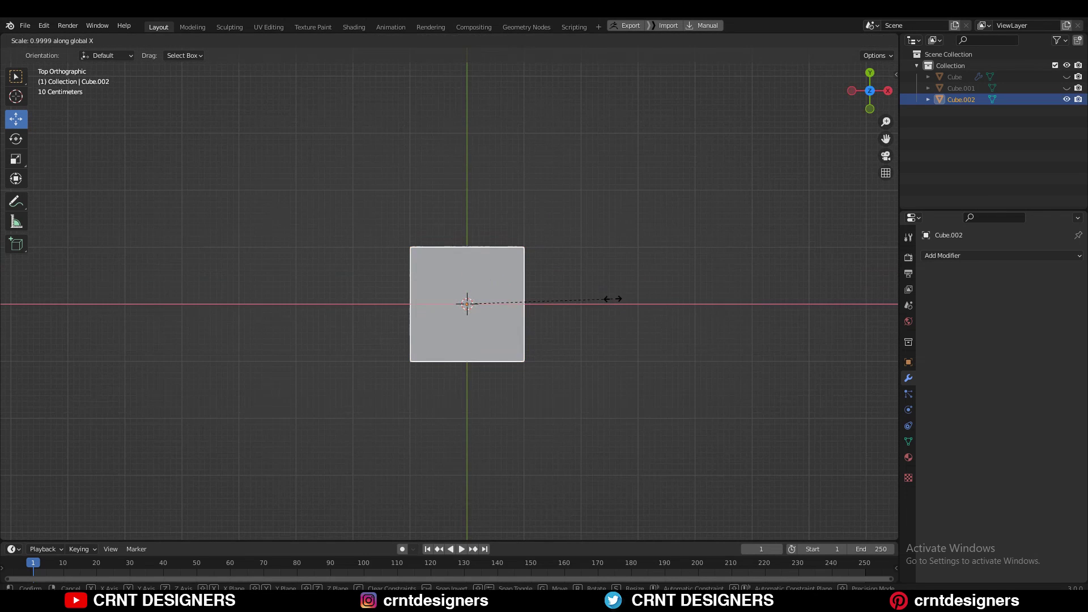
ctrl+click(539, 299)
click(535, 295)
Apply the slab's scale transform.
scroll(501, 284, up, 3)
click(497, 284)
right_click(530, 291)
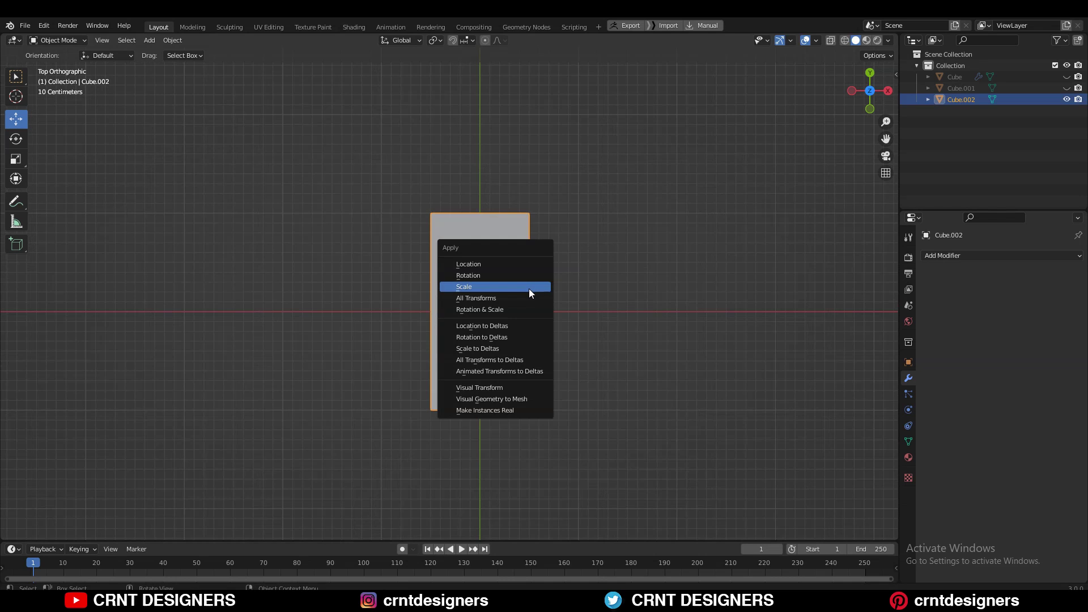
click(528, 288)
In Edit Mode, bevel the slab's four vertical corner edges with a width of 0.2 m and one segment.
key(Tab)
click(582, 337)
middle_drag(582, 337, 584, 237)
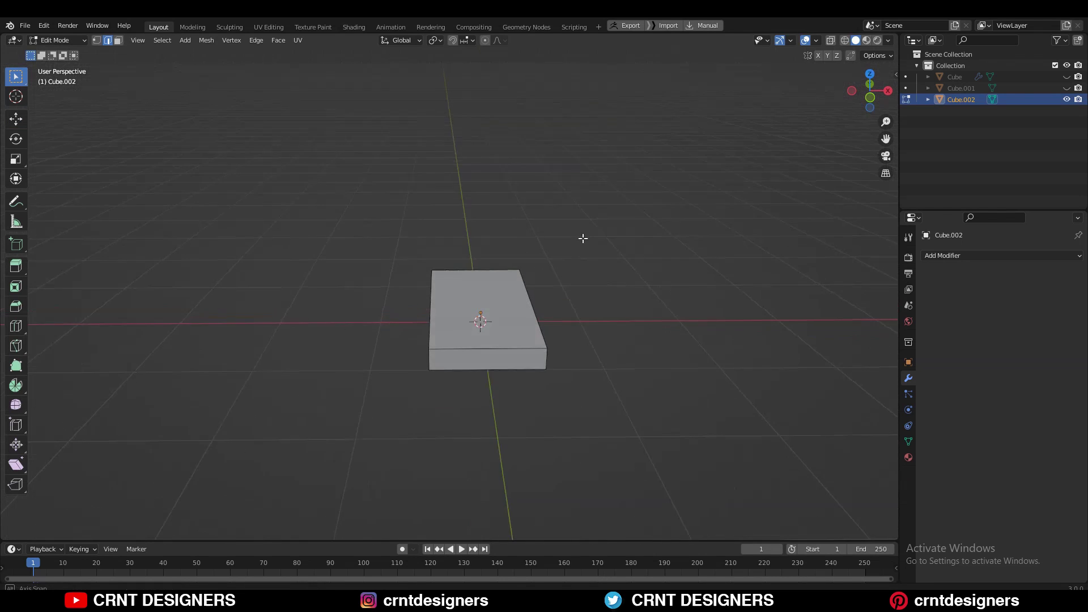
scroll(584, 238, up, 3)
key(1)
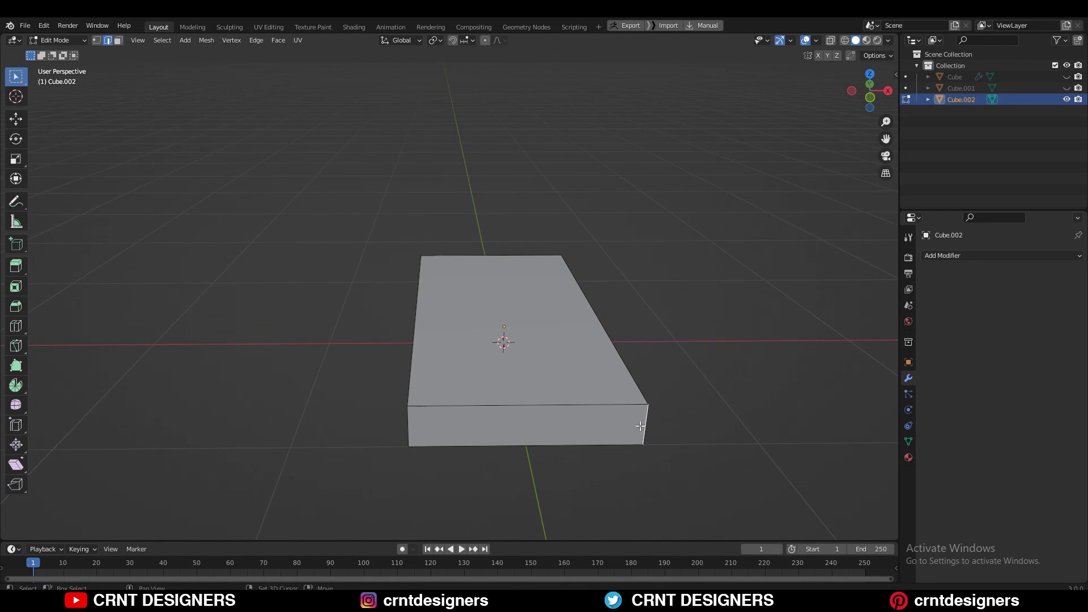
middle_drag(644, 426, 783, 219)
key(KP_7)
shift+middle_drag(764, 288, 753, 230)
key(ctrl+b)
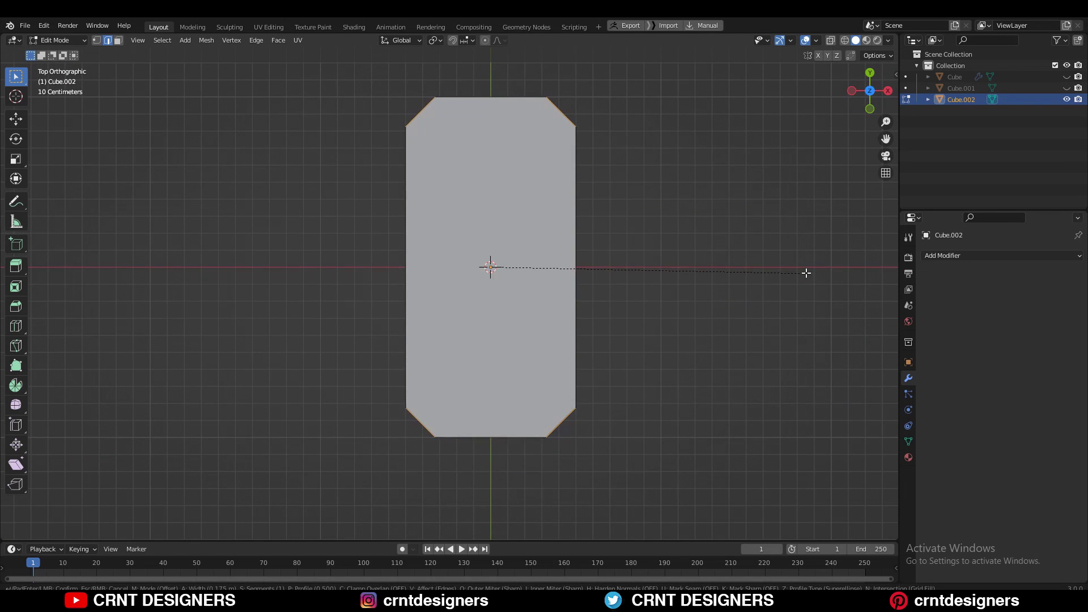
click(806, 271)
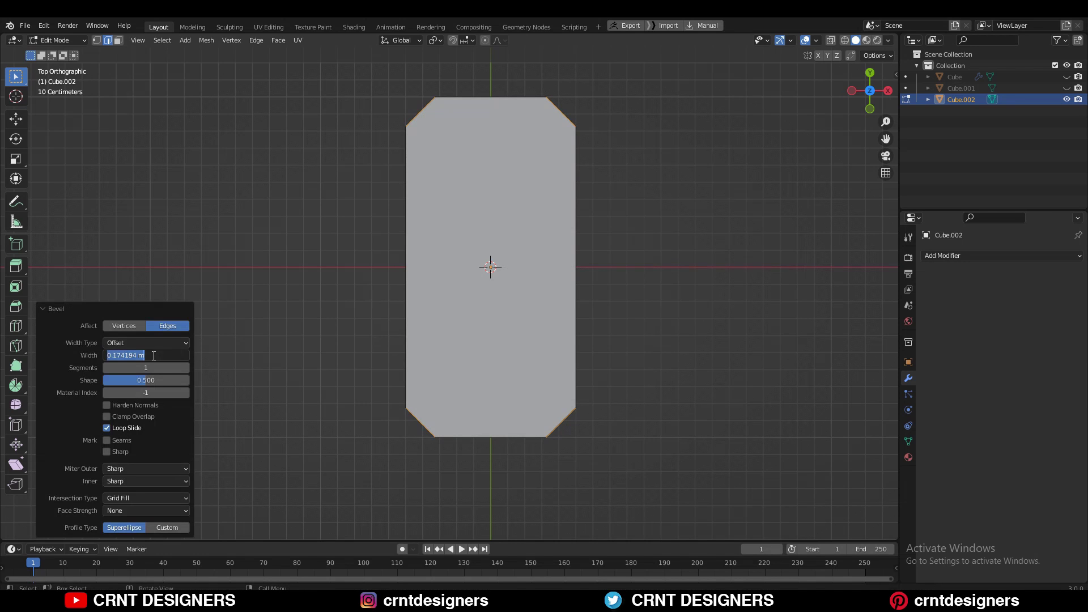
text(2)
key(Return)
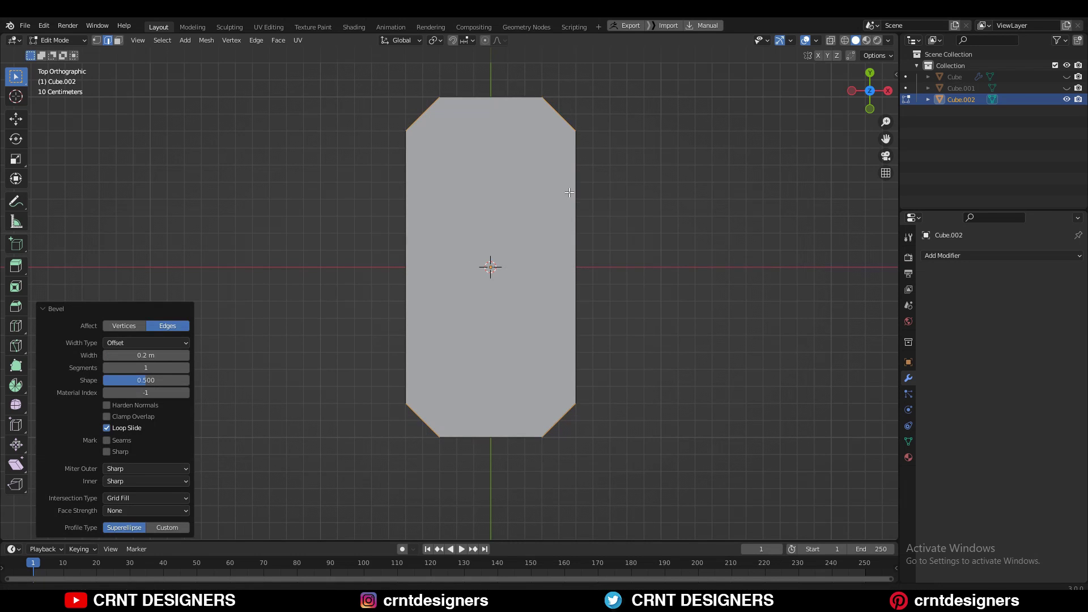
Select all of the slab's top vertices in X-ray and lower them along Z, leaving it about 0.1 m thick.
scroll(626, 287, down, 4)
middle_drag(553, 262, 524, 270)
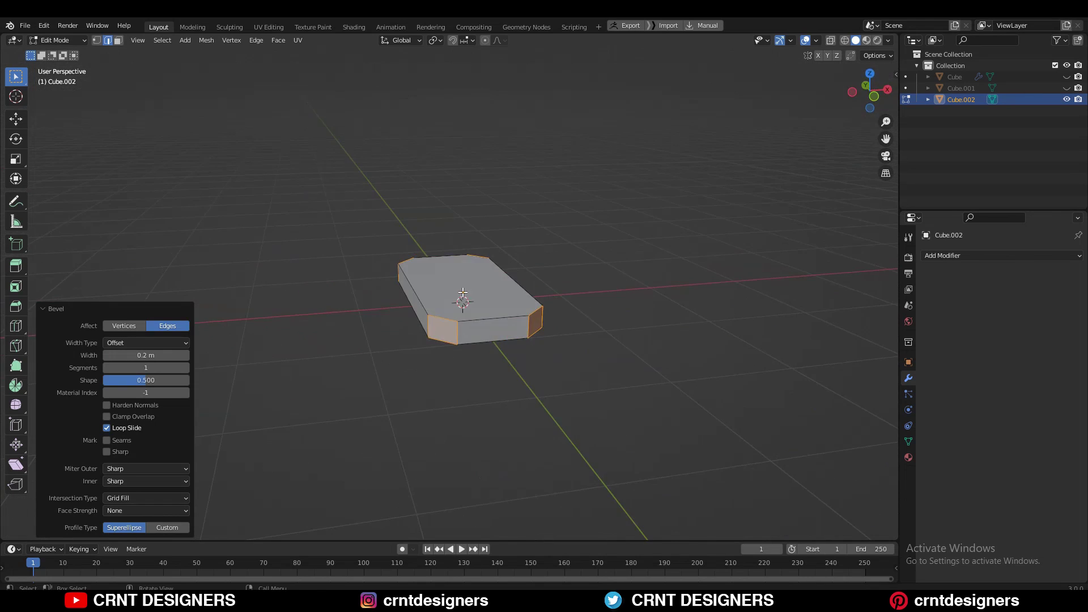
key(KP_1)
scroll(650, 192, up, 3)
click(650, 192)
click(830, 41)
key(1)
drag(713, 241, 348, 310)
click(16, 118)
mouse_move(507, 255)
mouse_down()
mouse_move(506, 275)
mouse_move(507, 264)
mouse_up()
key(alt+a)
key(alt+z)
middle_drag(544, 238, 797, 126)
click(831, 43)
Add a centred single loop cut on the slab's short end faces to create midpoint vertices.
middle_drag(669, 141, 635, 302)
scroll(639, 221, up, 3)
key(ctrl+r)
click(507, 132)
right_click(507, 132)
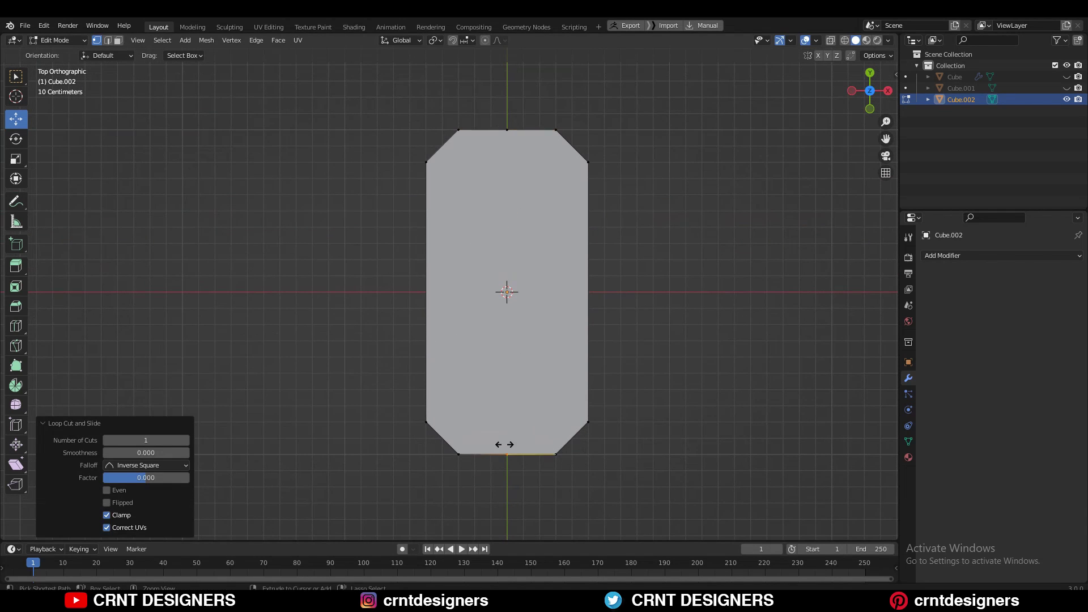
Connect the midpoints of the two short ends with a lengthwise edge on both the top and bottom faces.
click(508, 136)
right_click(514, 441)
click(545, 293)
click(870, 91)
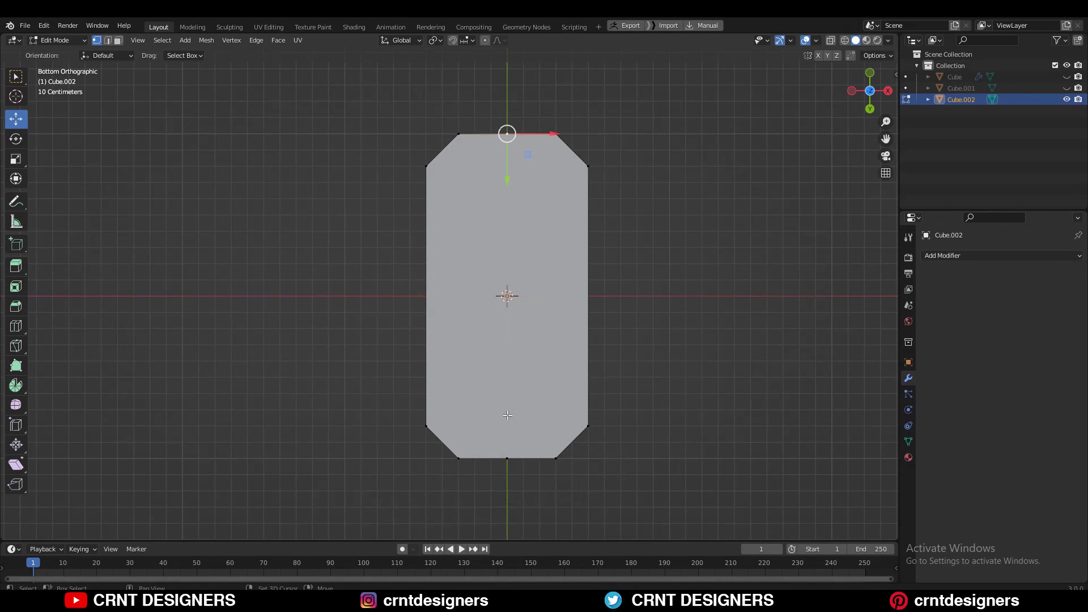
key(j)
On the bottom face, connect the opposite long-side chamfer vertices across the width at both ends.
click(427, 166)
shift+click(587, 166)
right_click(559, 166)
click(558, 166)
click(427, 425)
shift+click(587, 425)
On the top face, connect the opposite long-side chamfer vertices across the width at both ends.
click(870, 91)
click(427, 422)
key(j)
click(426, 162)
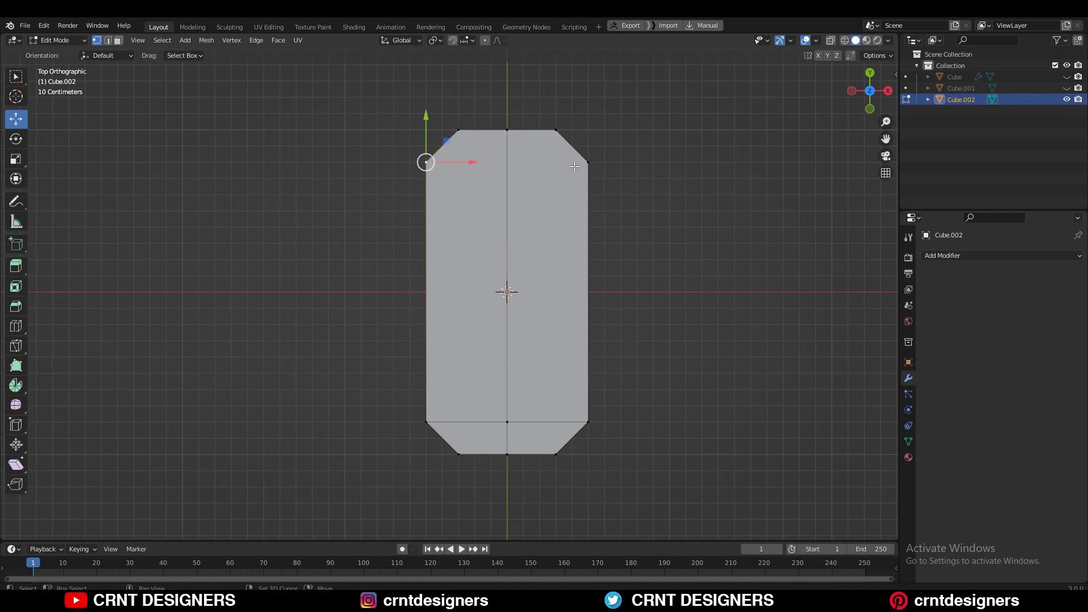
right_click(537, 280)
click(537, 280)
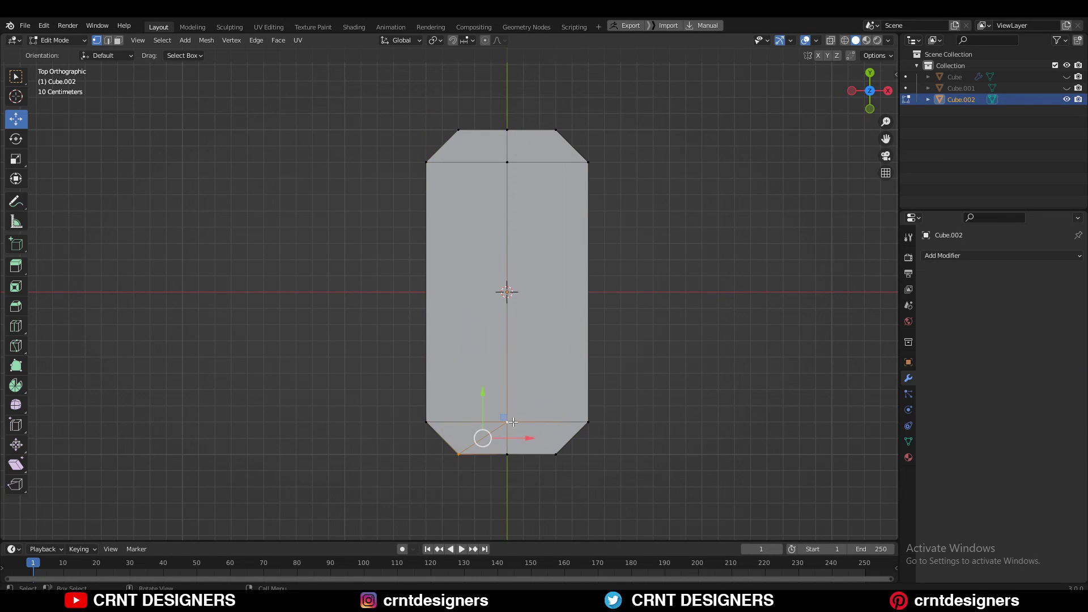
Connect the short-end corner vertices to the nearest centreline intersection with diagonal edges at both ends of the top face.
shift+click(554, 453)
right_click(541, 384)
click(542, 384)
shift+click(552, 131)
right_click(546, 135)
click(545, 134)
shift+click(464, 132)
right_click(442, 112)
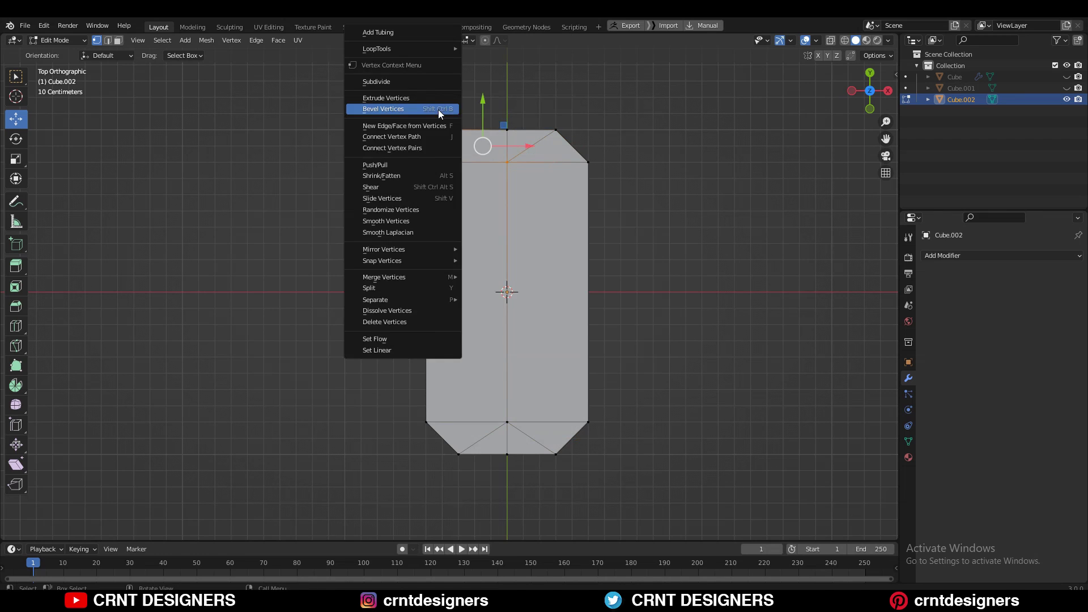
click(432, 148)
Dissolve the crosswise edges at both ends of the top face, keeping the diagonals and centreline.
key(2)
key(alt+a)
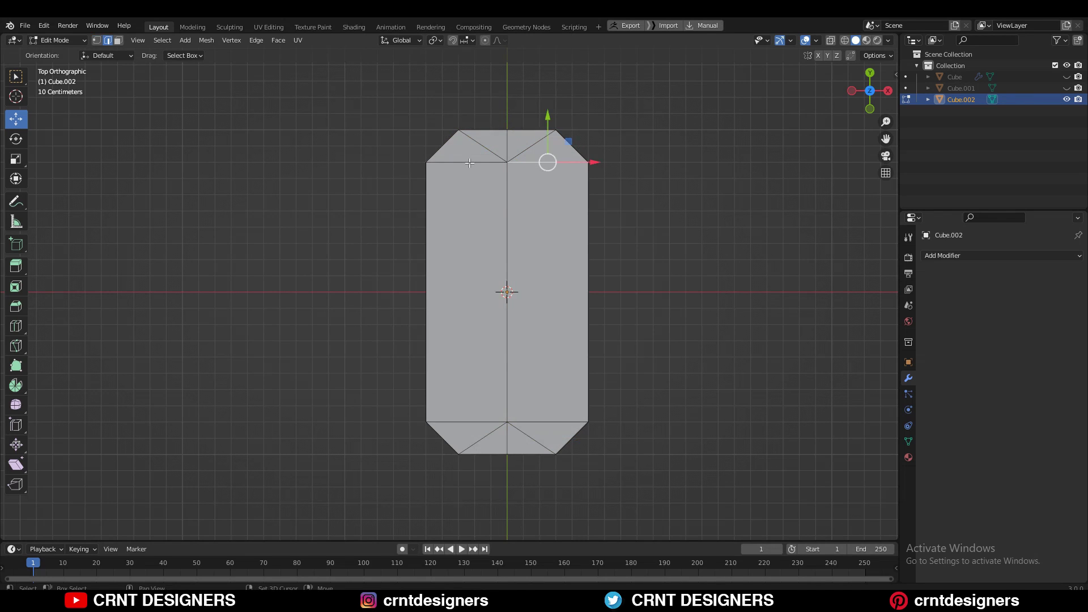
click(525, 423)
shift+click(431, 422)
key(ctrl+x)
click(506, 423)
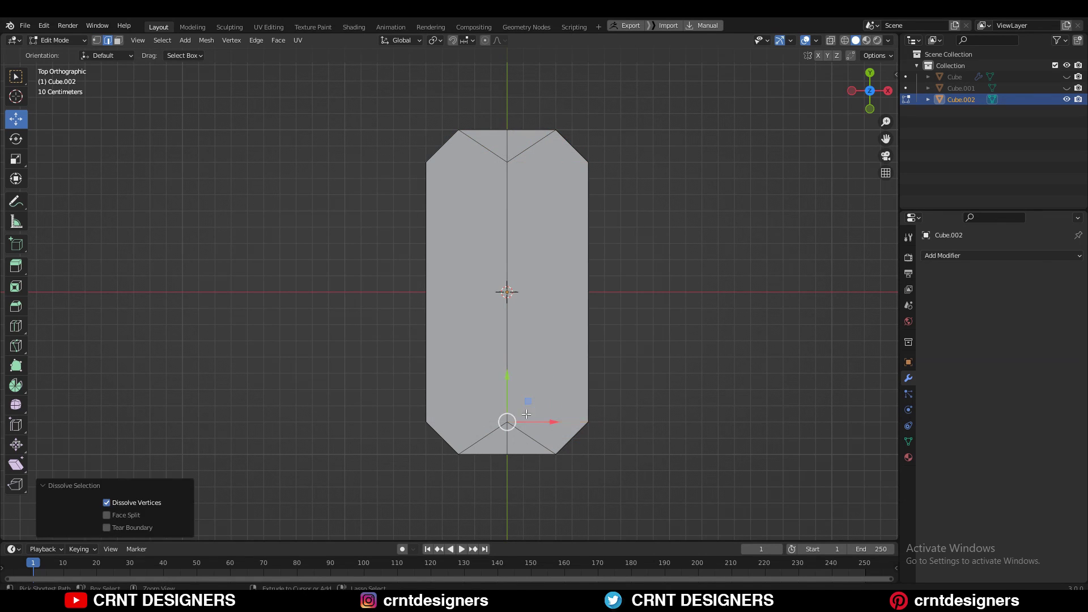
Scale the top centre edge to 0.9 along Y and raise it 0.1 m along Z to form a ridge.
key(s)
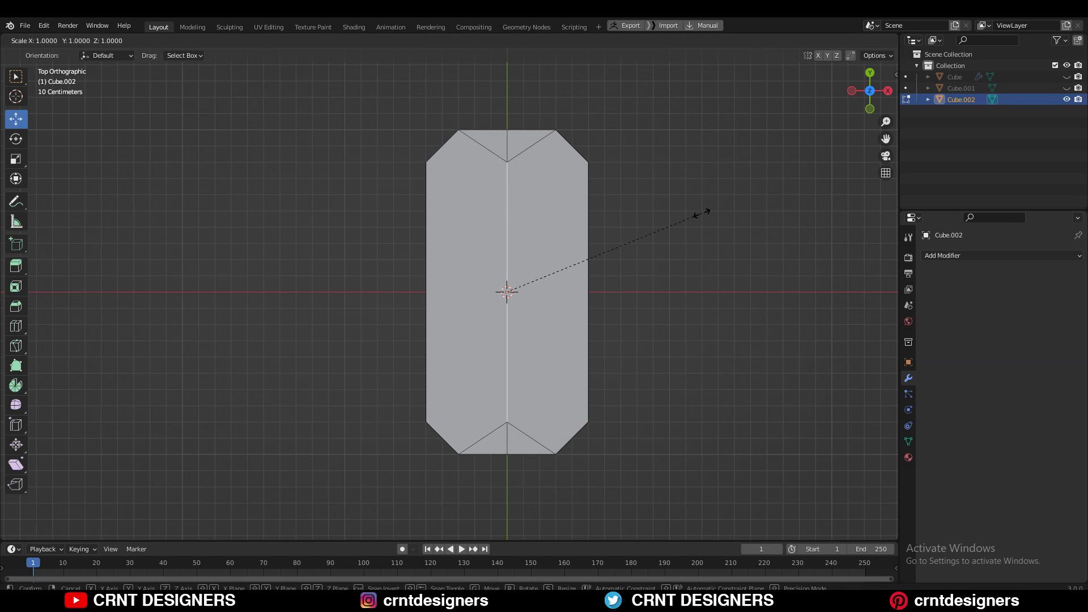
key(y)
key(Return)
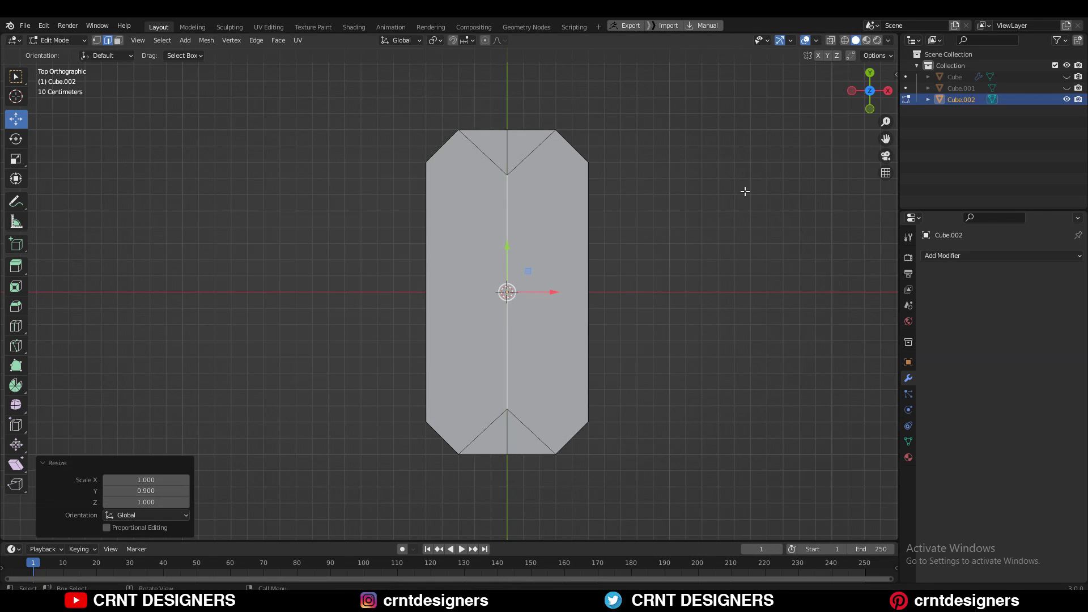
click(870, 109)
key(g)
key(z)
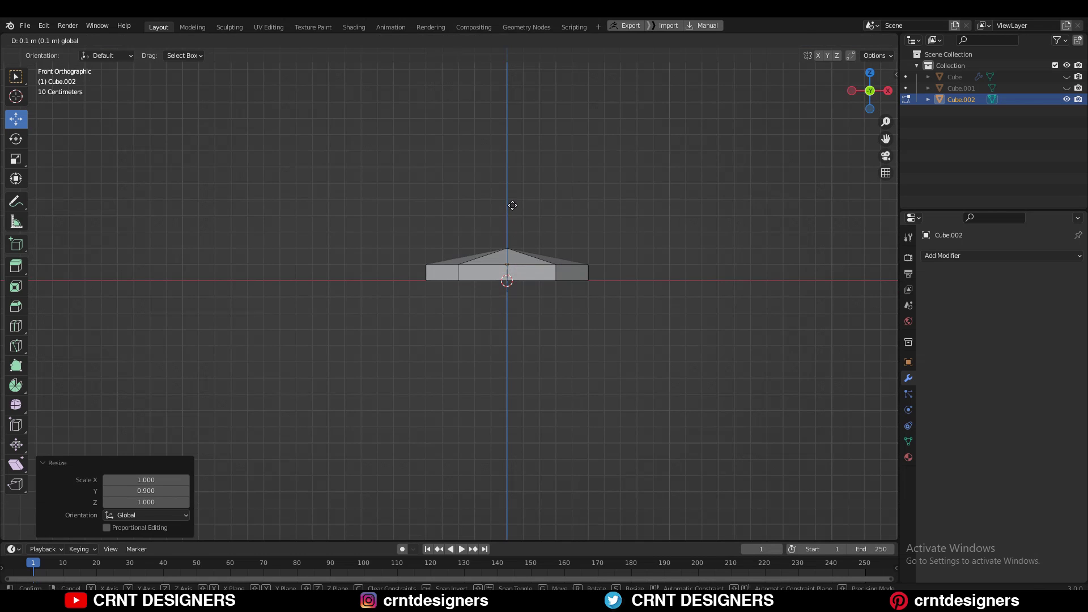
click(513, 205)
Duplicate the ridged slab in place and move the copy into the BACK-UP collection.
middle_drag(554, 211, 641, 187)
middle_drag(603, 285, 555, 284)
scroll(555, 284, down, 3)
key(Tab)
key(shift+d)
right_click(559, 264)
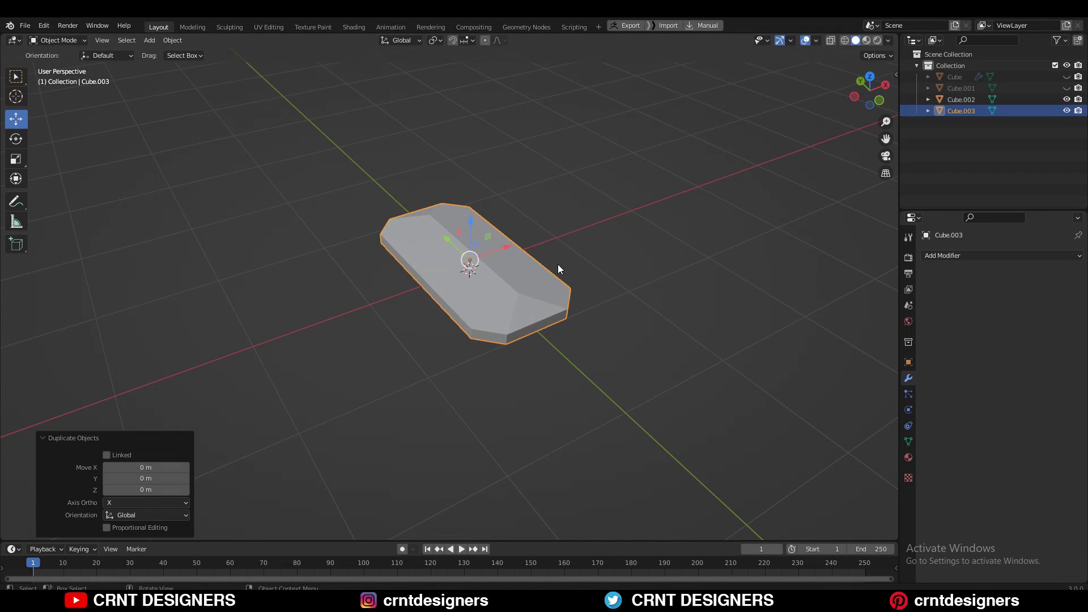
key(m)
click(545, 264)
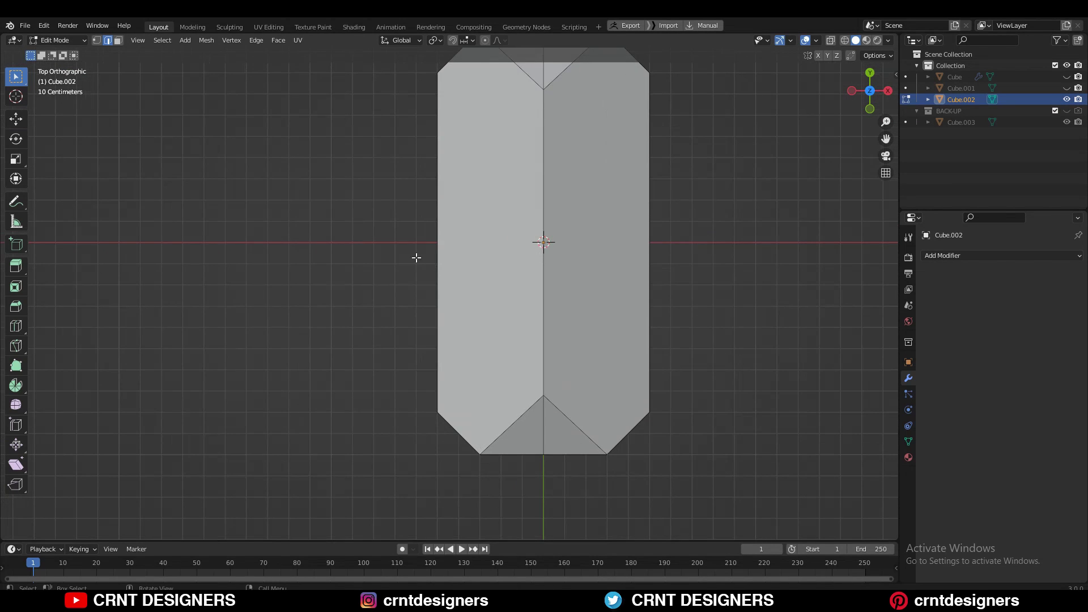
Knife a lengthwise cut on the original's top, just inside and parallel to its −X long edge.
scroll(416, 258, down, 1)
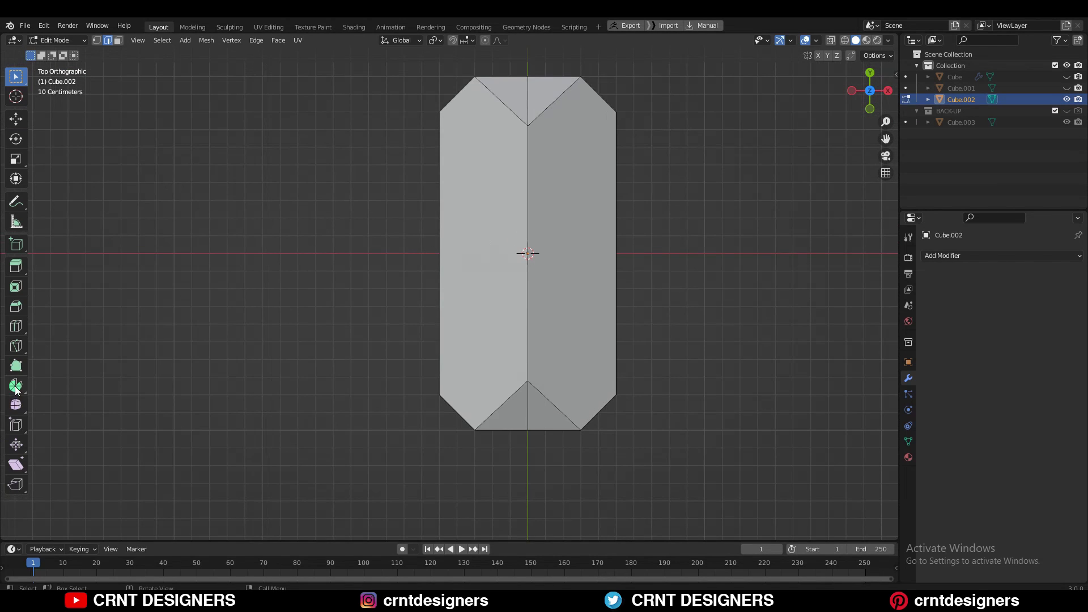
click(15, 345)
key(1)
click(449, 93)
key(Escape)
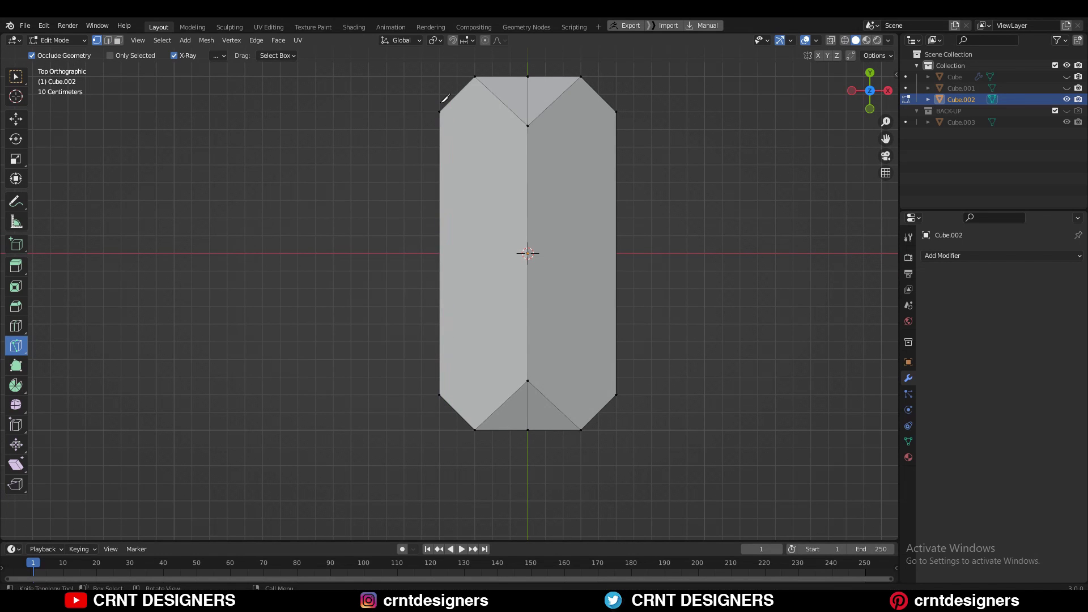
click(442, 108)
key(Return)
Knife a cut just inside the −X chamfer at the front end, continuing parallel to the adjacent diagonal up to the ridge.
shift+middle_drag(513, 346, 523, 286)
scroll(522, 286, up, 3)
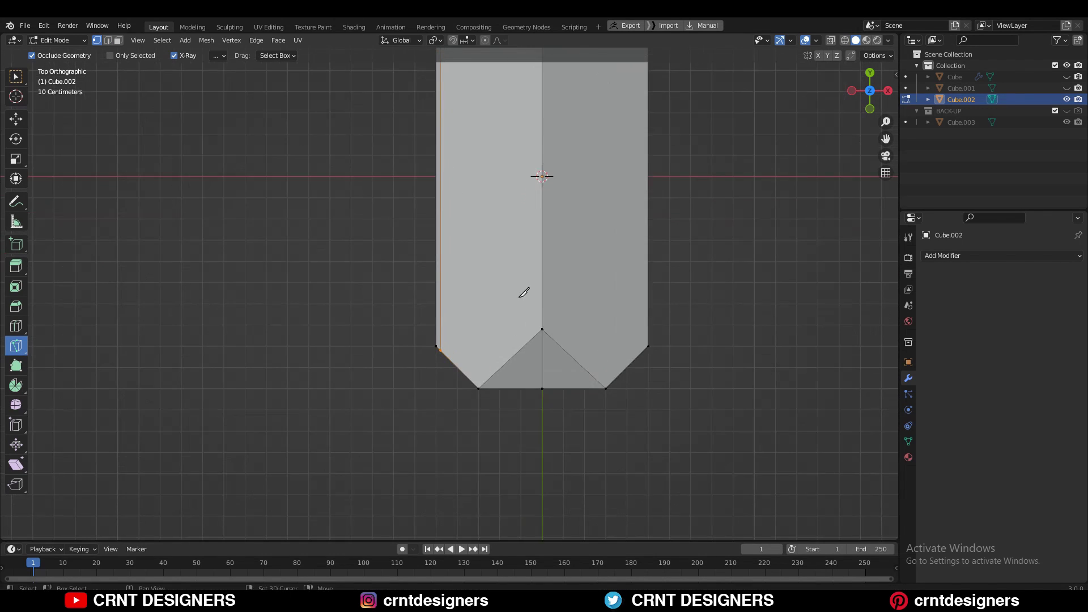
shift+middle_drag(504, 322, 473, 299)
click(374, 311)
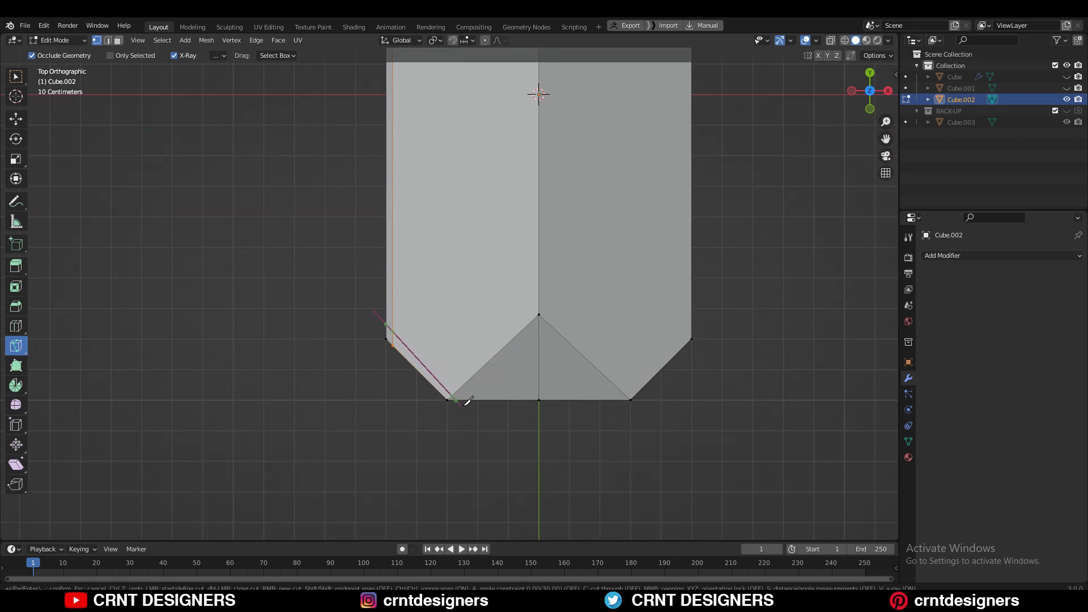
scroll(335, 340, up, 3)
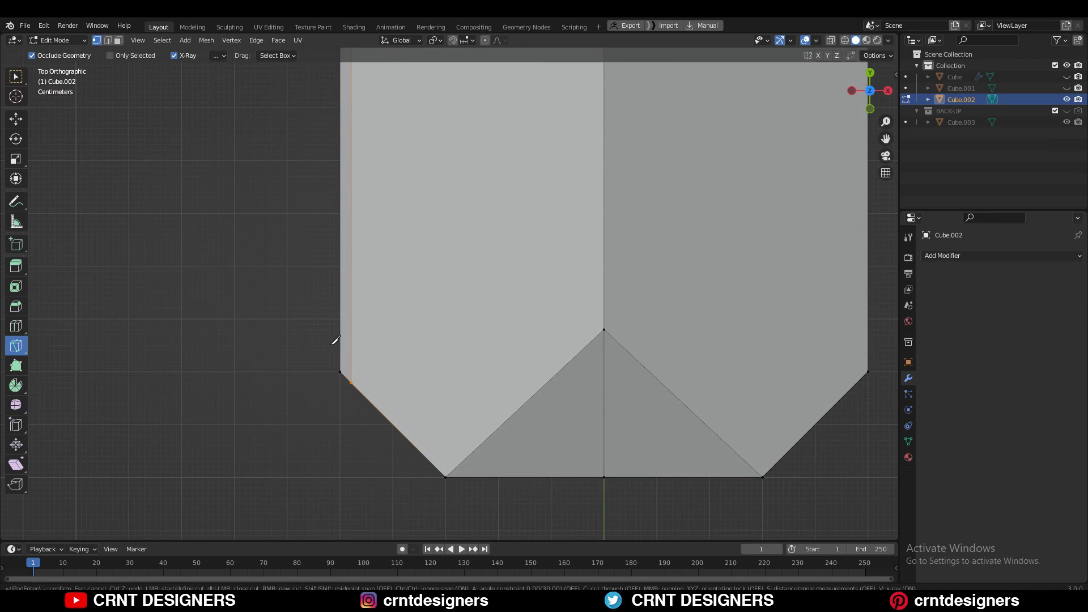
click(447, 464)
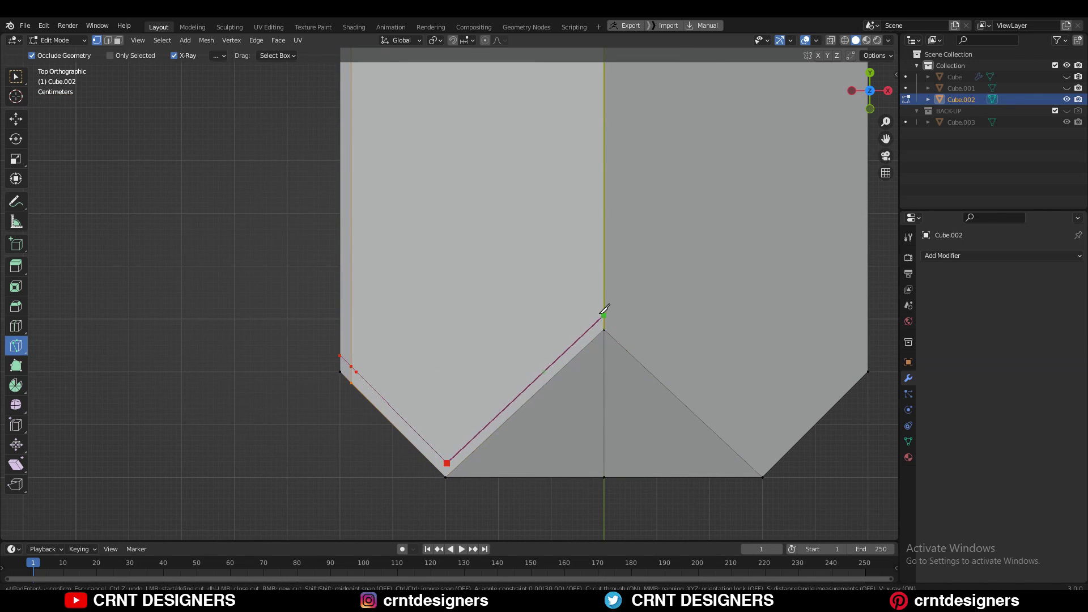
click(604, 313)
key(Return)
Knife a cut inside the front end triangle, parallel to its +X diagonal, and carry it past the apex to the previous cut's ridge point.
scroll(606, 310, down, 1)
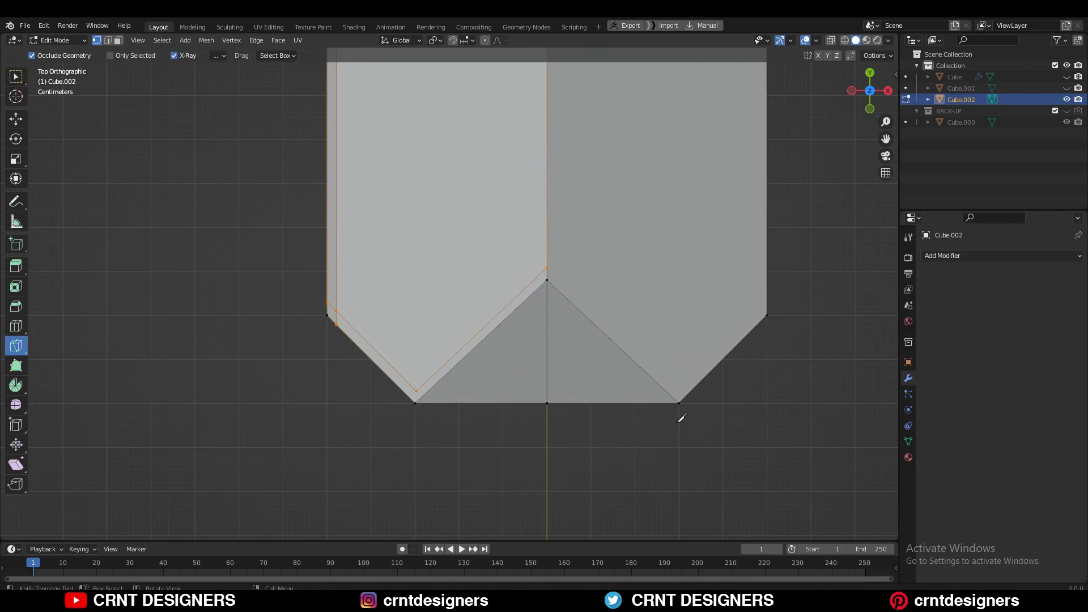
click(670, 403)
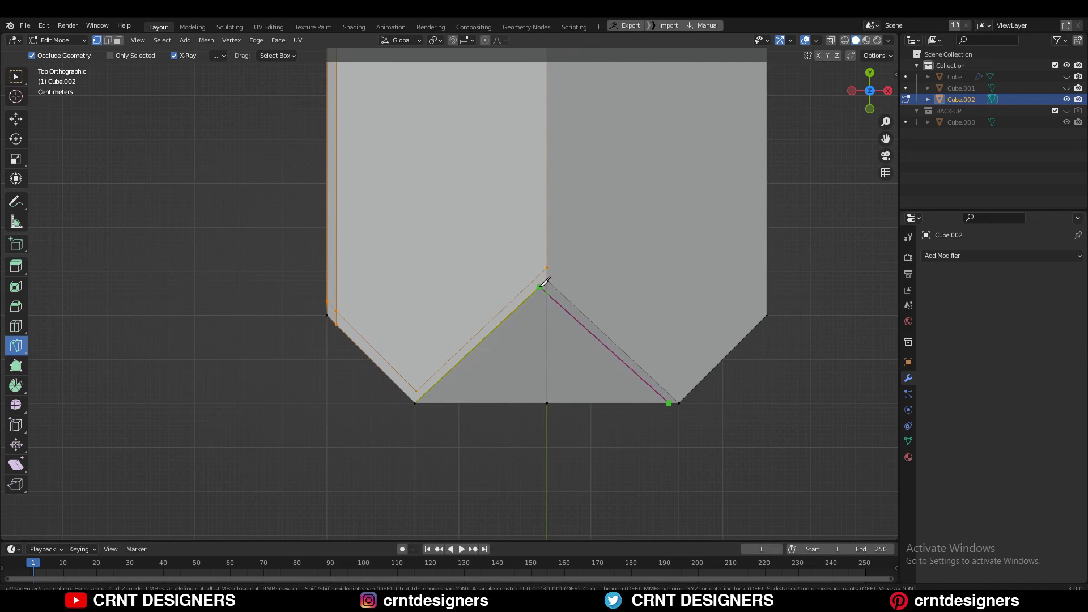
click(541, 273)
click(546, 267)
key(Return)
scroll(576, 283, up, 2)
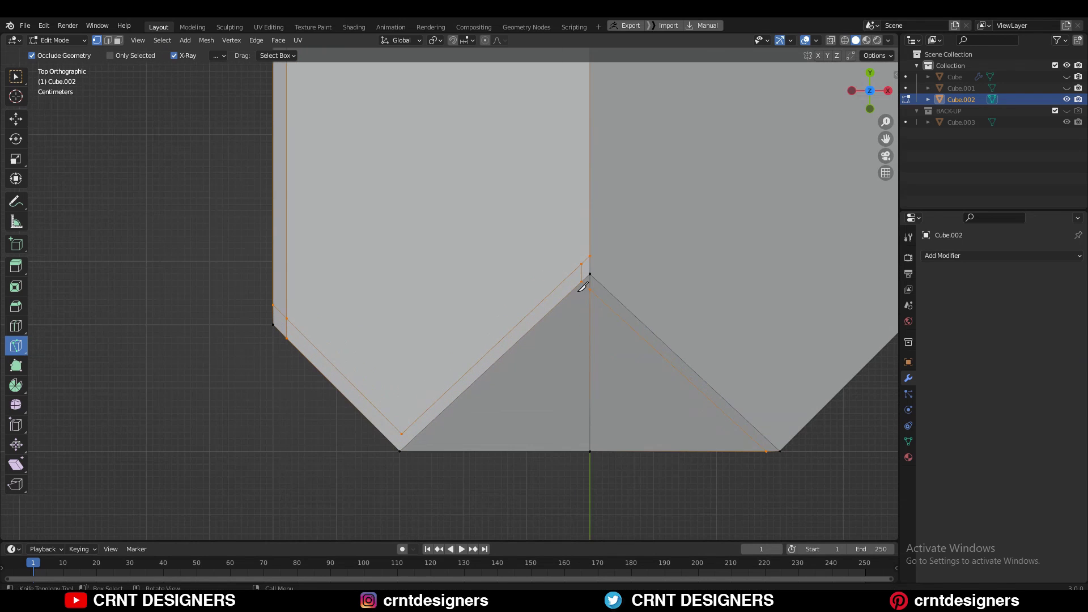
Knife a cut inside the front end triangle, parallel to its −X diagonal, and add a short cut near the −X chamfer corner.
click(590, 289)
click(379, 483)
key(Return)
key(Return)
shift+middle_drag(492, 393, 521, 402)
click(431, 334)
click(430, 352)
key(Return)
Symmetrize the whole mesh from −Y to +Y and again from −X to +X.
ctrl+middle_drag(527, 221, 529, 294)
shift+middle_drag(542, 163, 548, 334)
shift+middle_drag(543, 203, 539, 311)
shift+middle_drag(521, 444, 599, 279)
key(a)
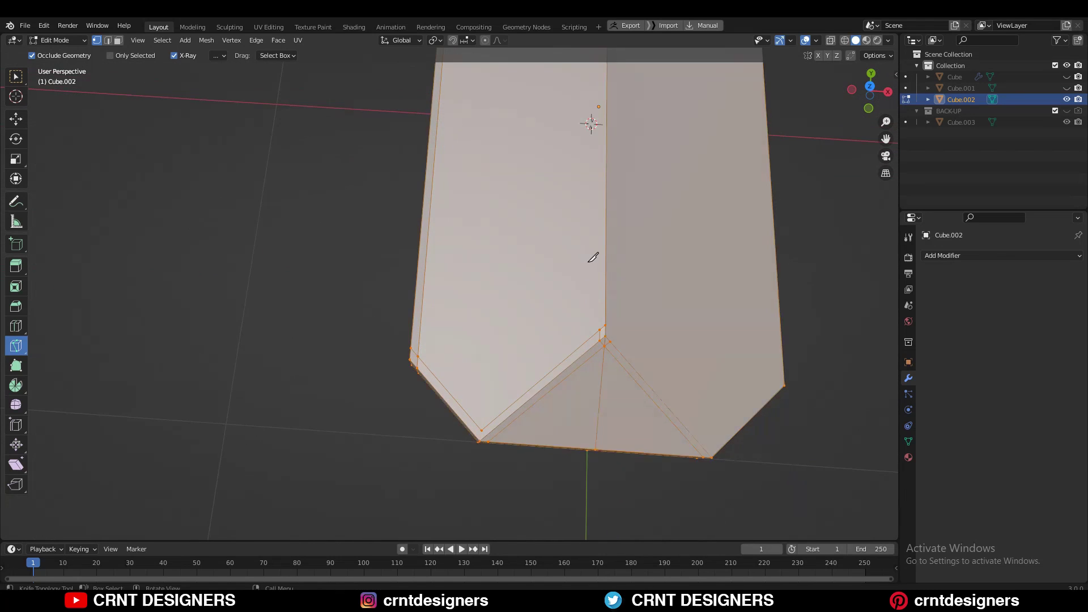
scroll(589, 255, down, 5)
click(205, 40)
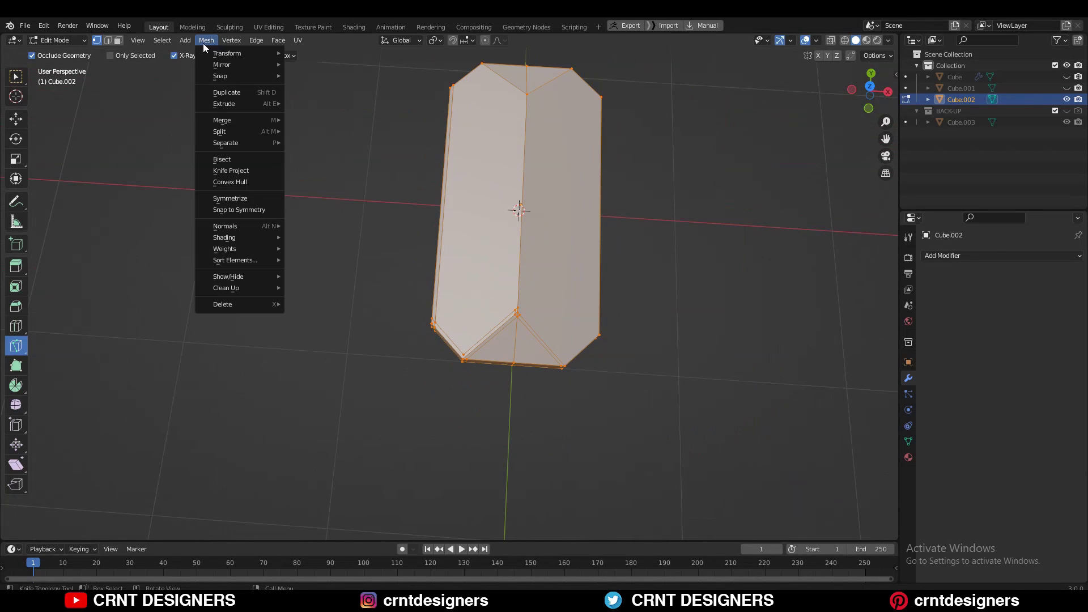
click(269, 201)
middle_drag(532, 181, 517, 196)
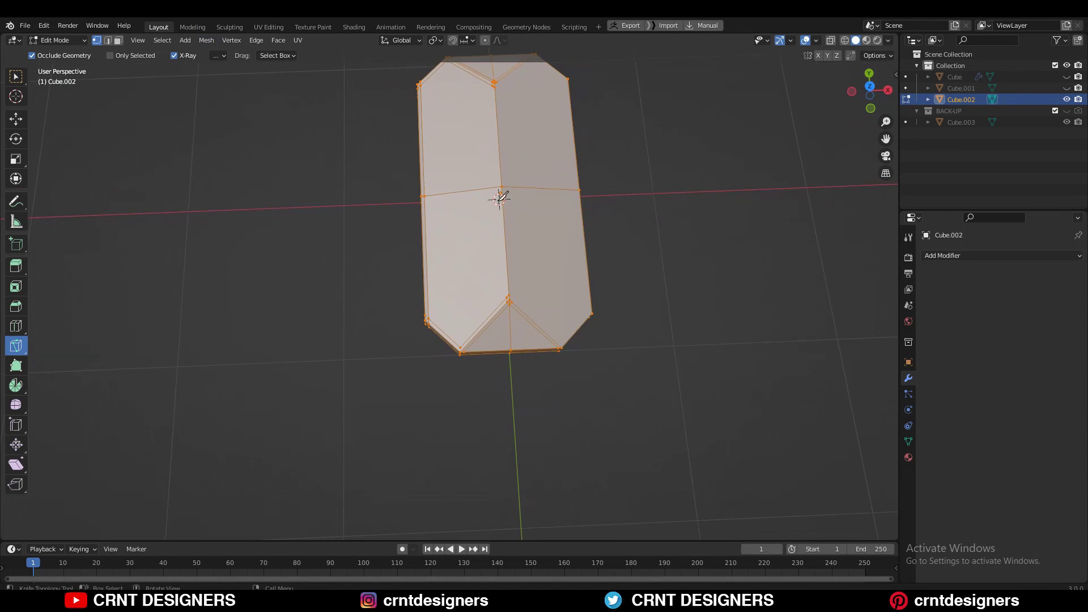
click(205, 40)
click(249, 200)
click(176, 515)
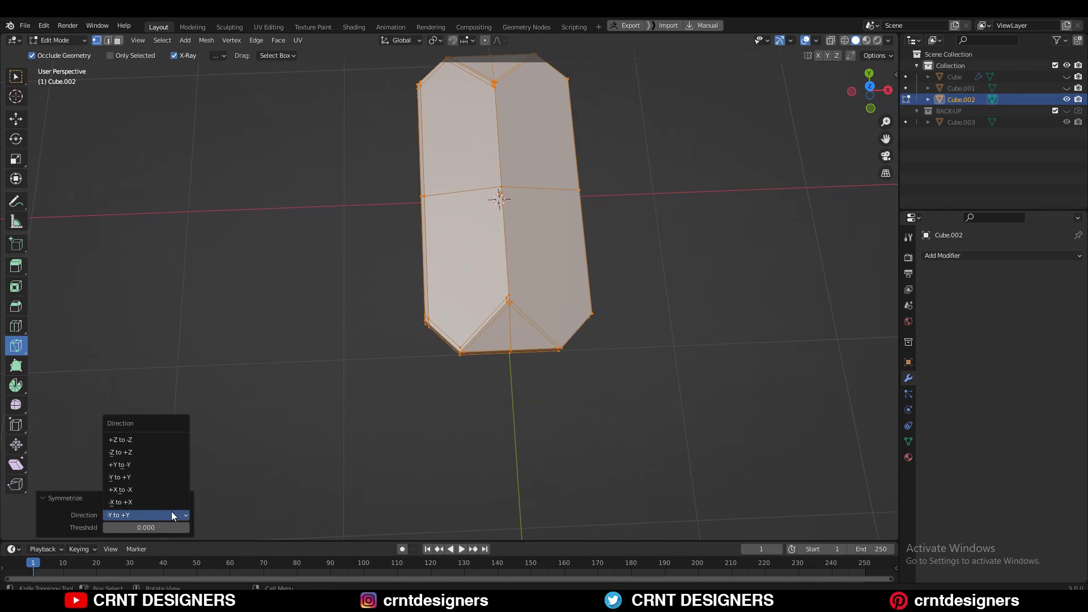
Knife two lengthwise cuts along the ridge, one on each side, joining the cut points near both end apexes.
shift+middle_drag(605, 219, 566, 267)
scroll(510, 244, up, 3)
shift+middle_drag(444, 216, 454, 289)
click(460, 91)
click(481, 480)
key(Return)
click(489, 481)
click(468, 90)
key(Return)
middle_drag(501, 198, 524, 292)
key(Tab)
key(Tab)
middle_drag(590, 287, 586, 187)
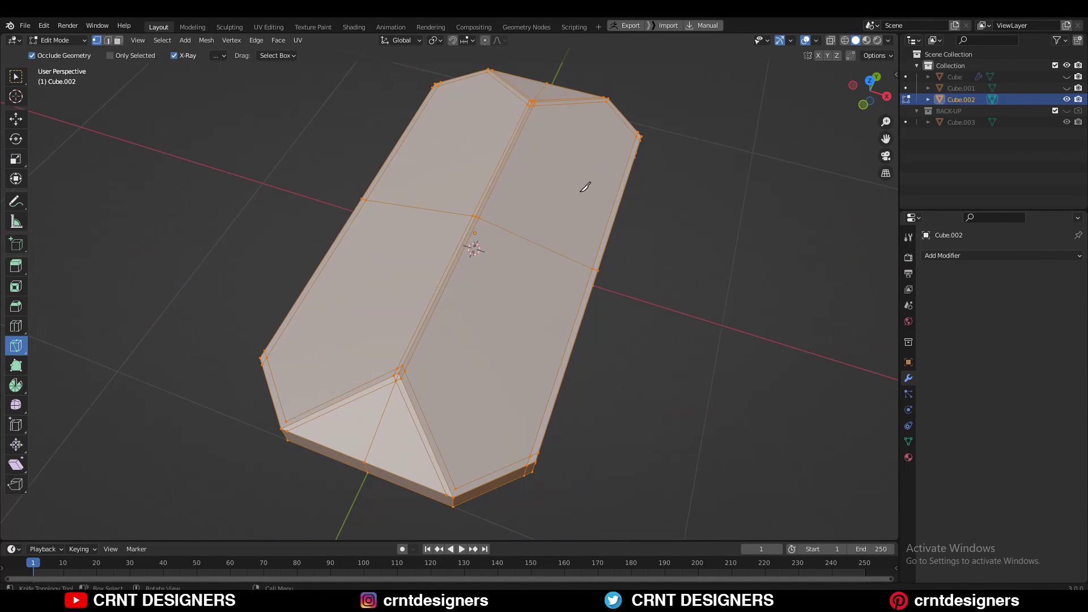
Dissolve the crosswise middle edges left across the slab at the centre.
key(w)
key(2)
click(559, 249)
key(ctrl+x)
Connect the front and rear inner corner vertices on the −X slope with a lengthwise edge.
middle_drag(566, 247, 523, 268)
key(1)
click(445, 287)
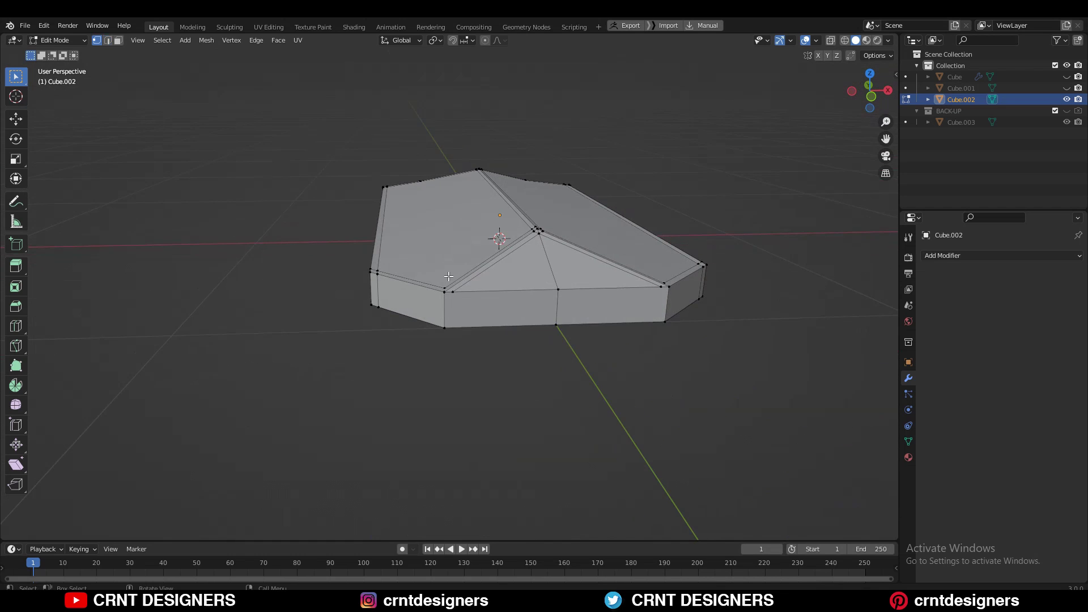
shift+click(423, 182)
right_click(423, 183)
click(435, 146)
middle_drag(434, 146, 425, 238)
scroll(404, 131, up, 2)
right_click(412, 84)
shift+middle_drag(485, 444, 462, 240)
right_click(457, 299)
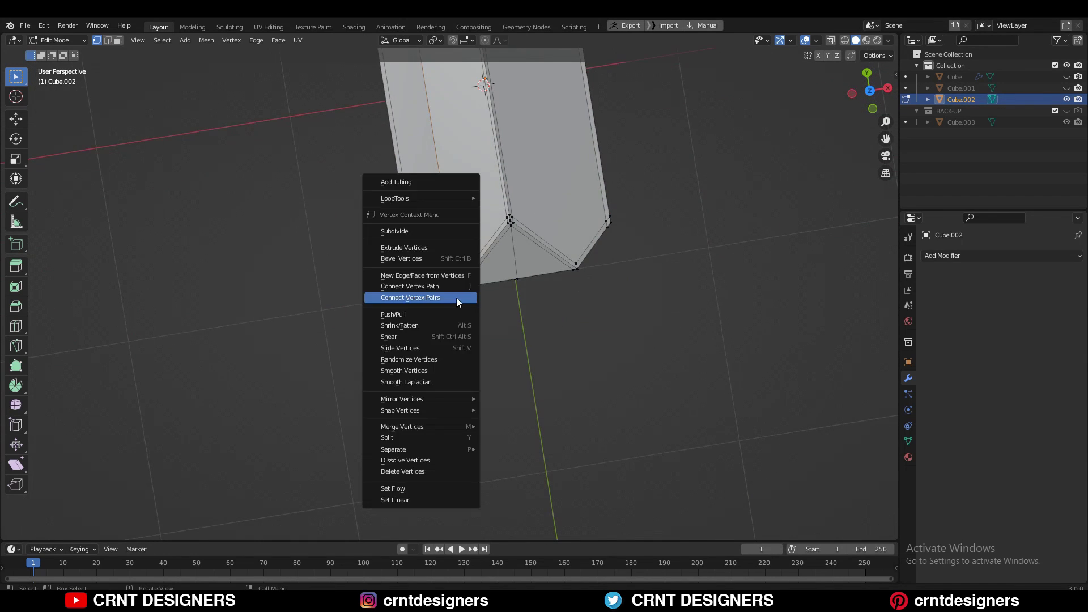
click(457, 298)
Symmetrize the whole mesh across X to mirror the −X slope's new lengthwise edge.
middle_drag(456, 297, 425, 156)
key(a)
click(206, 40)
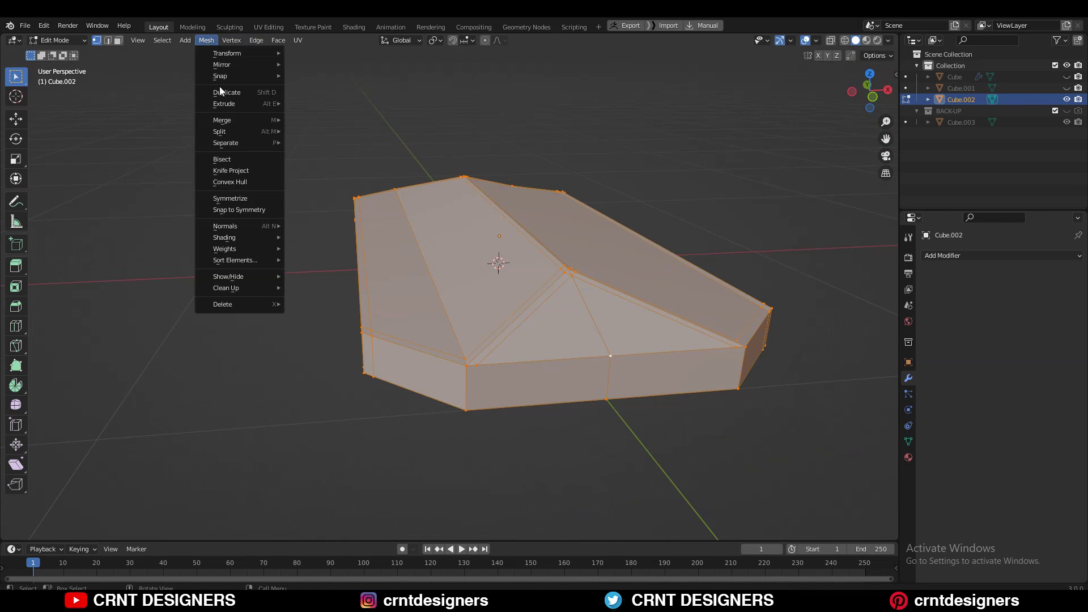
click(243, 198)
click(483, 136)
middle_drag(488, 168, 510, 249)
scroll(510, 250, down, 5)
shift+middle_drag(512, 200, 518, 332)
key(Tab)
key(Tab)
From the front view, knife a vertical cut down the front wall at the end triangle's inner −X corner.
key(KP_1)
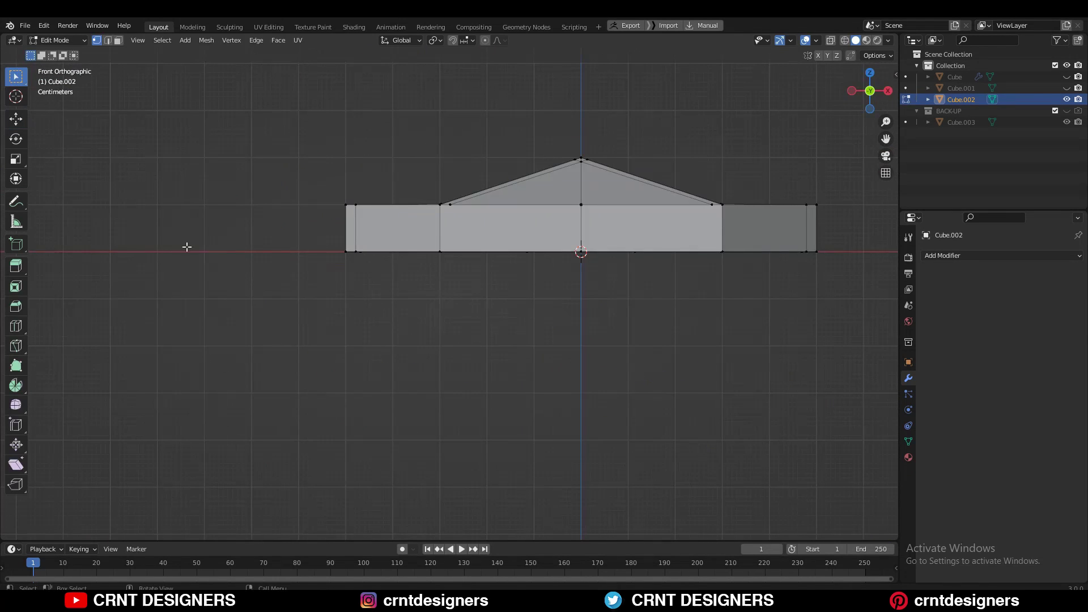
click(17, 343)
click(452, 206)
key(z)
click(444, 390)
key(Return)
Knife a cut on the underside parallel to the −X front chamfer edge and merge its end with the adjacent inner corner vertex.
middle_drag(544, 244, 481, 151)
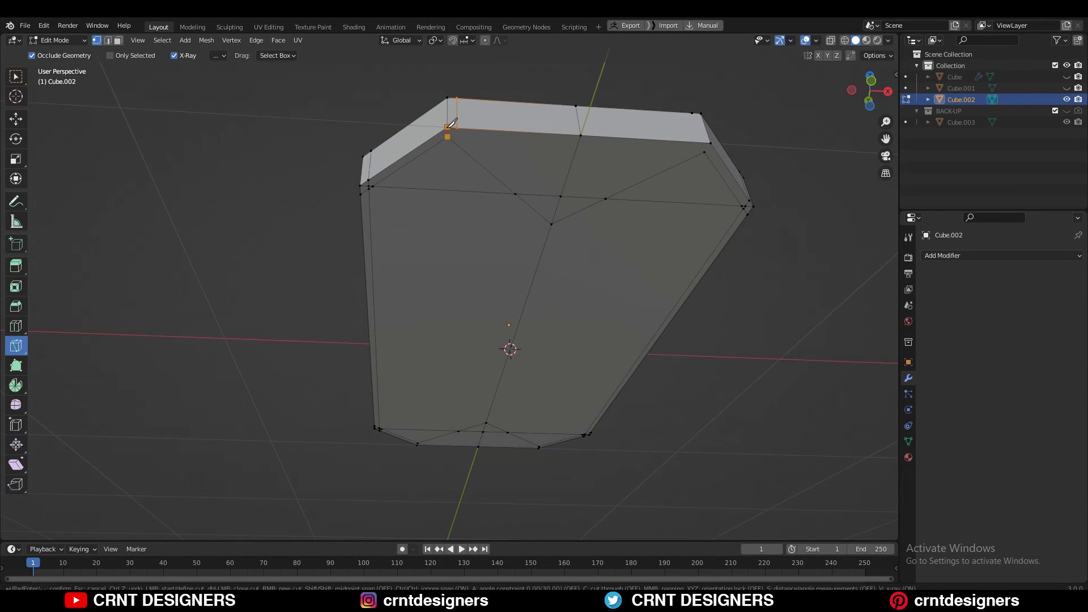
scroll(469, 197, up, 4)
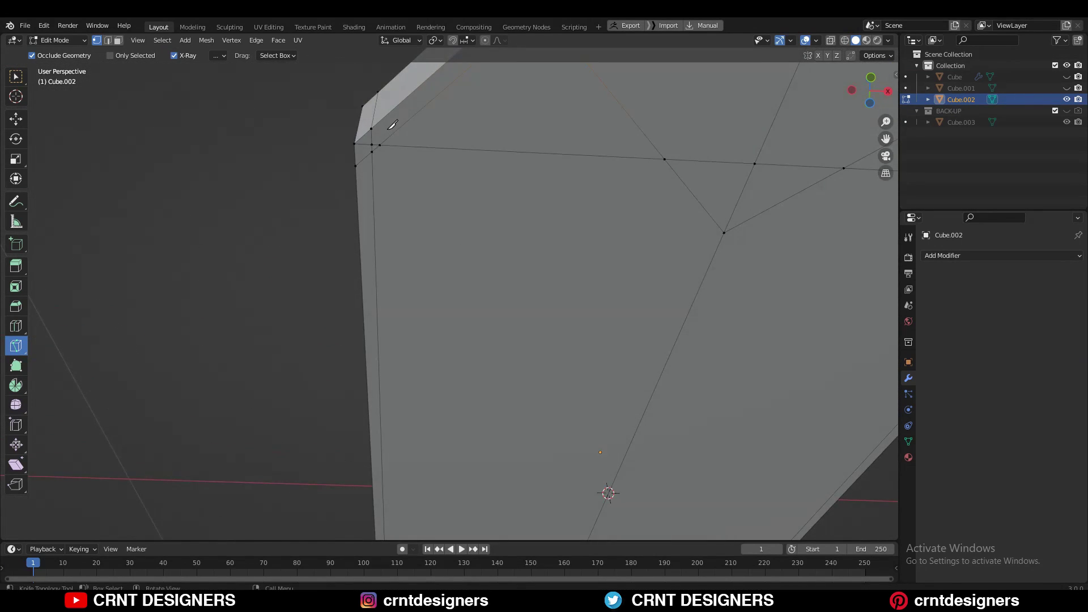
key(w)
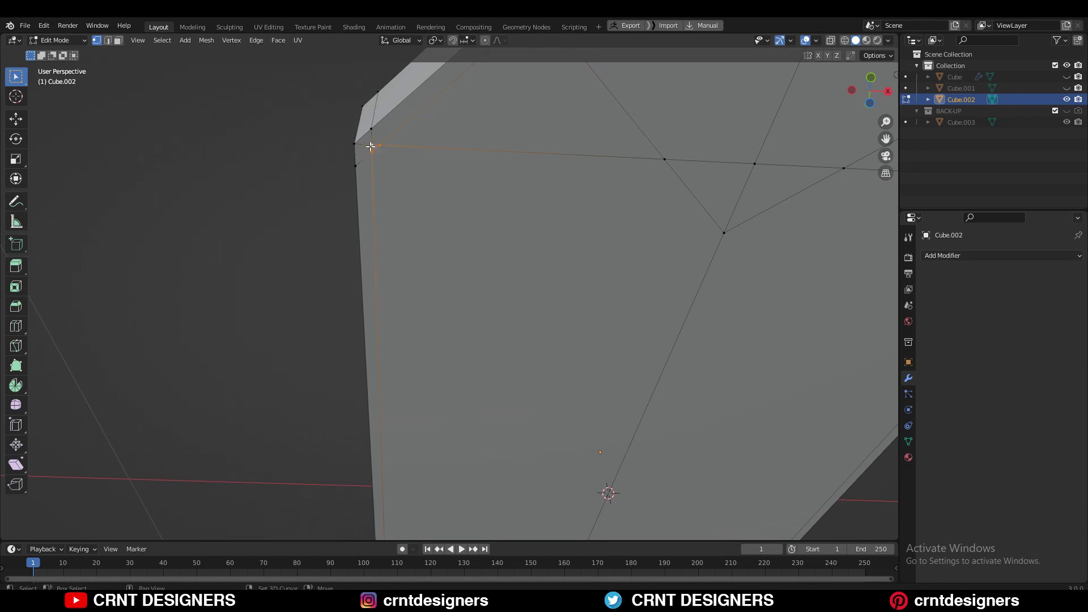
key(m)
click(377, 124)
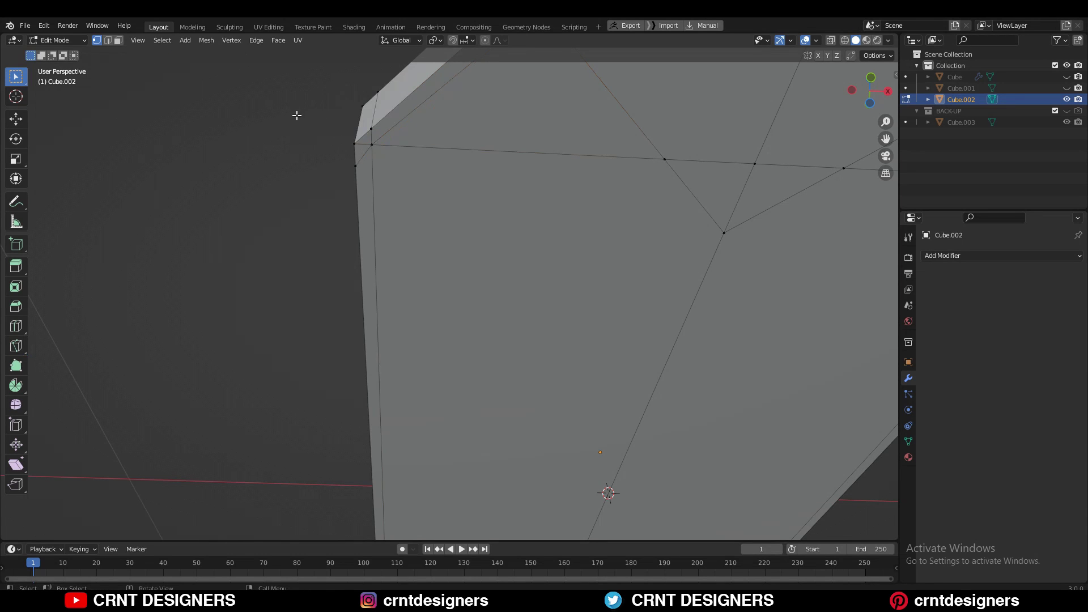
Slide the merged underside vertex at the −X chamfer corner along its edge to line up with the neighbouring cuts.
scroll(297, 112, down, 3)
middle_drag(444, 195, 575, 221)
key(1)
click(581, 186)
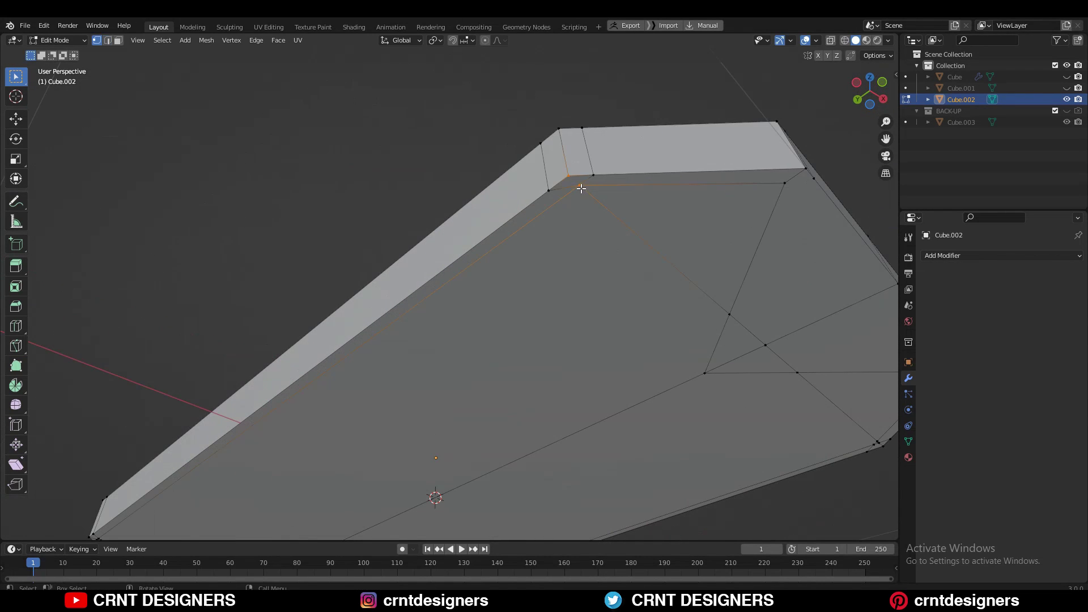
key(g)
key(g)
click(580, 186)
Connect the two inner front corner vertices on the underside with an edge parallel to the front edge.
key(2)
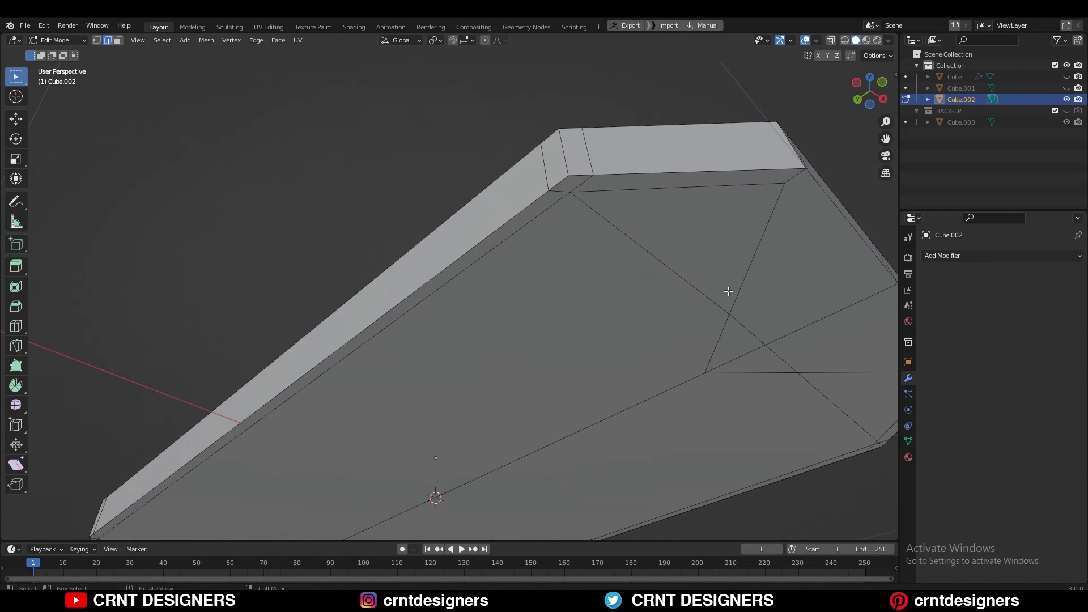
shift+middle_drag(758, 350, 590, 328)
key(1)
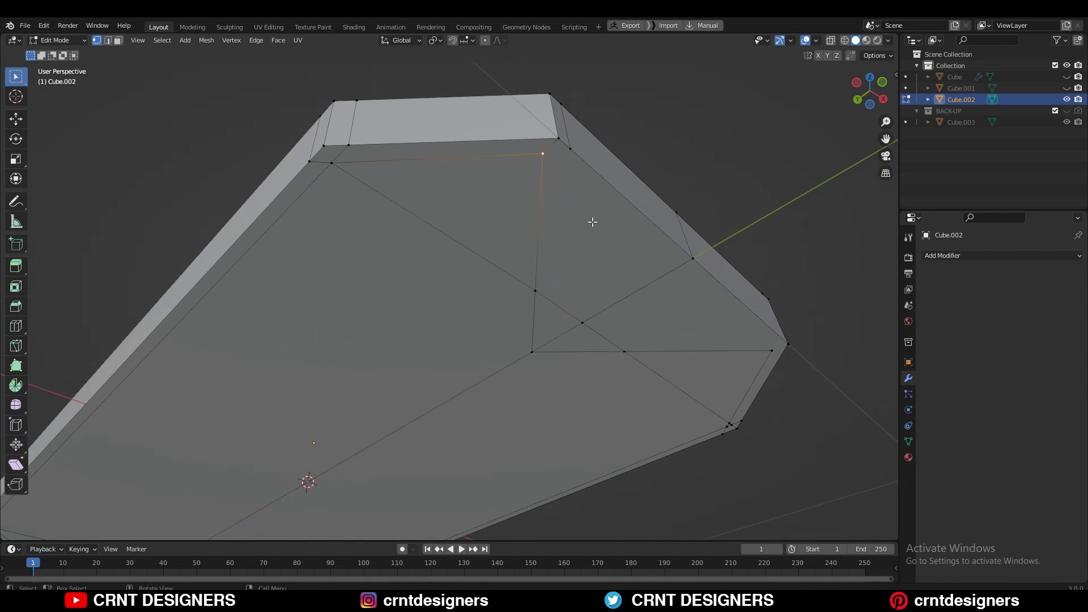
shift+click(775, 354)
right_click(753, 244)
click(753, 245)
shift+middle_drag(751, 330, 671, 281)
Dissolve the V-shaped edges at the front end of the underside.
click(458, 86)
scroll(459, 106, down, 4)
key(2)
click(445, 214)
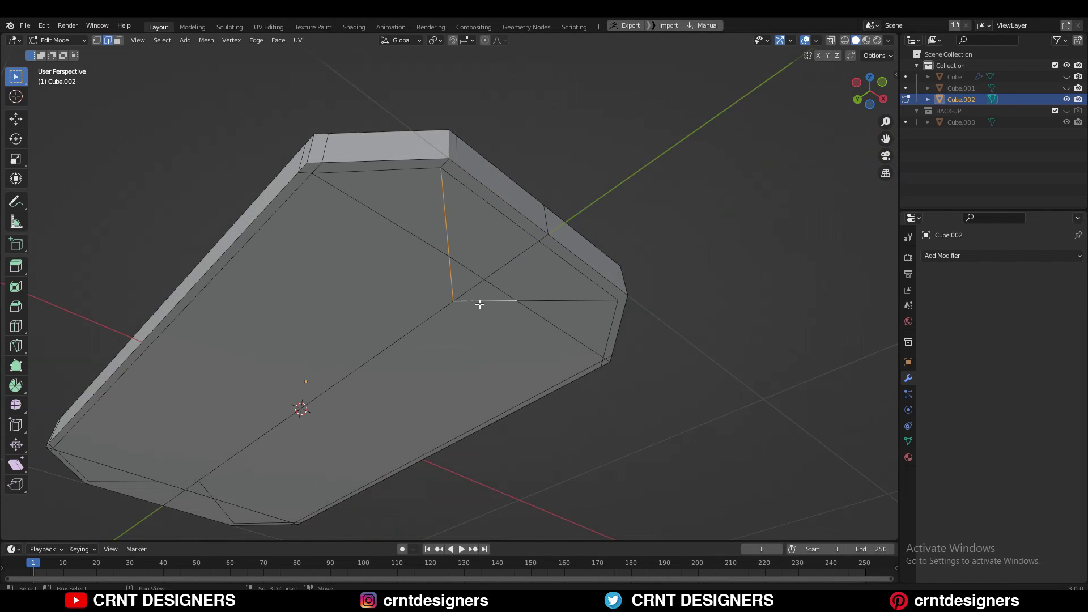
key(ctrl+x)
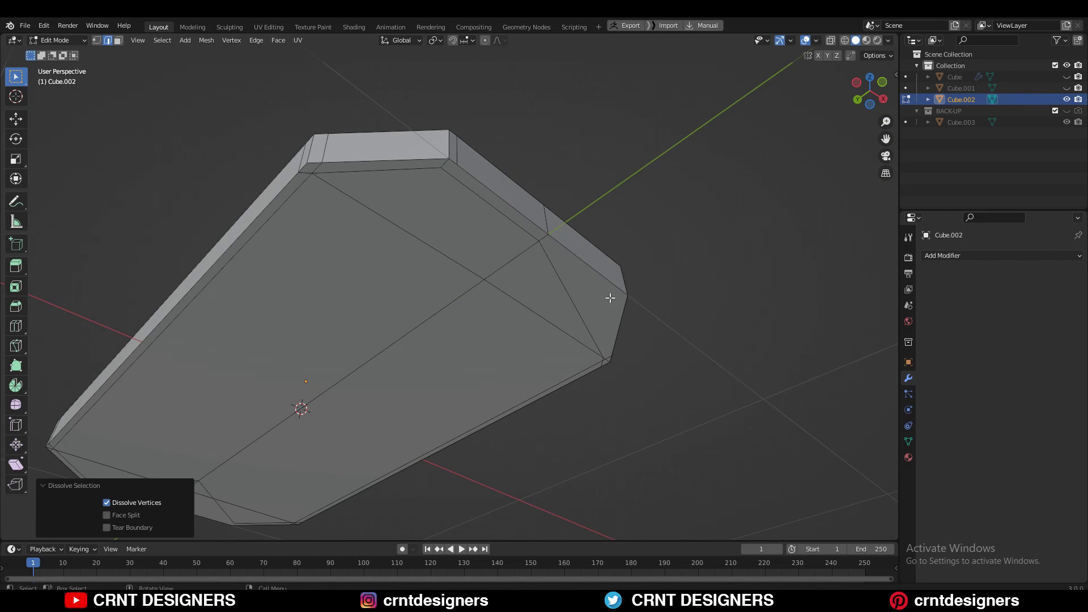
Symmetrize the whole mesh across X to mirror the cleaned-up −X half of the underside.
middle_drag(610, 298, 537, 242)
key(a)
click(206, 40)
click(255, 198)
key(alt+a)
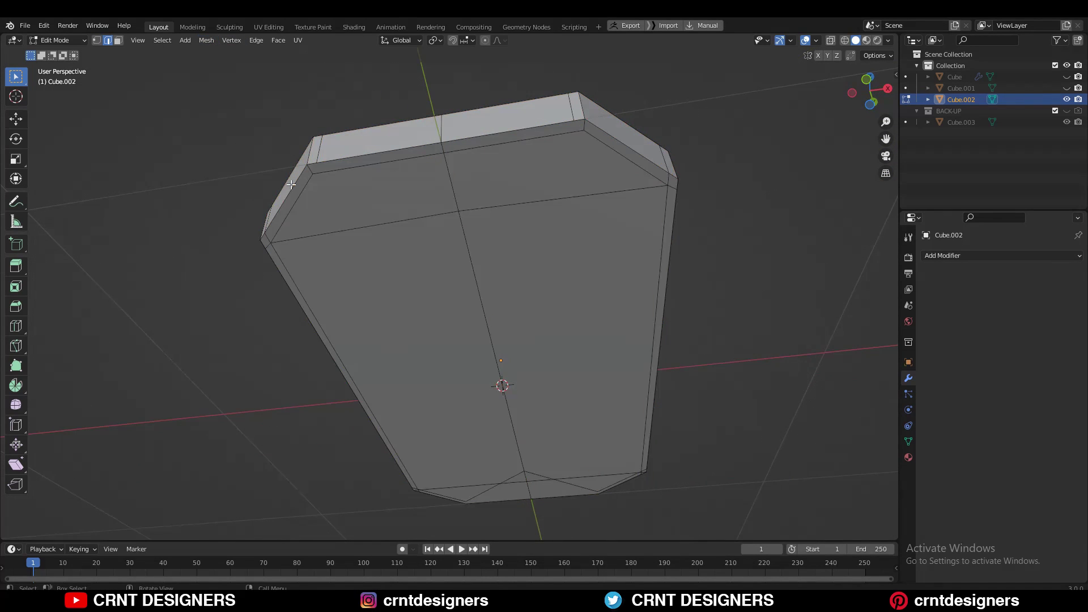
Symmetrize the whole mesh from −Y to +Y to repeat the front end's topology at the rear.
middle_drag(332, 177, 295, 147)
key(a)
click(206, 40)
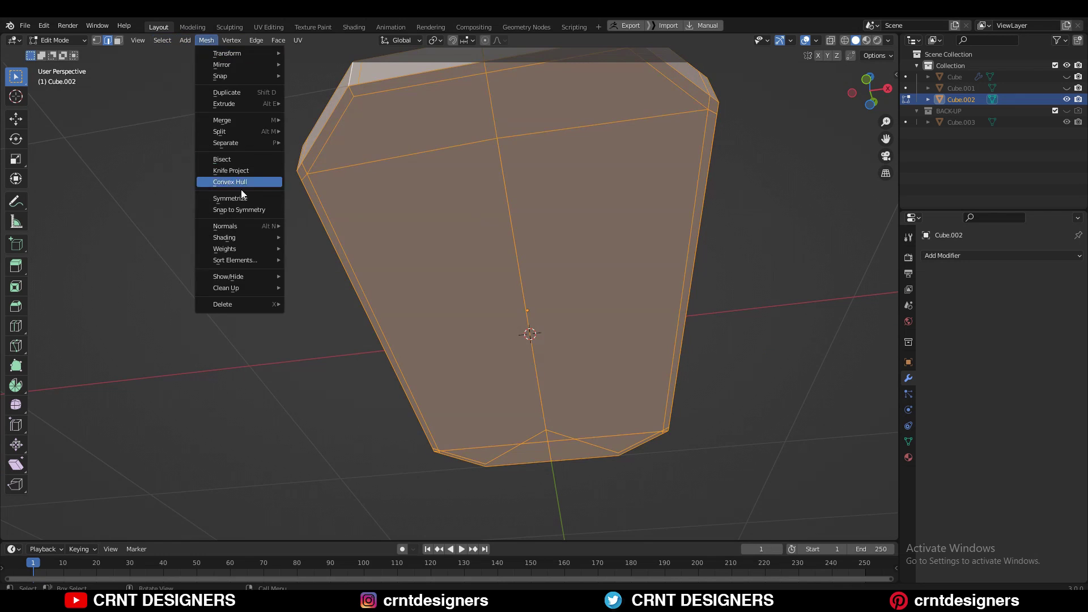
click(240, 177)
click(172, 515)
click(150, 463)
click(141, 513)
click(177, 477)
click(368, 181)
Try an edge loop beside the end corners, crossing the underside parallel to the end edge, with a slide factor of 0.8.
middle_drag(368, 181, 498, 235)
middle_drag(516, 310, 513, 274)
shift+middle_drag(548, 377, 522, 204)
scroll(522, 204, up, 2)
key(ctrl+r)
click(458, 255)
click(485, 262)
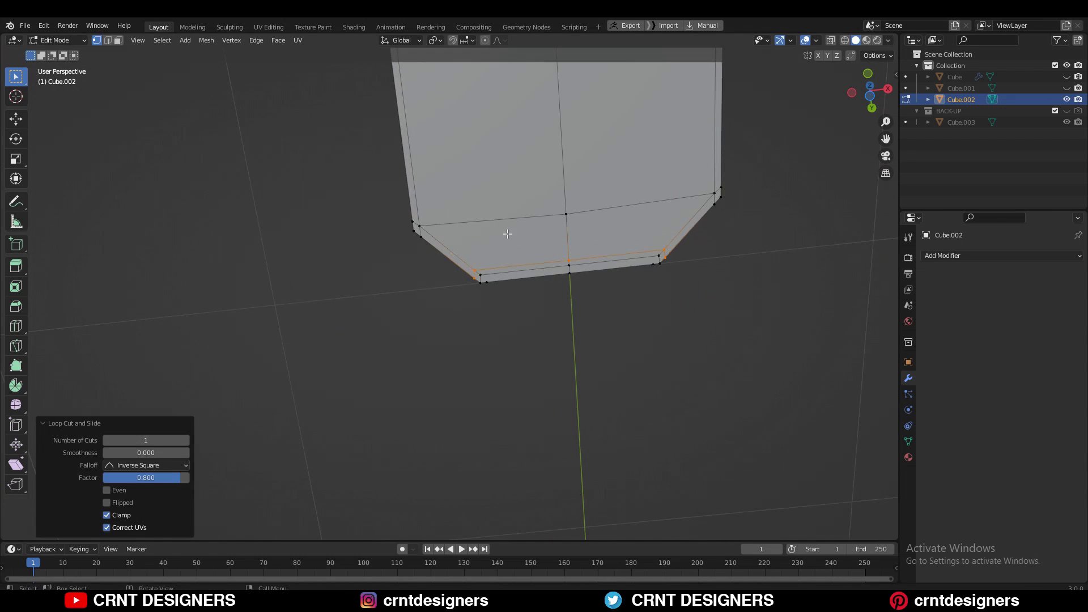
middle_drag(486, 263, 579, 362)
scroll(579, 363, down, 3)
scroll(605, 323, up, 3)
key(ctrl+z)
Add an edge loop close to the −X end corners that wraps around the slab and crosses the underside beside both end edges.
shift+middle_drag(644, 516, 590, 323)
scroll(527, 270, up, 3)
shift+middle_drag(591, 323, 491, 164)
key(ctrl+r)
click(334, 221)
ctrl+click(414, 255)
scroll(420, 255, down, 6)
scroll(514, 316, up, 4)
scroll(499, 311, down, 4)
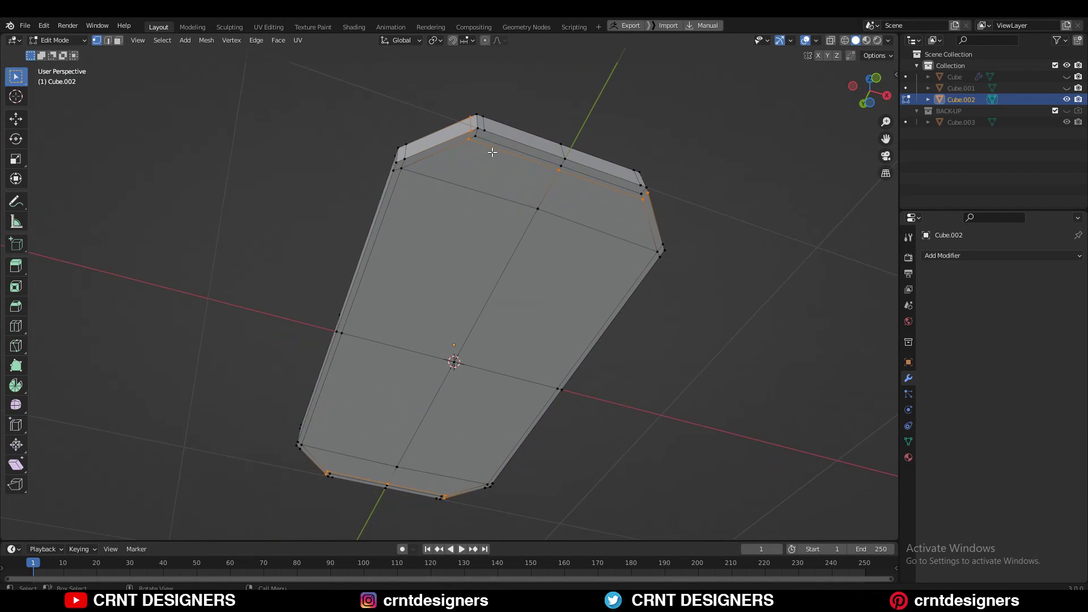
Connect the inner corner vertices at both ends of the underside with a lengthwise edge on the −X side.
shift+click(334, 475)
right_click(381, 354)
click(381, 352)
click(295, 374)
Symmetrize the whole mesh across X to mirror the underside's lengthwise edge.
shift+middle_drag(418, 303, 470, 175)
middle_drag(447, 294, 415, 295)
click(440, 304)
key(a)
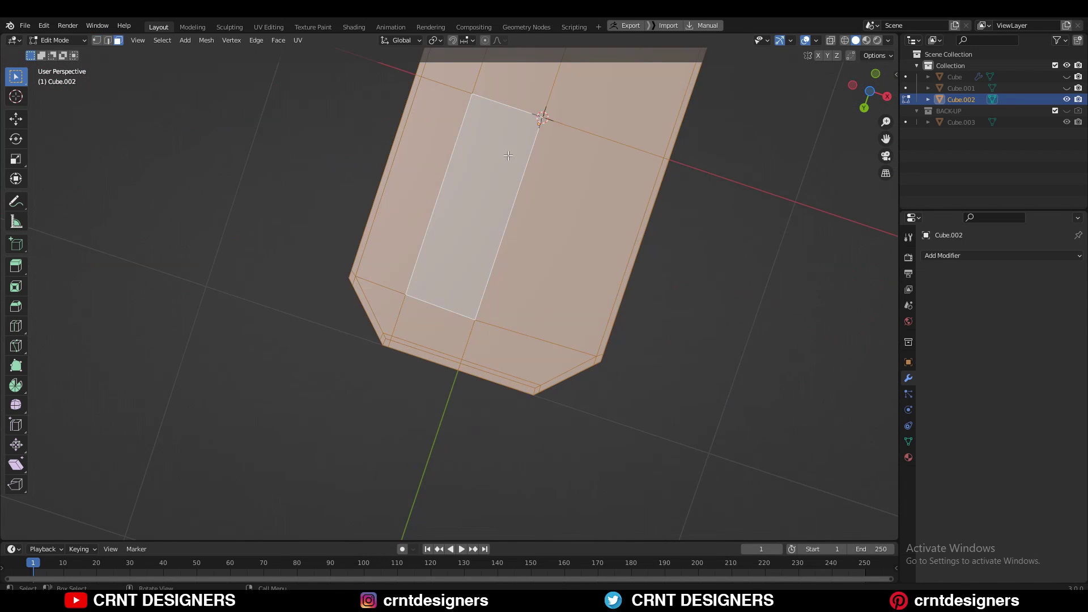
click(206, 39)
click(222, 207)
click(146, 514)
click(738, 296)
Save the file from Object Mode and add a Subdivision Surface modifier to the slab.
middle_drag(739, 297, 670, 276)
key(Tab)
key(ctrl+s)
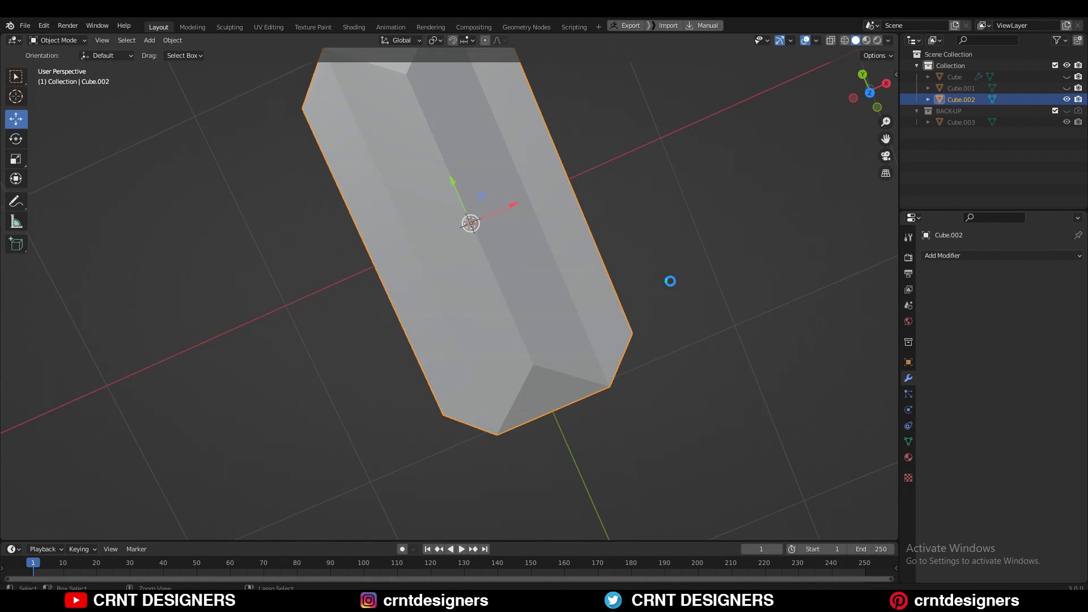
middle_drag(655, 355, 682, 253)
click(958, 257)
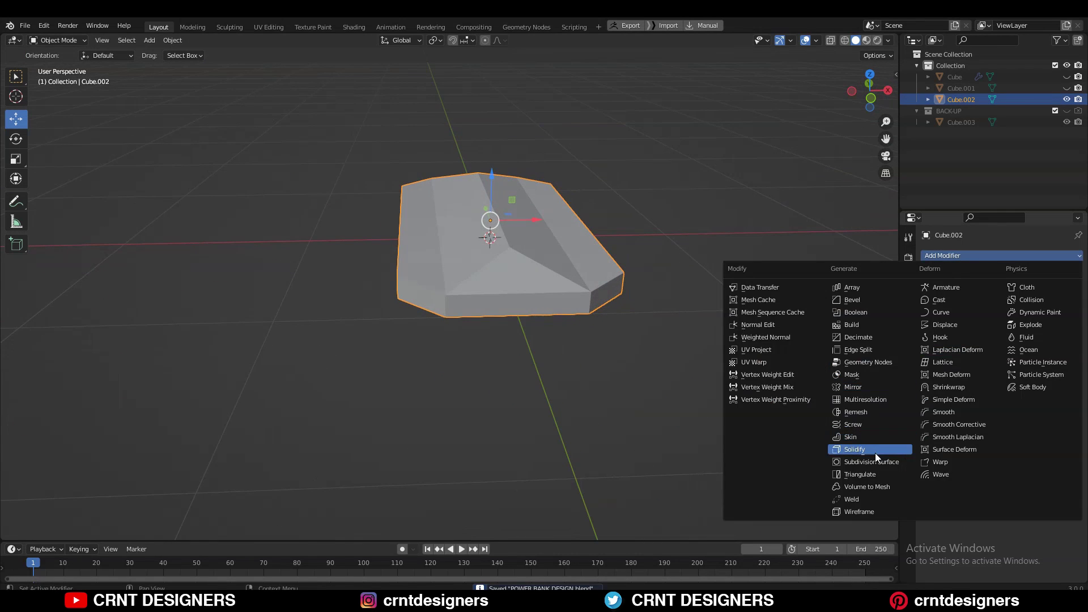
click(871, 461)
Return to editing the slab's mesh and turn off the Subdivision modifier's display in Edit Mode.
middle_drag(532, 201, 601, 233)
key(Tab)
scroll(712, 311, up, 2)
middle_drag(720, 332, 683, 269)
click(1015, 275)
Dissolve the surplus edges on the slab's mesh, then check the surrounding topology.
middle_drag(657, 312, 607, 322)
scroll(603, 324, up, 2)
key(2)
key(ctrl+x)
scroll(614, 236, down, 4)
middle_drag(614, 236, 524, 249)
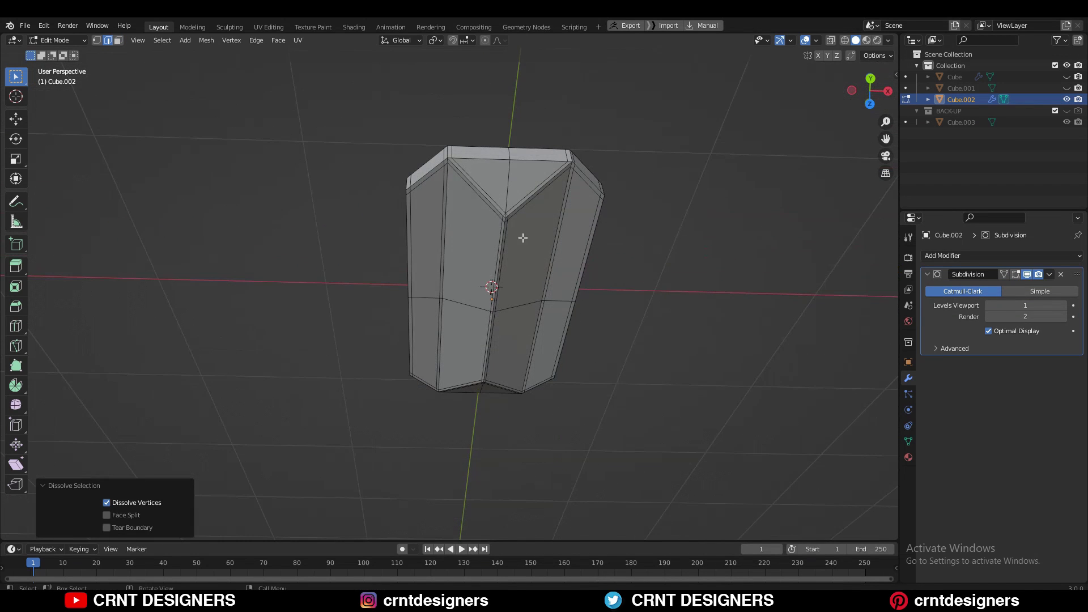
scroll(554, 171, up, 3)
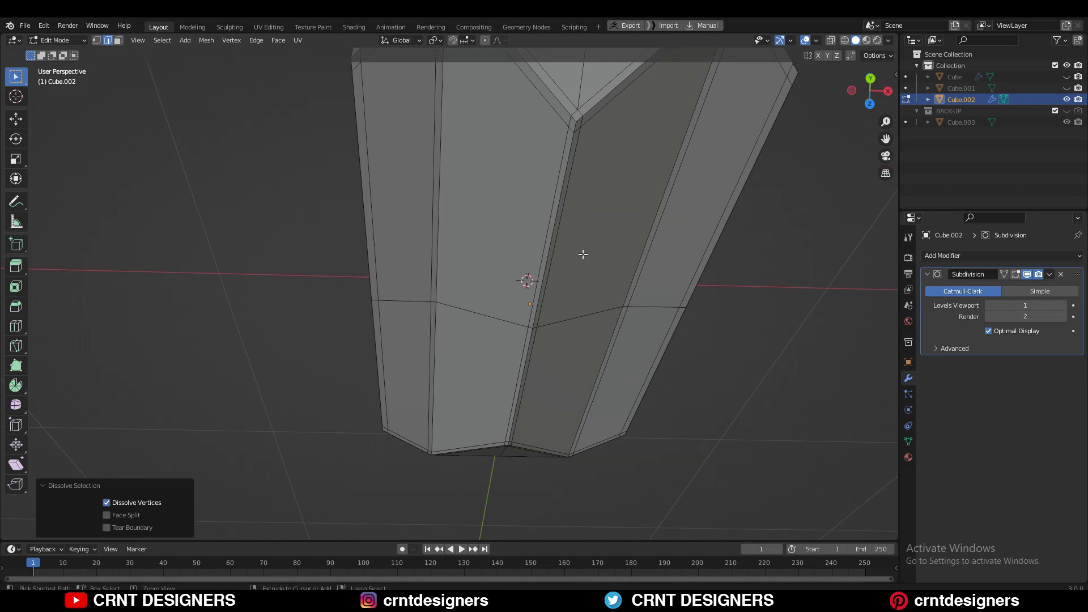
Add edge loops around the side walls, one near the top rim at factor −0.806 and one near the bottom edge.
scroll(583, 245, down, 4)
middle_drag(561, 267, 563, 225)
shift+middle_drag(542, 315, 514, 232)
scroll(514, 232, up, 2)
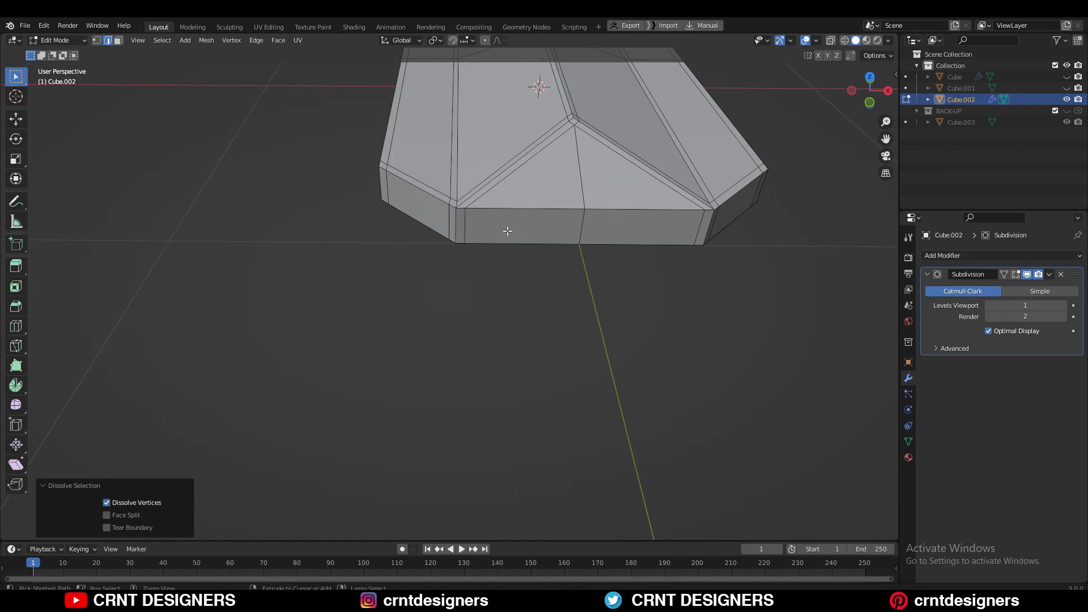
click(460, 225)
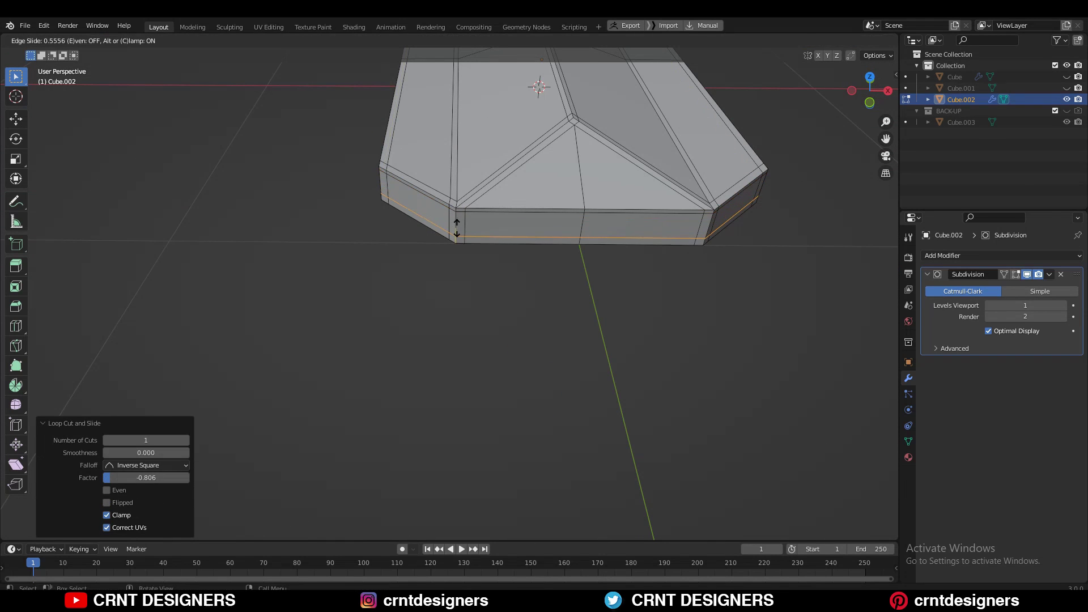
Add supporting edge loops along the sloped top faces on both sides of the ridge, the first at factor 0.900.
middle_drag(456, 231, 584, 191)
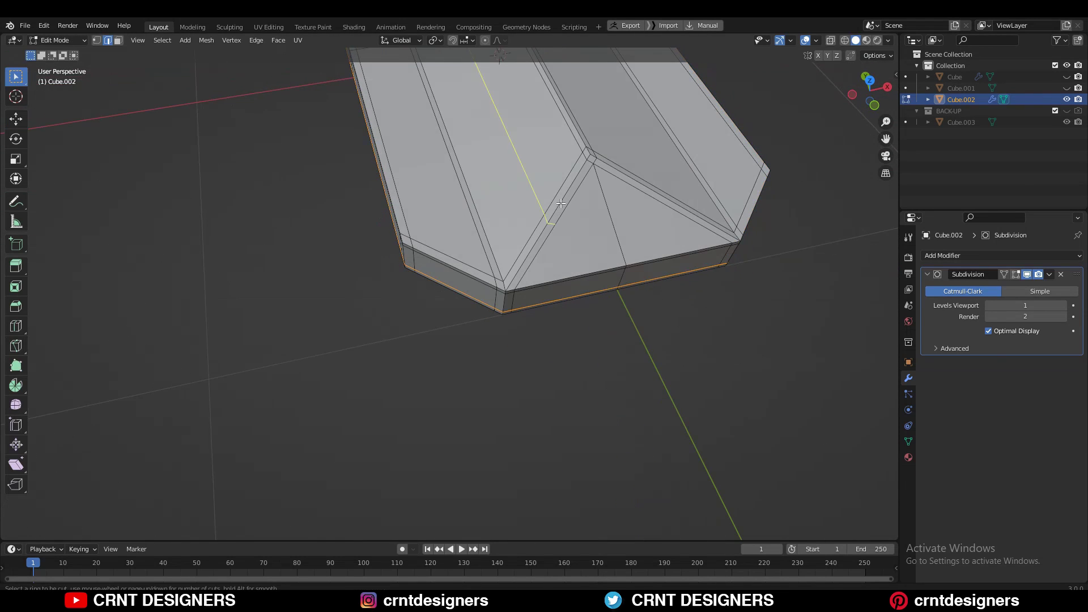
click(560, 203)
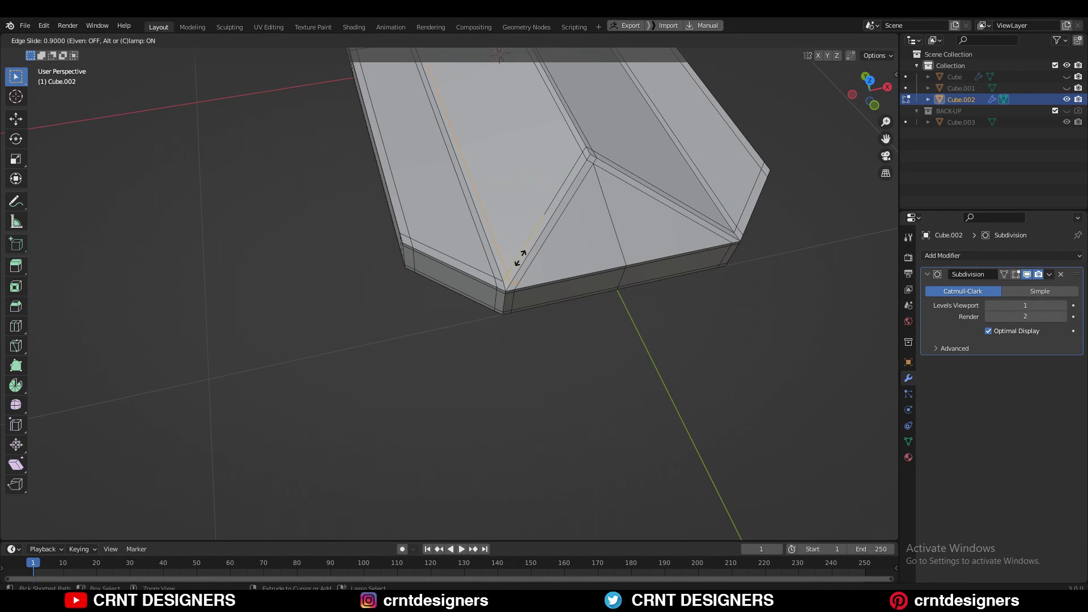
click(519, 259)
scroll(519, 258, up, 1)
shift+middle_drag(708, 155, 609, 192)
key(ctrl+r)
click(612, 194)
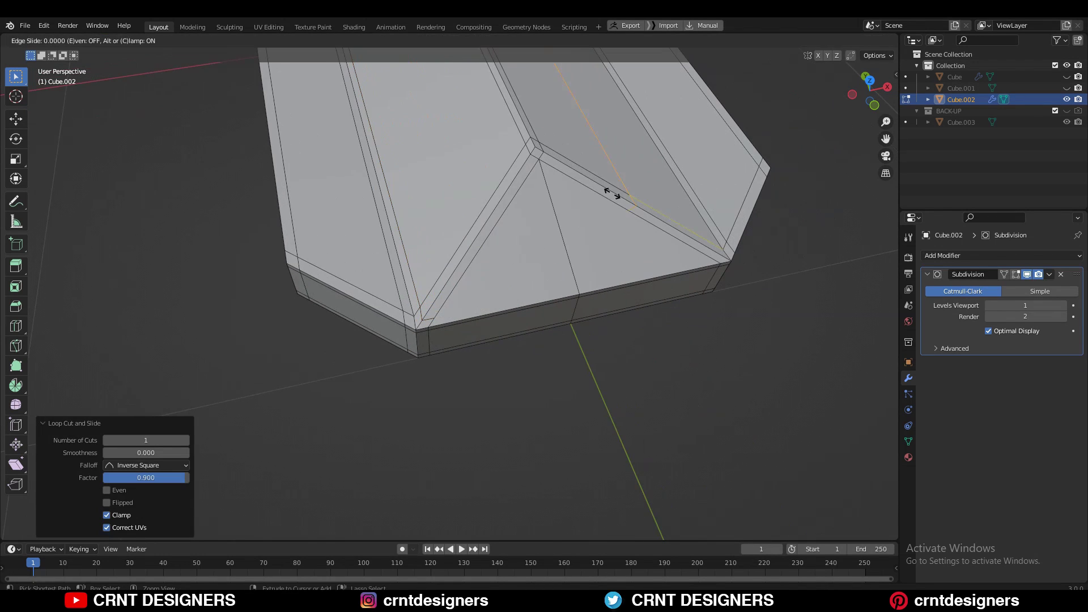
click(669, 246)
Check the subdivided slab in Object Mode, then symmetrize its entire mesh.
key(Tab)
scroll(573, 244, down, 4)
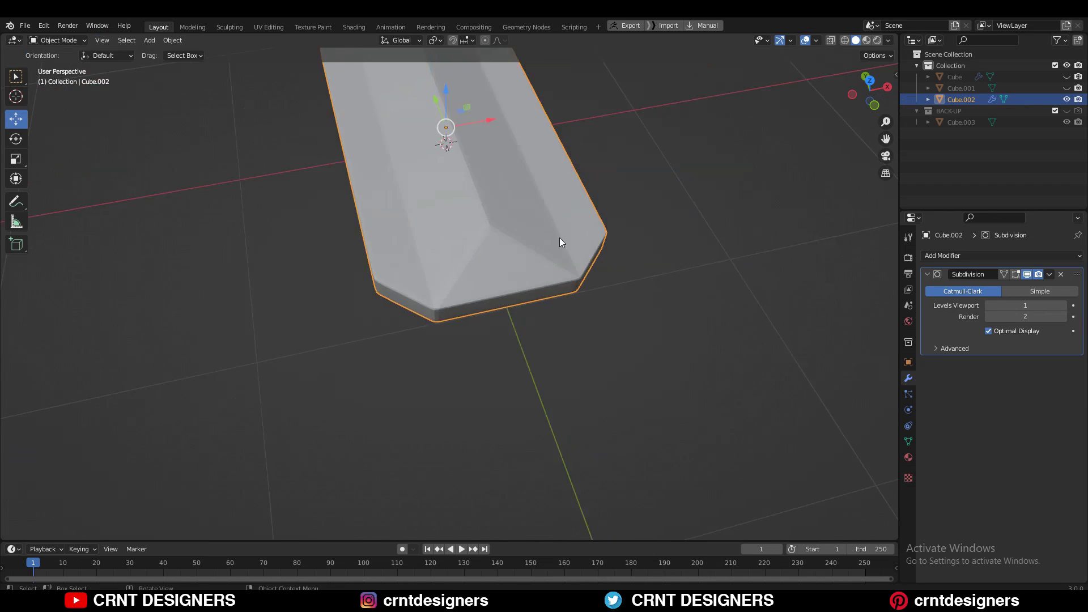
middle_drag(574, 244, 536, 301)
scroll(536, 301, down, 4)
scroll(536, 301, up, 4)
key(Tab)
key(a)
click(205, 40)
click(227, 198)
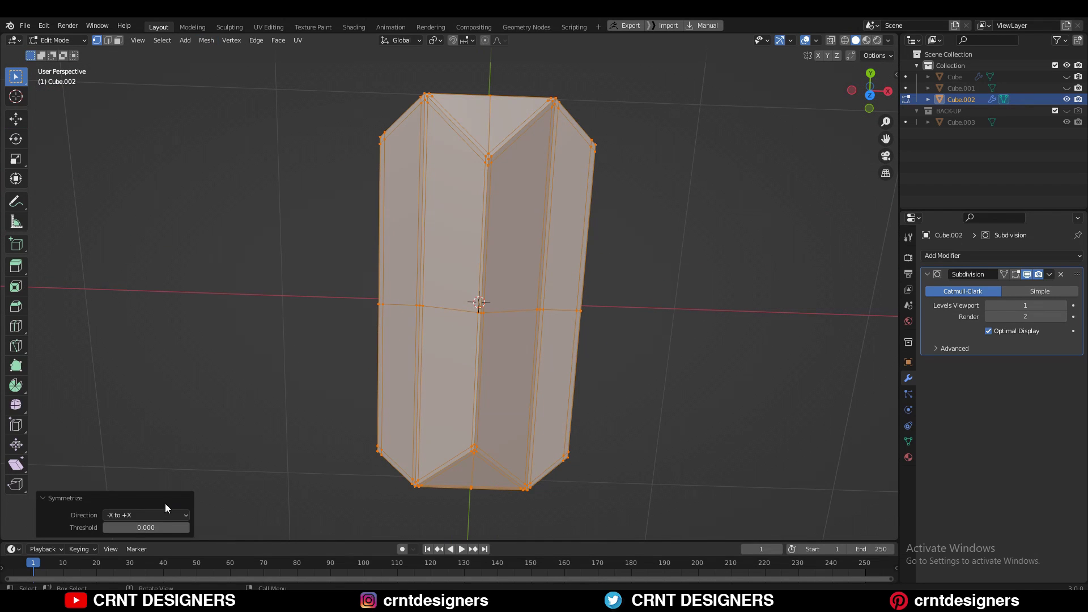
click(146, 476)
Shade the slab smooth and set the Subdivision modifier's viewport level to 2.
key(Tab)
middle_drag(615, 370, 479, 218)
right_click(472, 209)
click(472, 210)
middle_drag(426, 349, 544, 226)
key(Tab)
scroll(562, 240, up, 3)
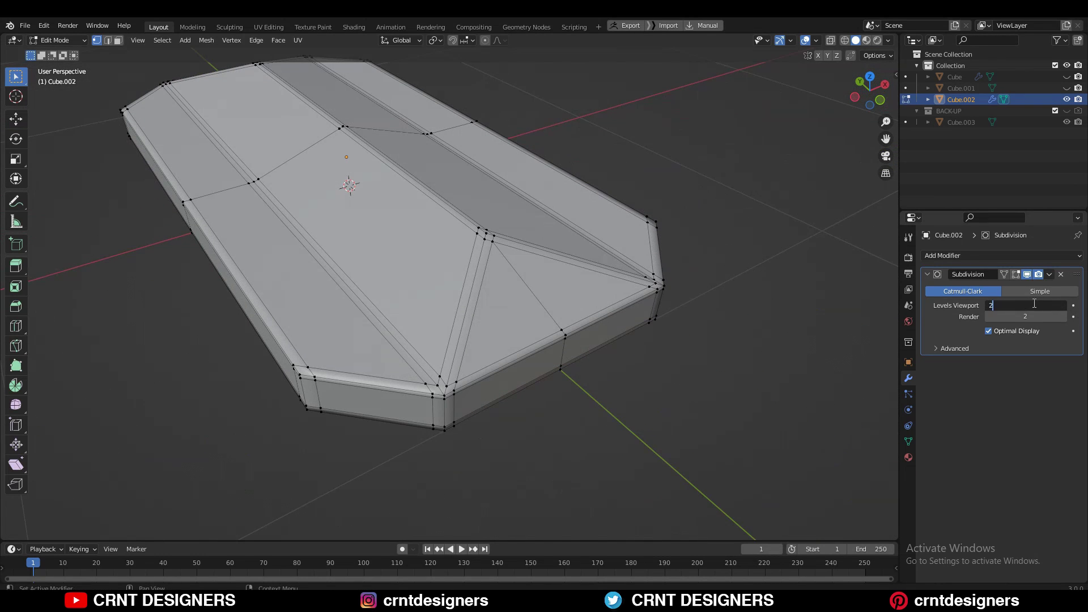
key(Tab)
click(691, 261)
Add 7 evenly spaced edge loops across the front half of the slab from the top view.
scroll(465, 234, down, 5)
shift+middle_drag(389, 160, 451, 258)
scroll(478, 294, up, 4)
click(437, 278)
key(Tab)
key(KP_7)
key(ctrl+r)
scroll(451, 307, up, 5)
click(423, 338)
right_click(423, 338)
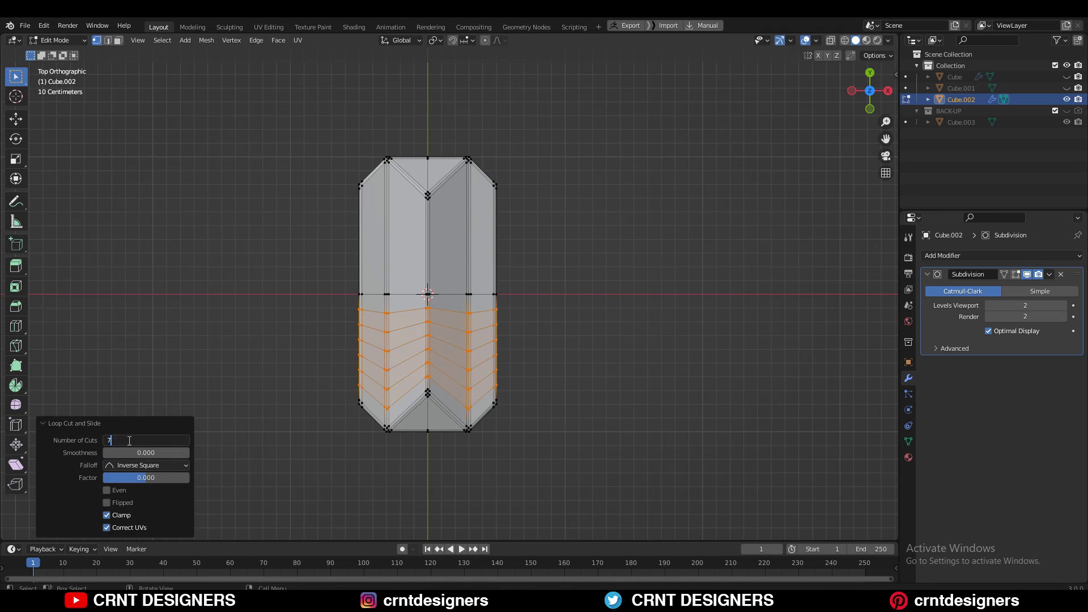
Add evenly spaced edge loops across the slab's rear half and check the shading in Object Mode.
scroll(442, 243, up, 6)
click(442, 243)
right_click(442, 244)
key(Tab)
shift+middle_drag(580, 333, 606, 280)
Add 4 lengthwise edge loops to each of the two sloped faces beside the central ridge.
key(Tab)
shift+middle_drag(597, 189, 487, 274)
click(490, 267)
right_click(486, 273)
click(370, 272)
right_click(374, 272)
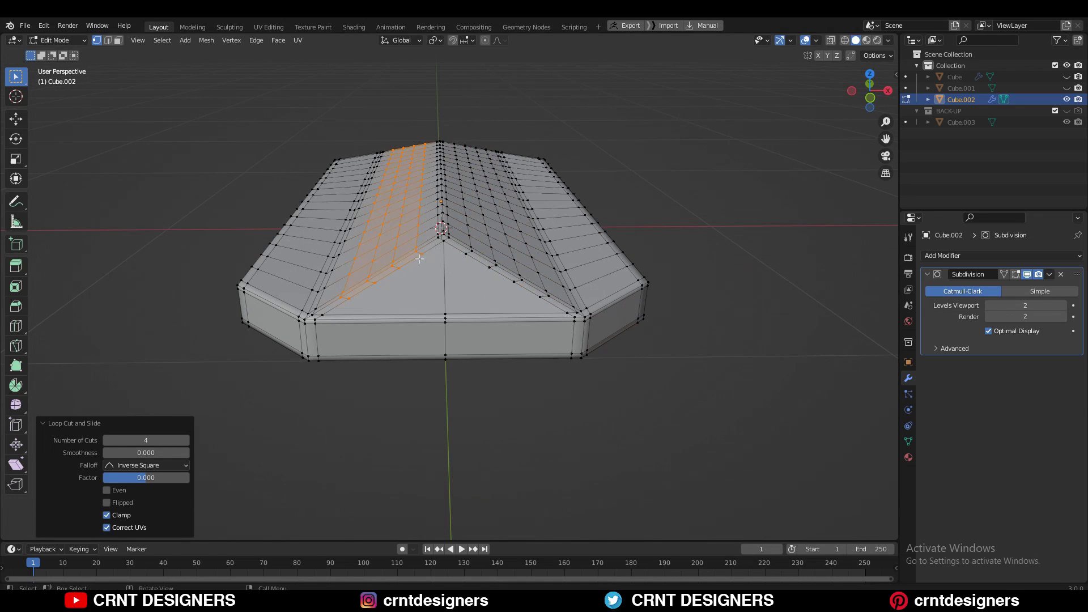
Add 4 vertical cuts to each half of the slab's front end wall.
click(458, 271)
scroll(484, 323, up, 3)
click(485, 323)
right_click(482, 324)
key(ctrl+r)
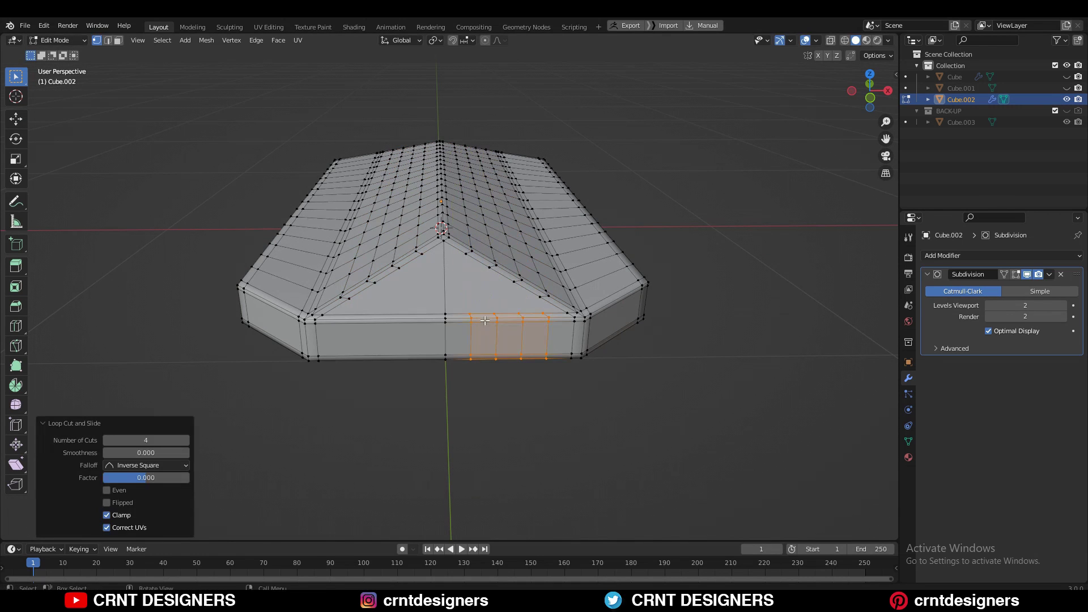
click(415, 319)
right_click(417, 316)
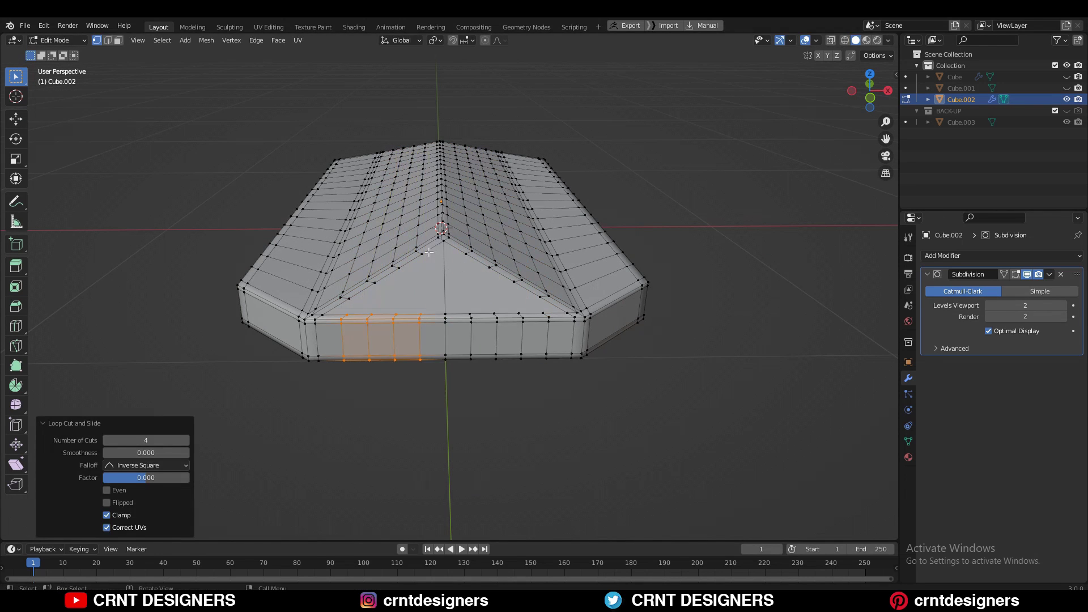
Connect the vertices along one sloping side of the end triangle to the rim vertices with diagonal edges.
click(429, 252)
shift+click(539, 314)
right_click(499, 287)
click(497, 286)
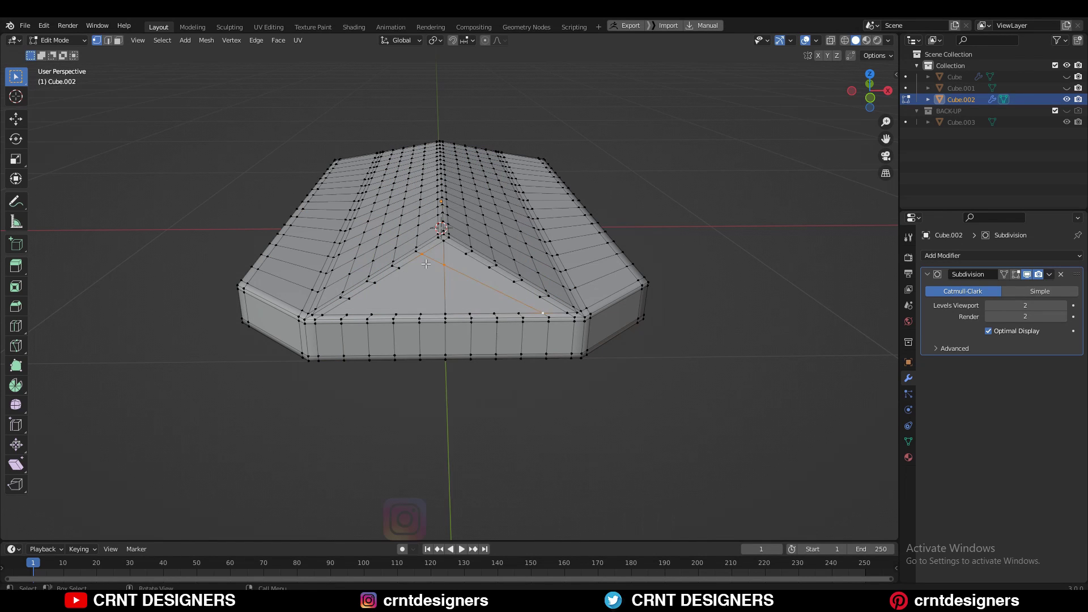
shift+click(517, 313)
right_click(407, 288)
click(407, 289)
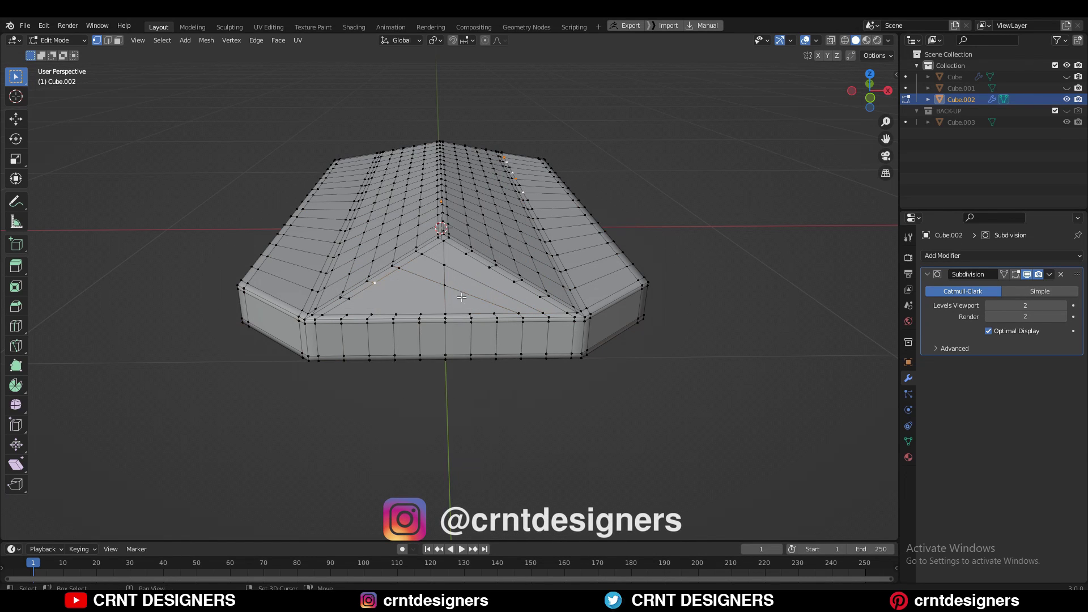
key(j)
shift+click(470, 314)
right_click(467, 306)
click(464, 302)
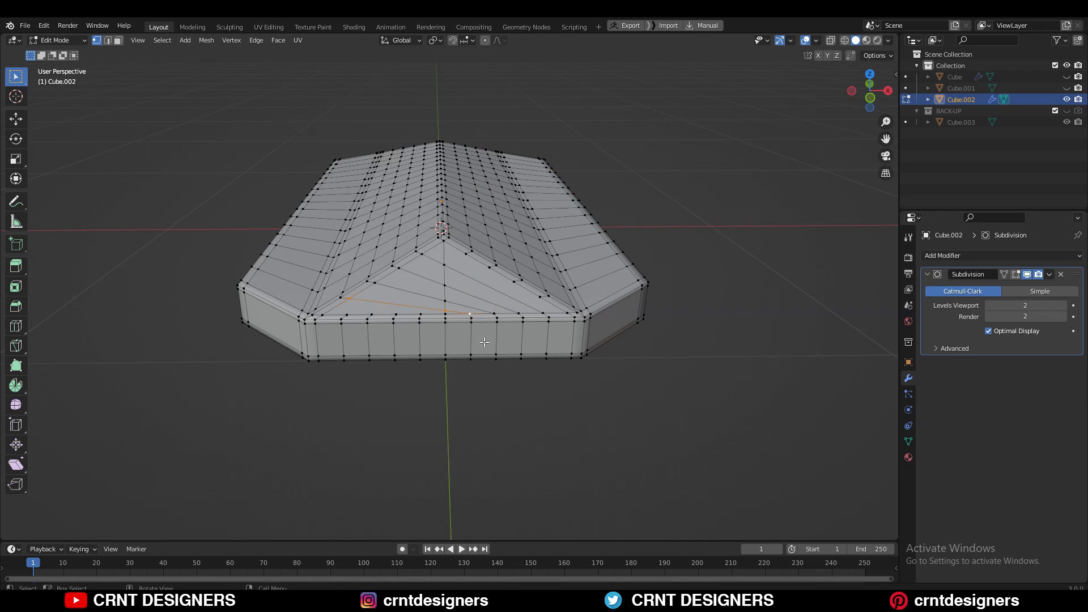
Connect the opposing diagonals across the end triangle and dissolve the surplus edges with their vertices.
key(2)
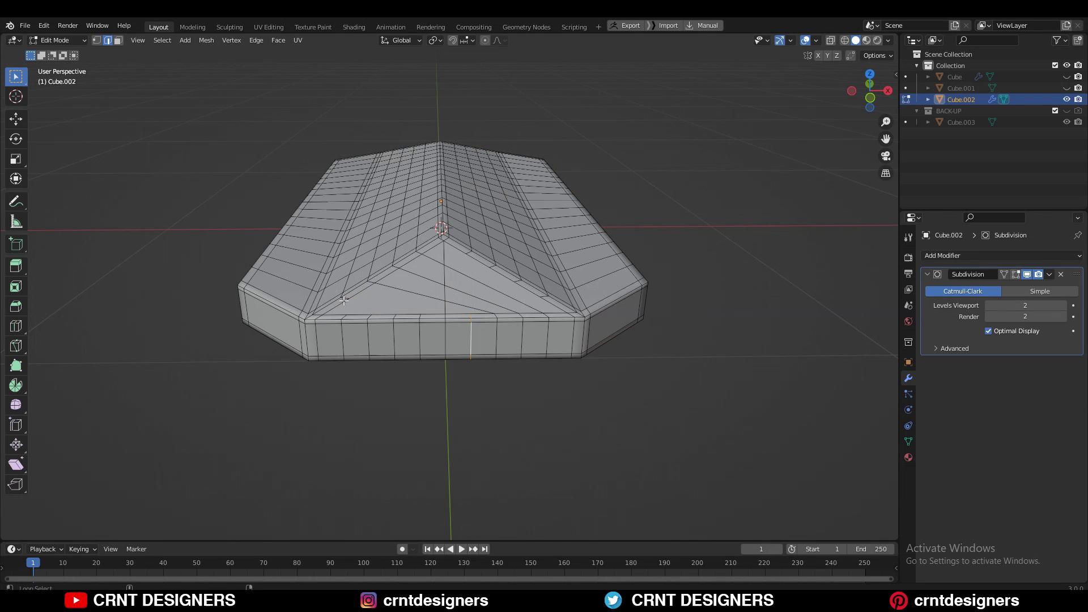
key(1)
shift+click(362, 315)
right_click(360, 283)
click(361, 282)
right_click(400, 279)
click(400, 284)
key(2)
middle_drag(513, 303, 529, 291)
key(ctrl+x)
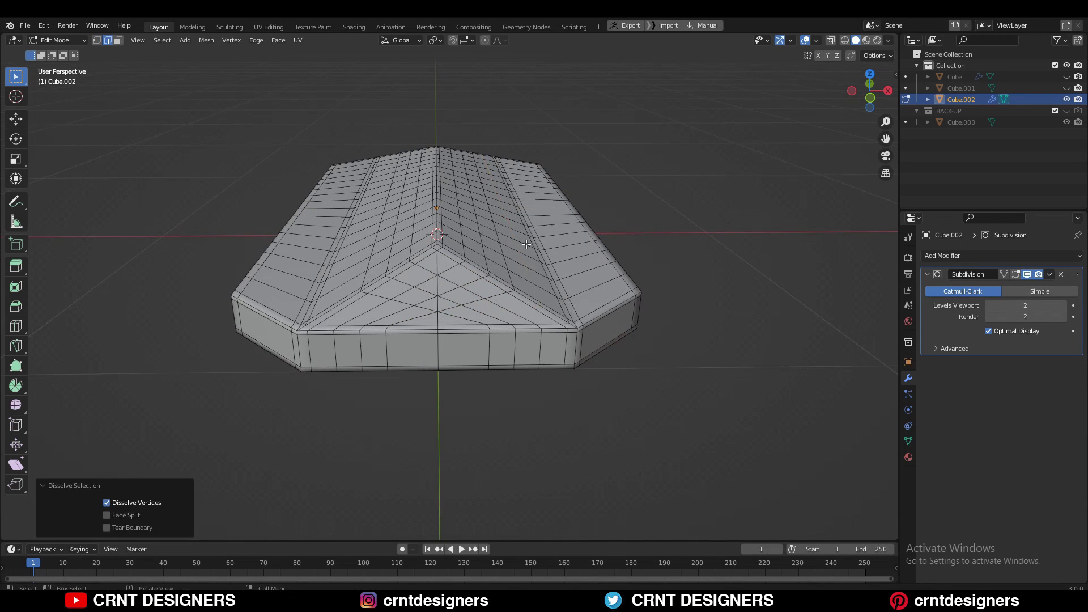
Symmetrize the whole slab mesh with the new end-triangle topology and check it in Object Mode.
middle_drag(641, 240, 681, 266)
key(a)
click(207, 40)
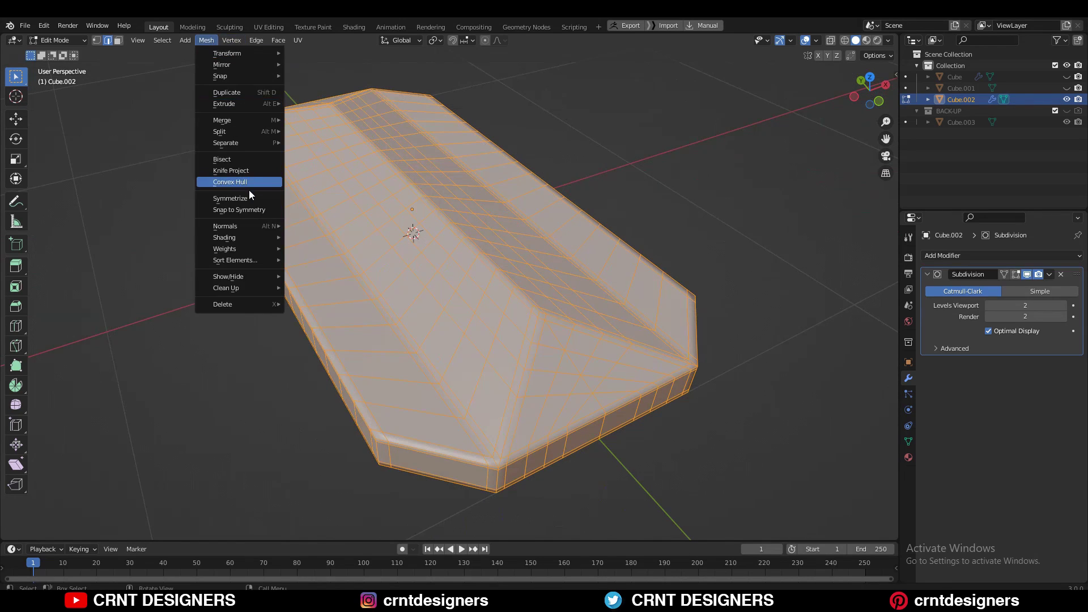
click(238, 198)
middle_drag(250, 198, 437, 227)
key(Tab)
key(Tab)
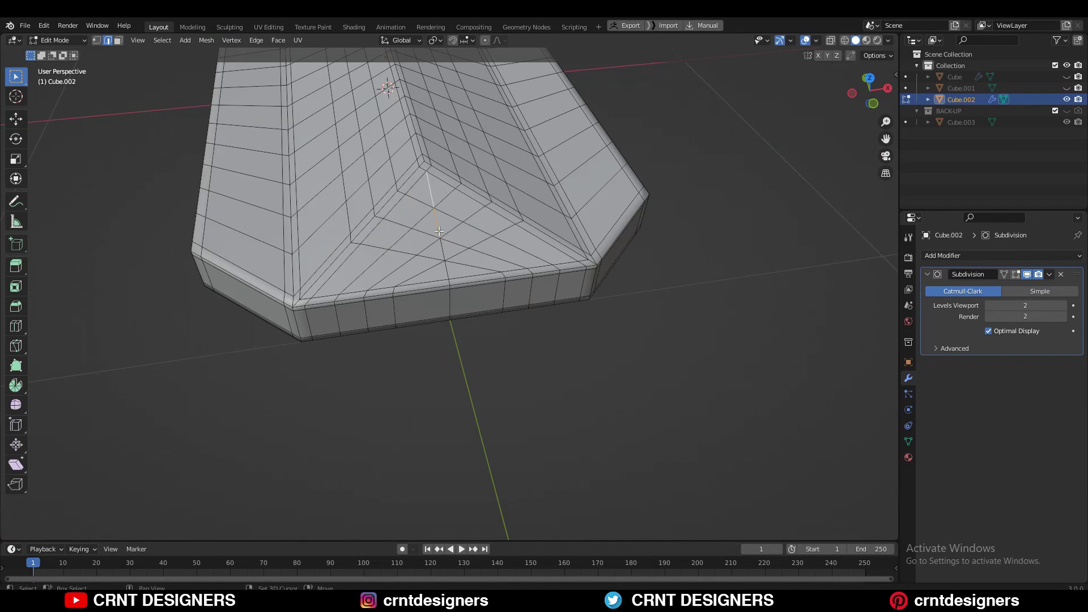
Shape the central face patch on the end triangle into a circle and scale it to 0.664.
key(3)
drag(463, 237, 419, 207)
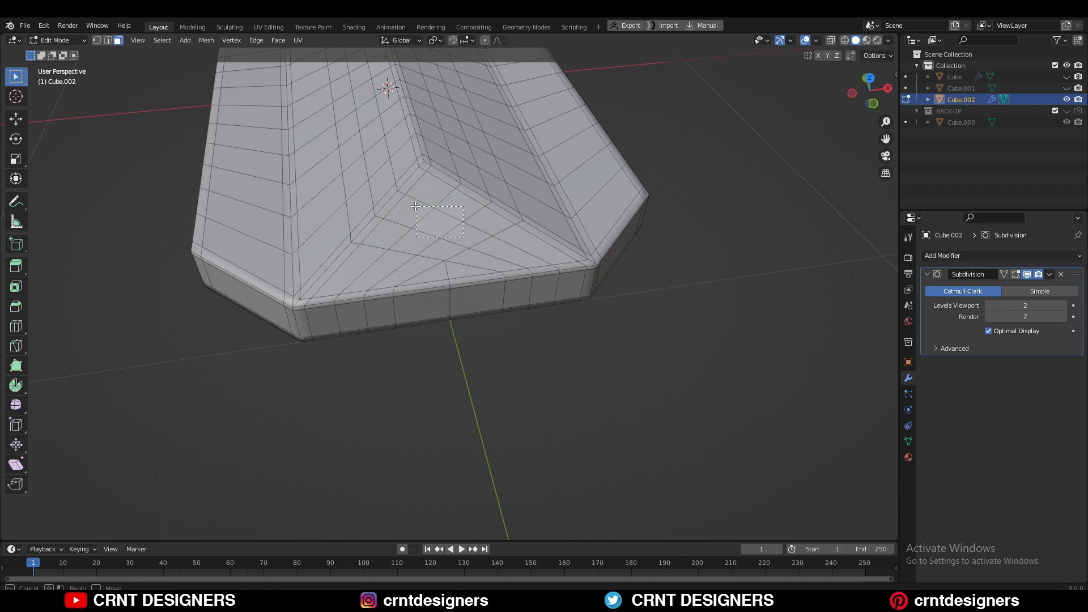
key(i)
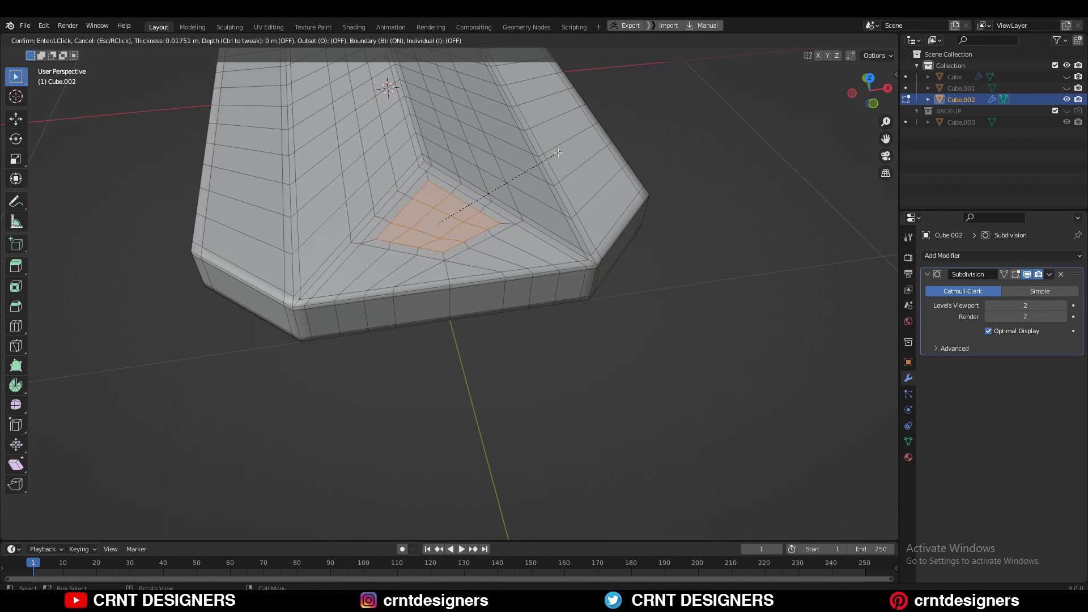
click(569, 146)
right_click(570, 145)
mouse_move(572, 146)
click(633, 157)
key(s)
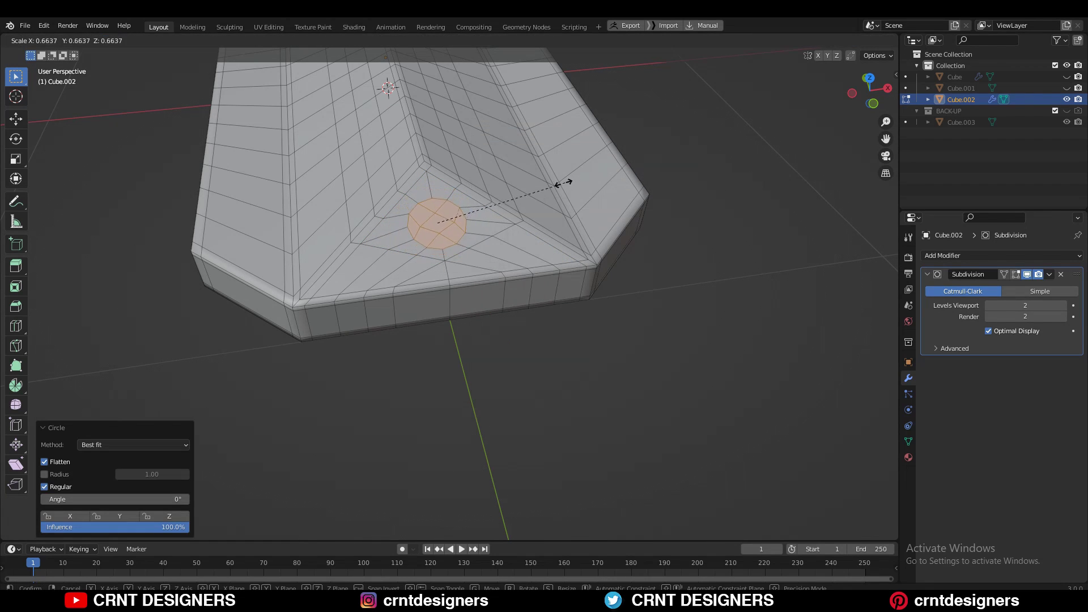
click(549, 187)
Rescale the circular face patch on the end triangle and adjust the transform pivot setting.
middle_drag(550, 187, 782, 91)
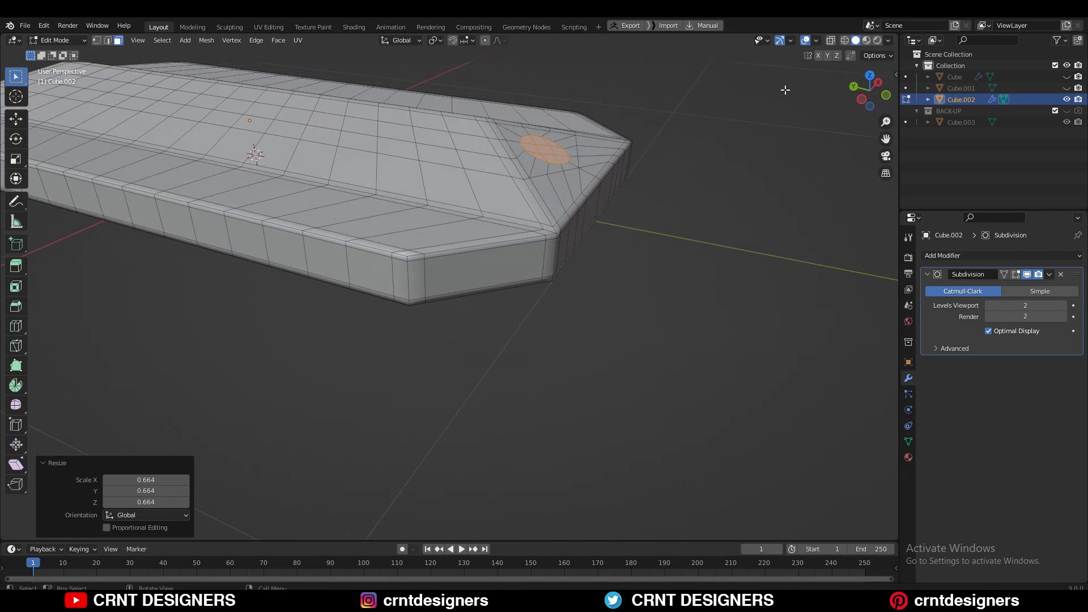
click(862, 101)
scroll(580, 110, up, 3)
shift+middle_drag(579, 109, 485, 150)
scroll(387, 149, up, 3)
shift+middle_drag(386, 148, 567, 227)
scroll(595, 248, up, 2)
key(s)
click(576, 233)
click(435, 40)
middle_drag(640, 243, 568, 212)
Inset the circular patch, dissolve its inner faces into one face and inset that face again.
key(i)
click(583, 226)
key(ctrl+x)
key(i)
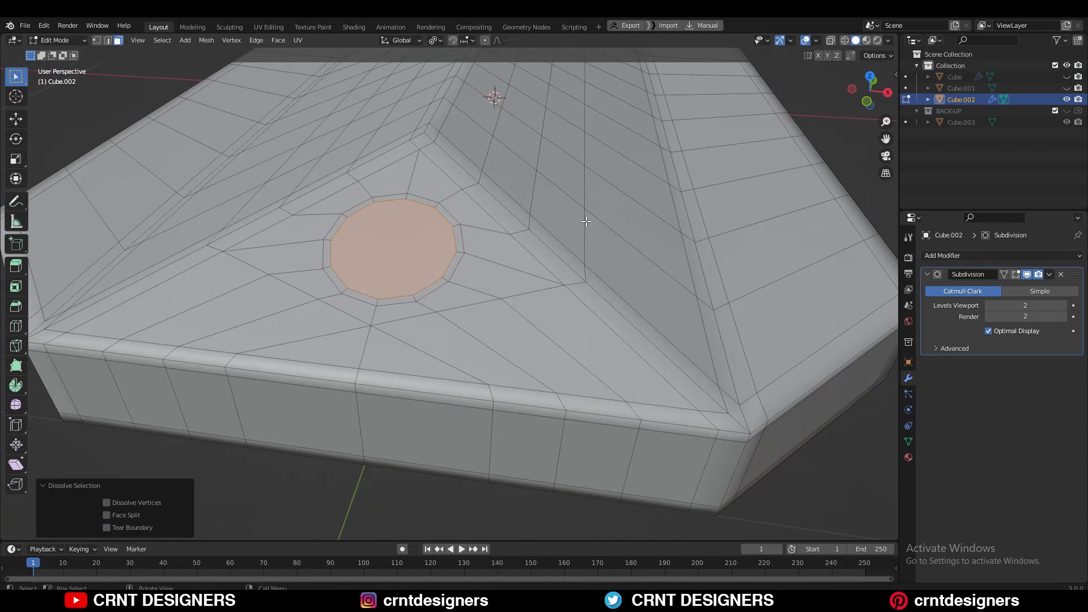
key(i)
click(454, 191)
Sink the circular face with Shrink/Fatten at an offset of −0.00837 m and inset the recess floor.
key(alt+s)
click(457, 210)
key(i)
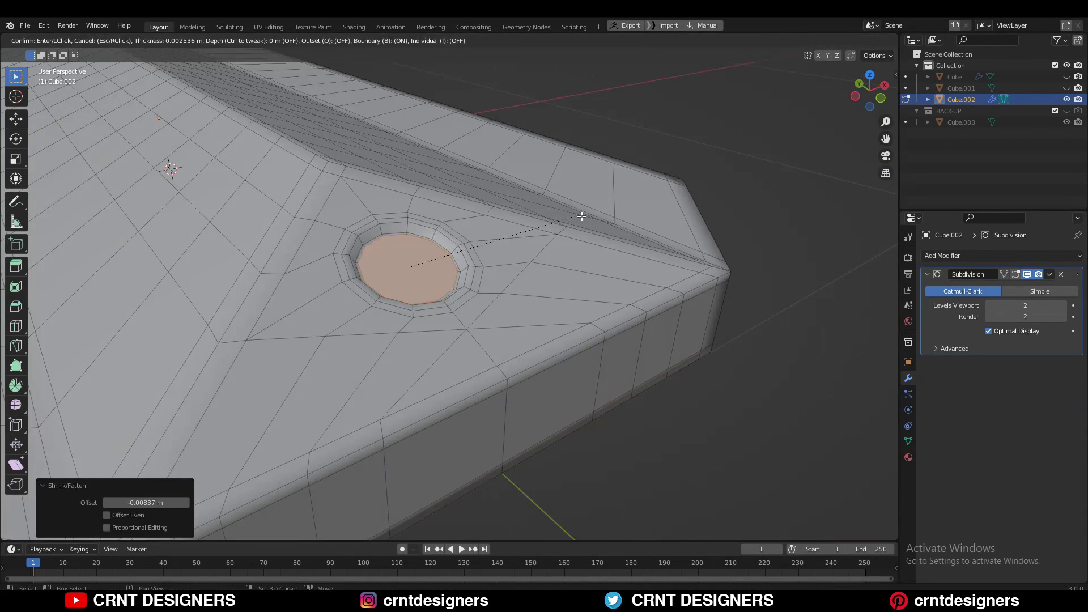
click(566, 218)
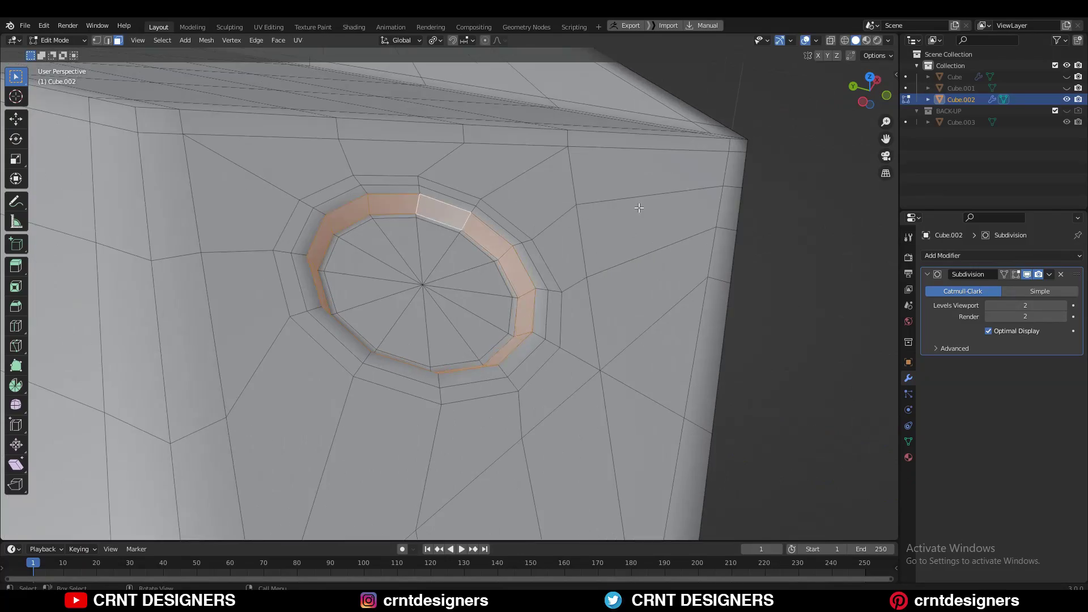
Grow the selection from the recess's inner face ring to its floor and wall, and scale these faces.
key(Tab)
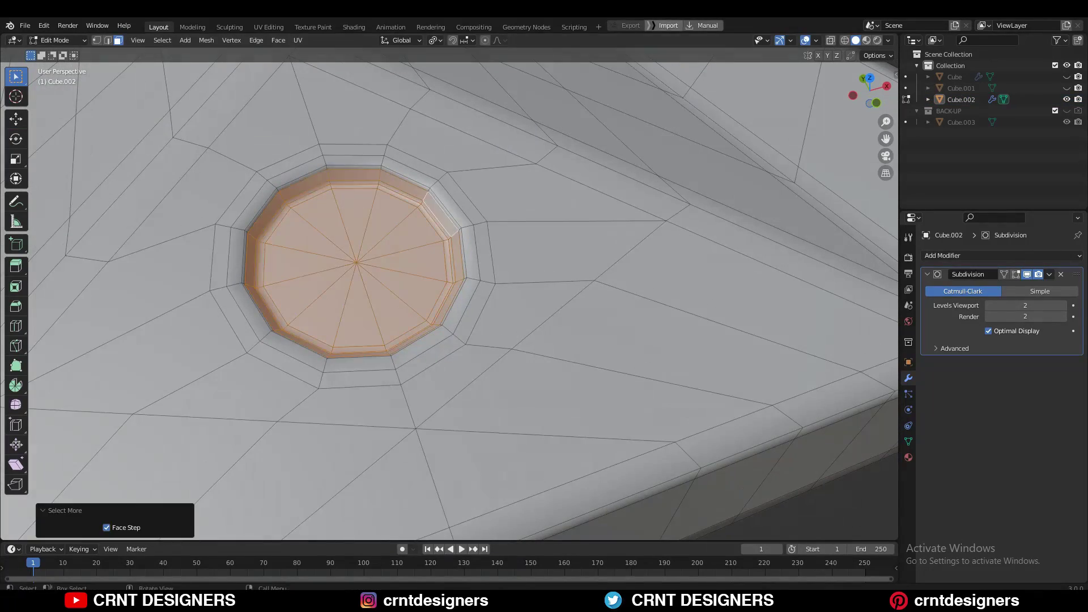
alt+click(443, 215)
key(3)
key(ctrl+KP_Add)
key(s)
click(443, 214)
mouse_move(442, 215)
middle_down()
mouse_move(445, 170)
mouse_move(440, 235)
mouse_move(445, 220)
middle_up()
Extrude the selected recess faces and push them inwards with Shrink/Fatten.
key(e)
click(444, 193)
key(alt+s)
click(447, 221)
Inset the face rings around the recess to add supporting edges at its rim.
alt+click(434, 208)
key(i)
click(481, 211)
alt+click(491, 213)
key(i)
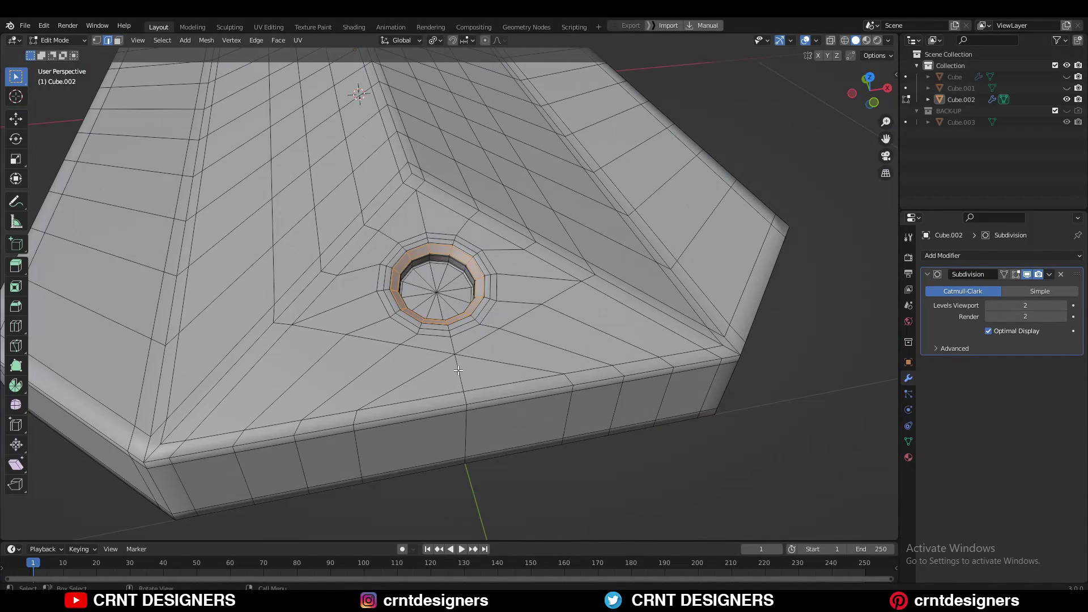
Examine the face loops running past the recess and along both sides of the slab.
key(alt+a)
key(Tab)
key(Tab)
key(3)
alt+click(543, 341)
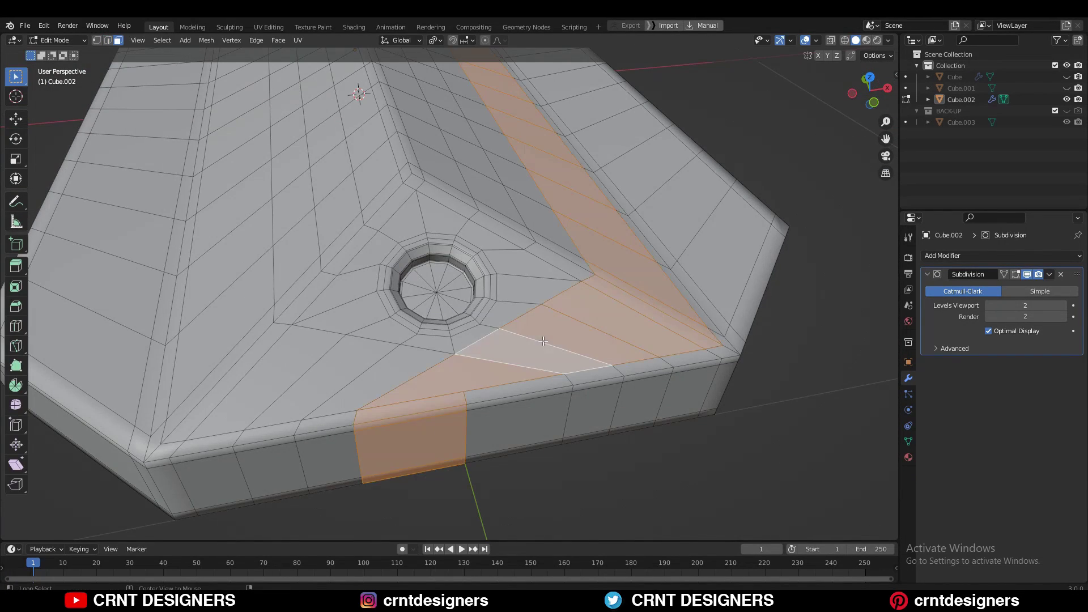
alt+click(371, 371)
scroll(461, 342, down, 5)
shift+middle_drag(461, 342, 468, 418)
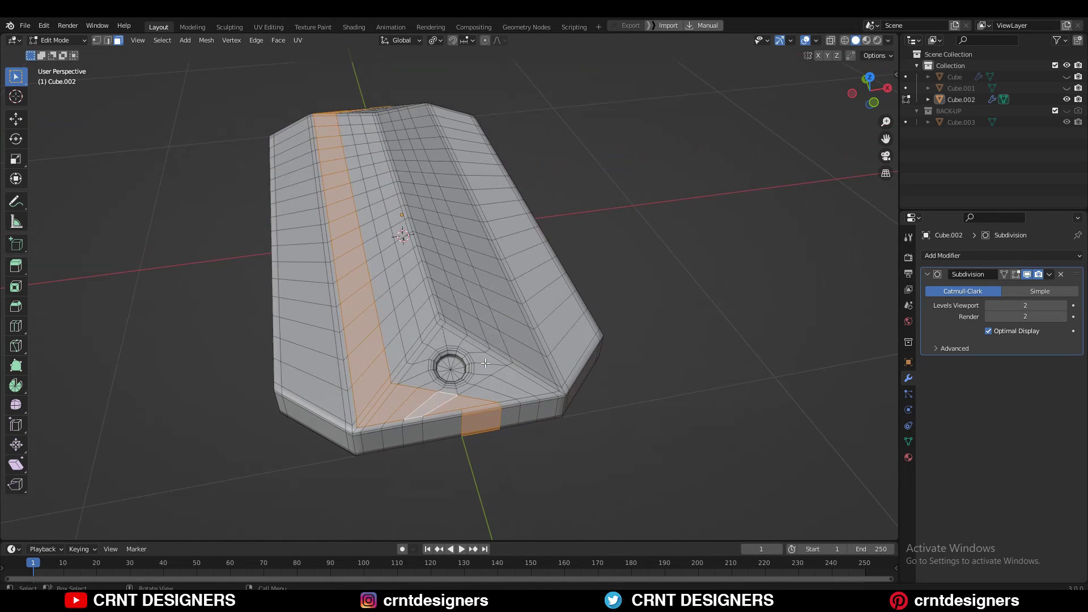
Symmetrize the whole slab mesh to carry the recess onto the opposite end, and save the file from Object Mode.
key(a)
click(211, 43)
click(233, 199)
key(alt+a)
middle_drag(636, 150, 590, 357)
key(Tab)
scroll(615, 277, down, 3)
middle_drag(614, 277, 568, 246)
click(502, 265)
key(ctrl+s)
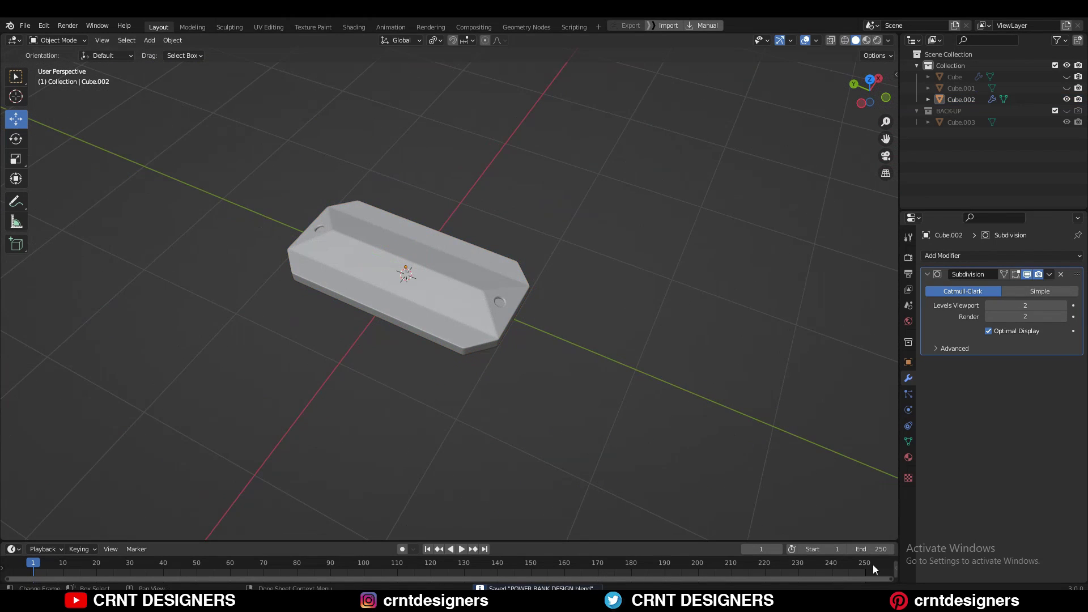
Turn on the wireframe overlay and store a duplicate of the slab in the BACK-UP collection.
scroll(647, 288, up, 4)
shift+middle_drag(634, 280, 679, 196)
click(814, 41)
click(811, 40)
click(806, 40)
key(a)
middle_drag(607, 212, 756, 153)
click(810, 161)
Reveal the BACK-UP collection and bring a duplicate of Cube.003 into the main collection.
click(1066, 111)
middle_drag(547, 199, 493, 136)
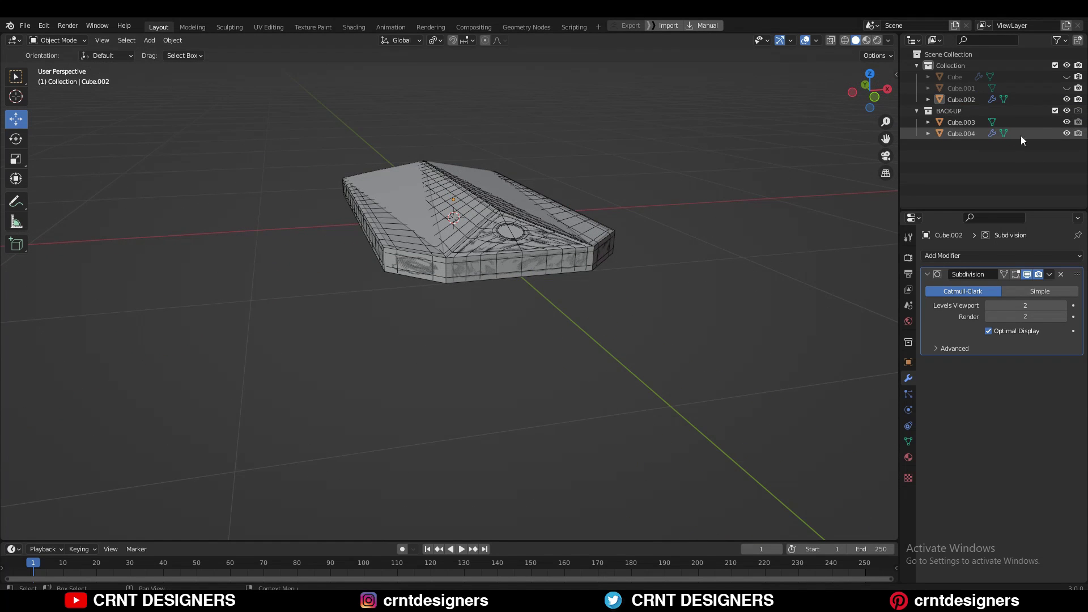
click(1068, 135)
click(960, 122)
middle_drag(680, 238, 511, 164)
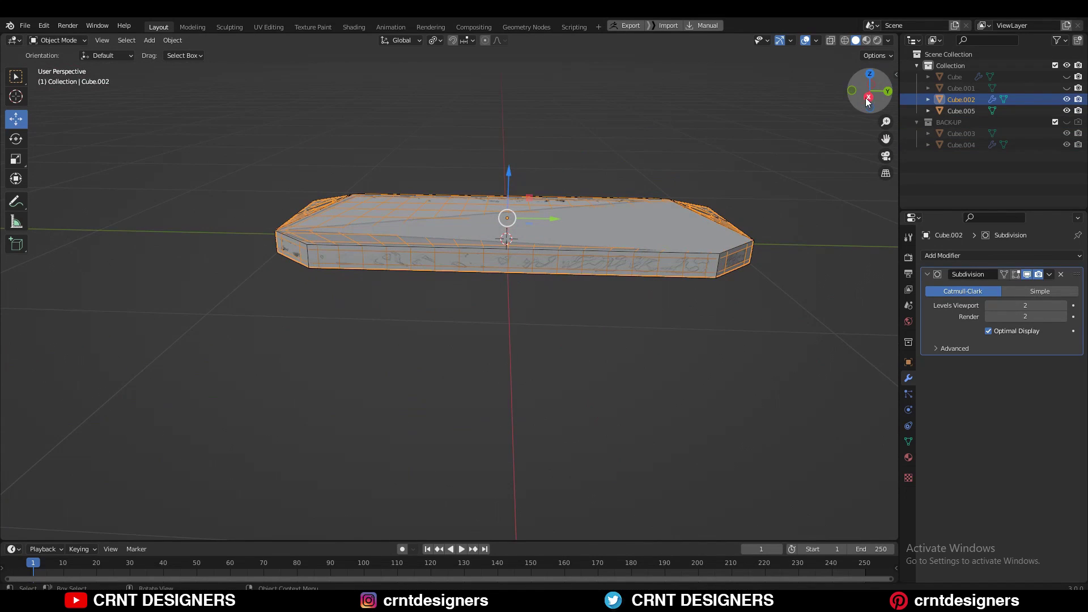
Isolate the low-poly slab Cube.005 in Local View.
click(867, 99)
middle_drag(648, 134, 549, 198)
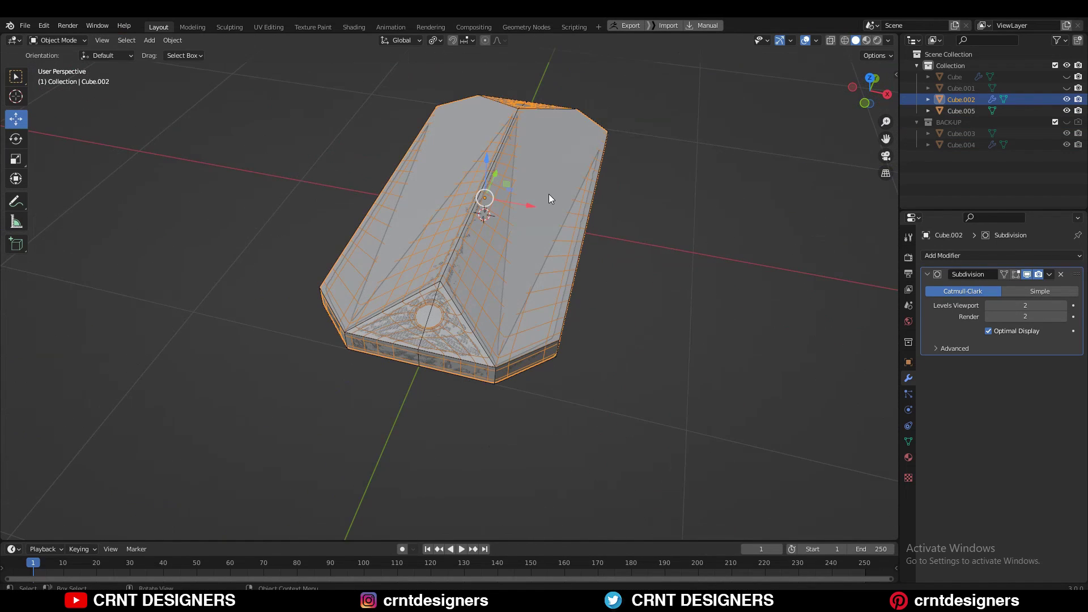
key(slash)
key(slash)
click(535, 214)
key(slash)
middle_drag(535, 215, 507, 270)
Separate the long sloped top face on the negative X side into its own object and delete the remaining low-poly slab.
key(Tab)
click(433, 304)
middle_drag(433, 305, 513, 237)
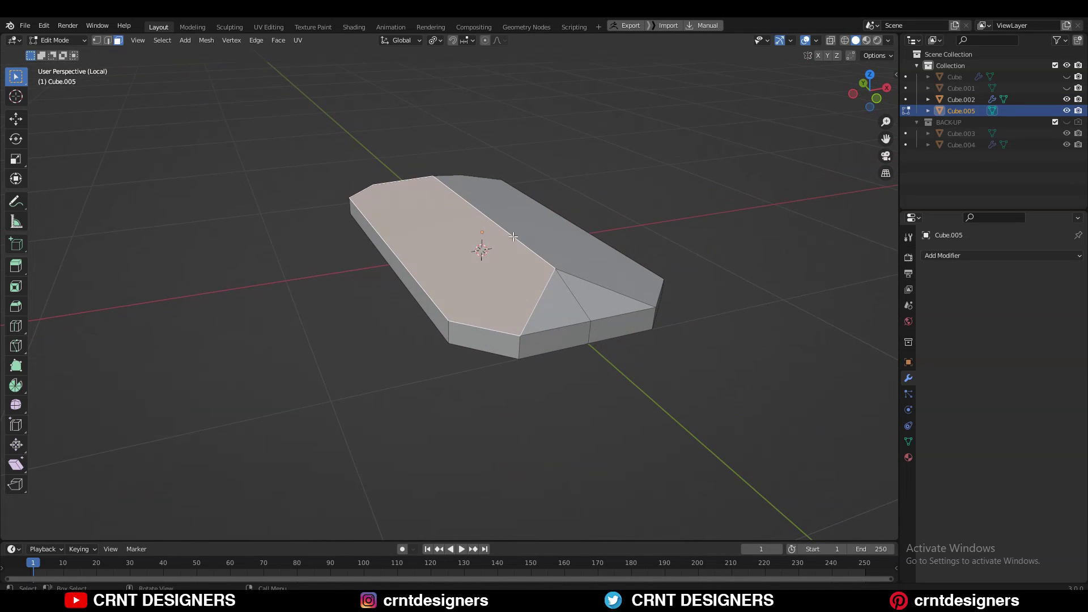
key(p)
click(513, 237)
key(Tab)
click(562, 249)
key(x)
click(521, 255)
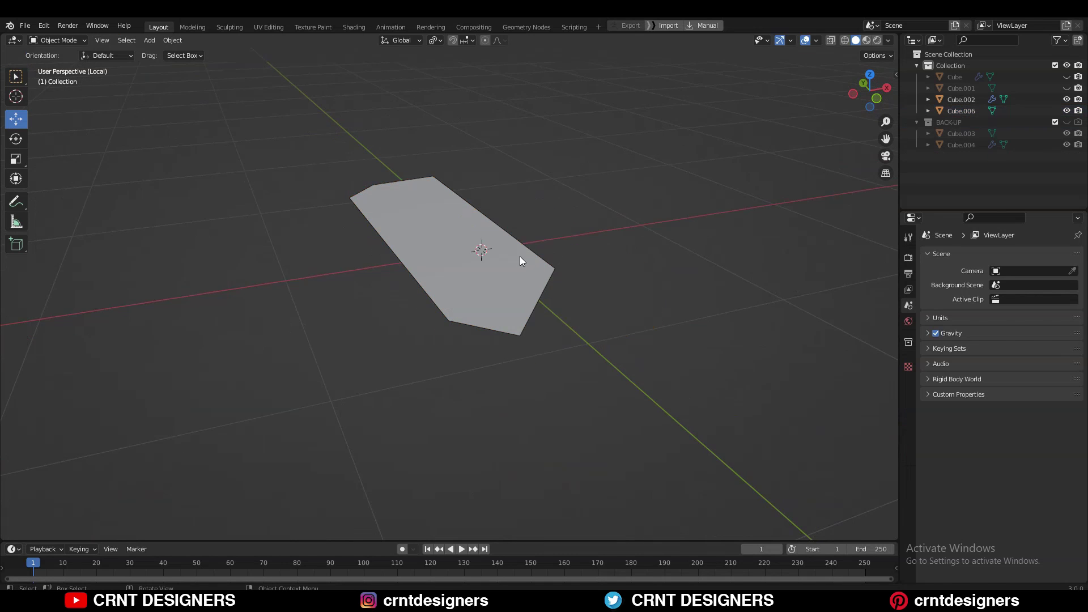
Slide the isolated face's inner long edge slightly outward, away from the centre line.
key(KP_Divide)
click(434, 174)
middle_drag(409, 193, 550, 151)
key(Tab)
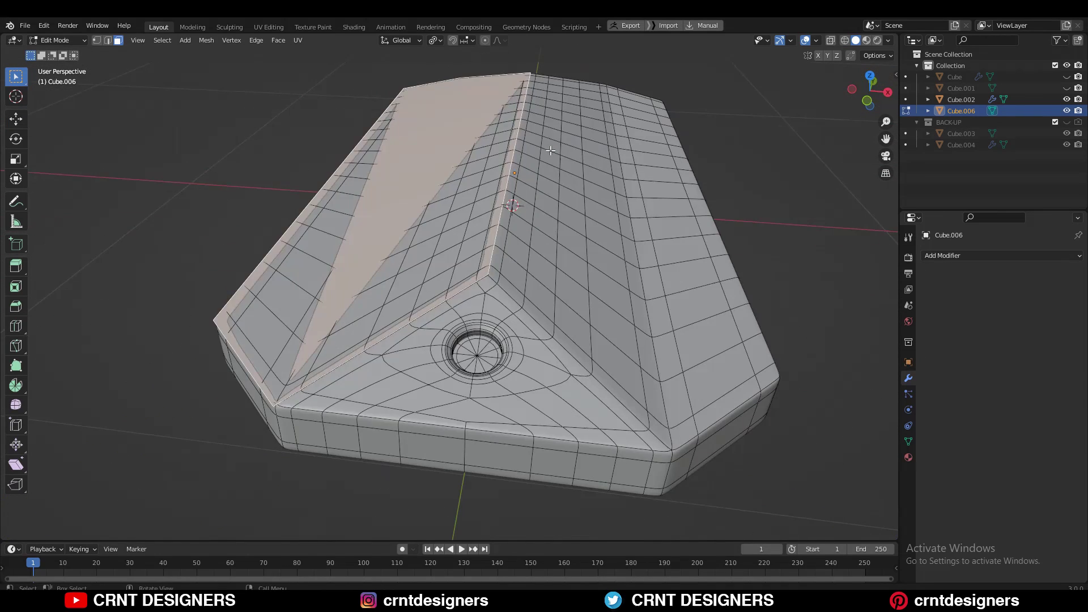
key(KP_Divide)
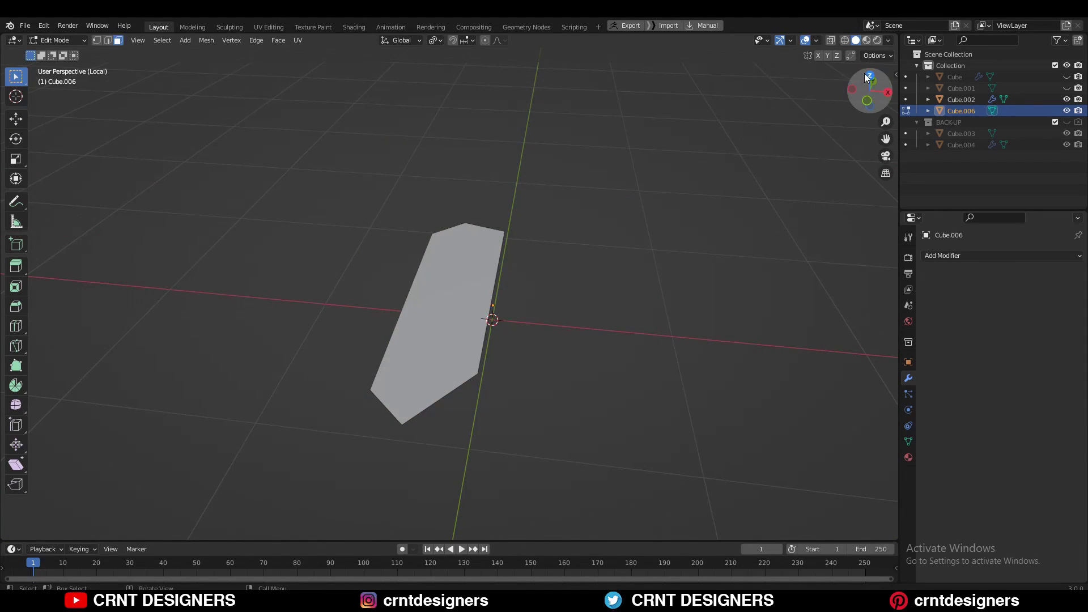
click(867, 75)
key(a)
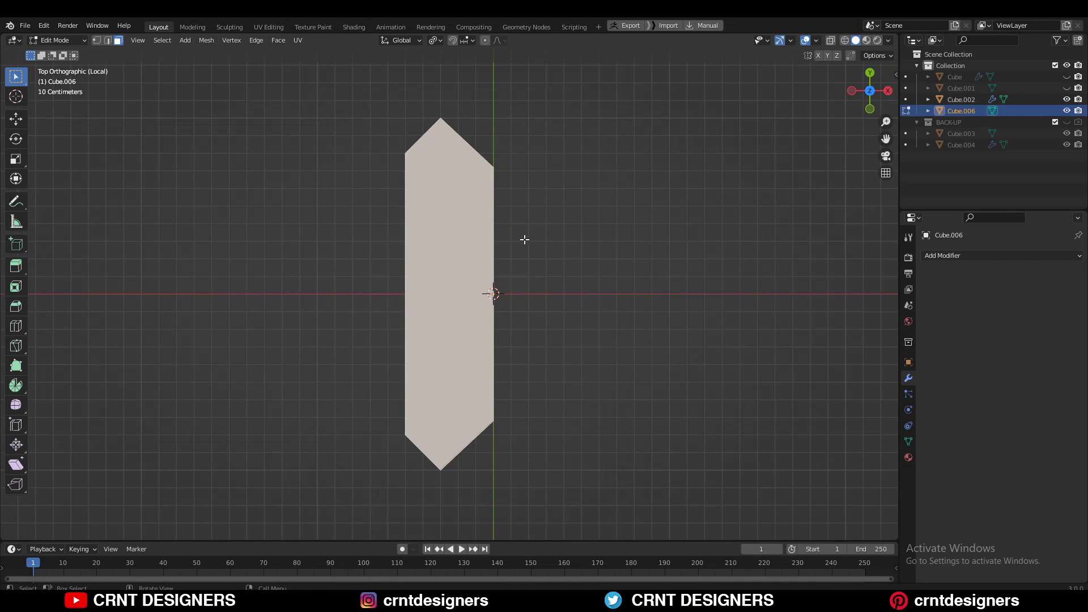
key(g)
key(g)
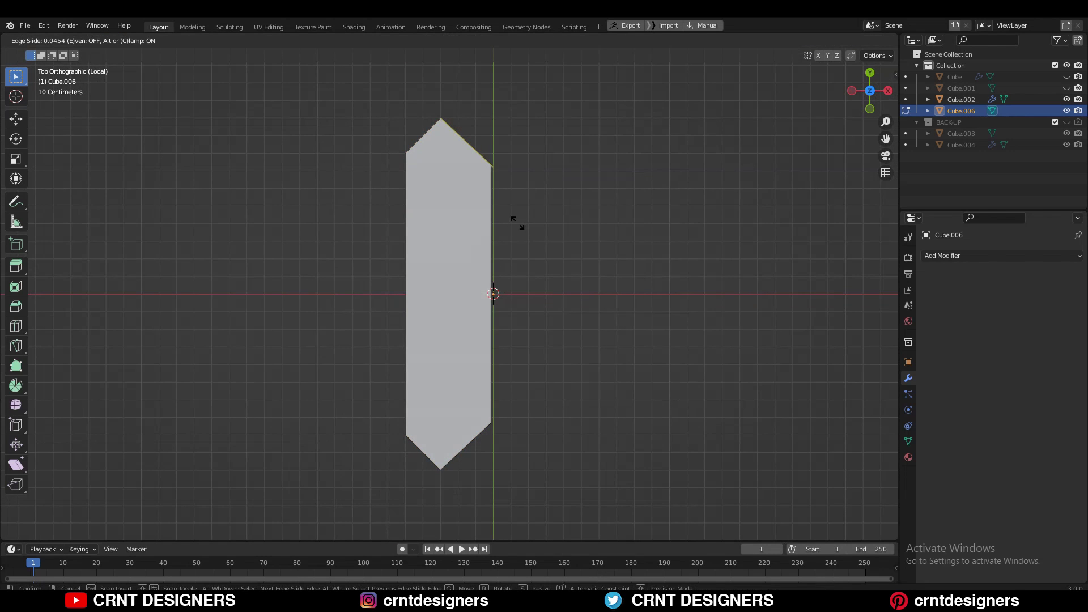
right_click(518, 225)
key(g)
key(g)
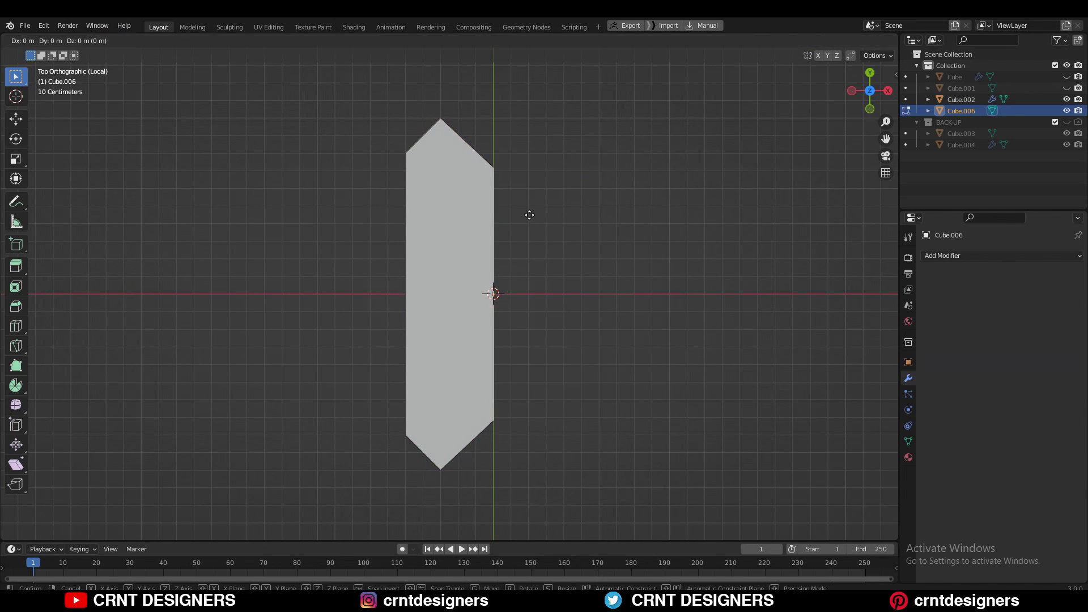
click(522, 216)
key(Tab)
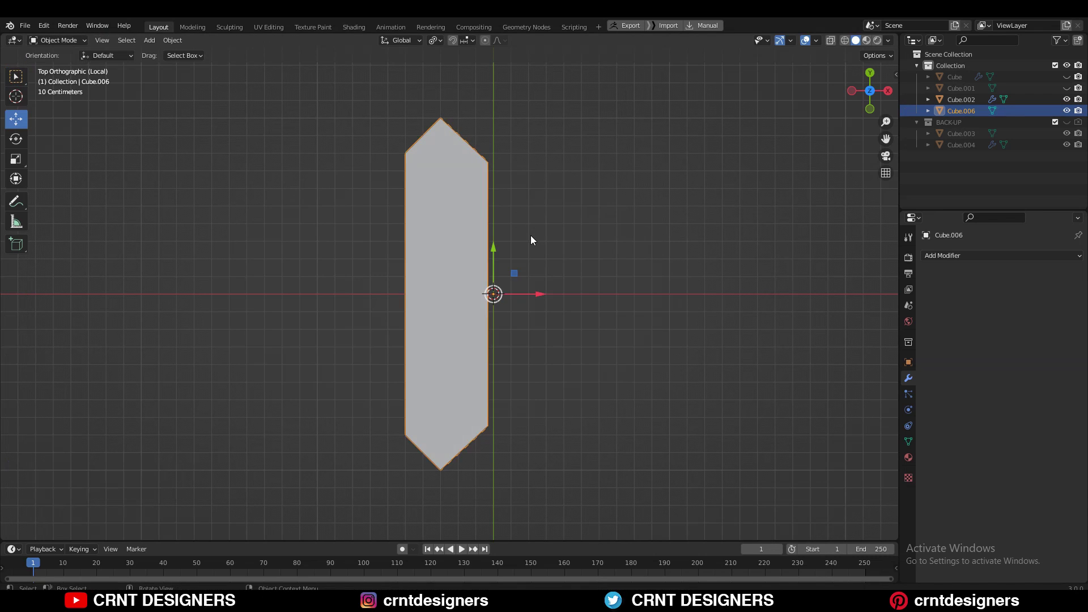
Connect the two pointed end vertices of the panel face with a lengthwise edge that splits it along its fold.
key(KP_Divide)
key(KP_Divide)
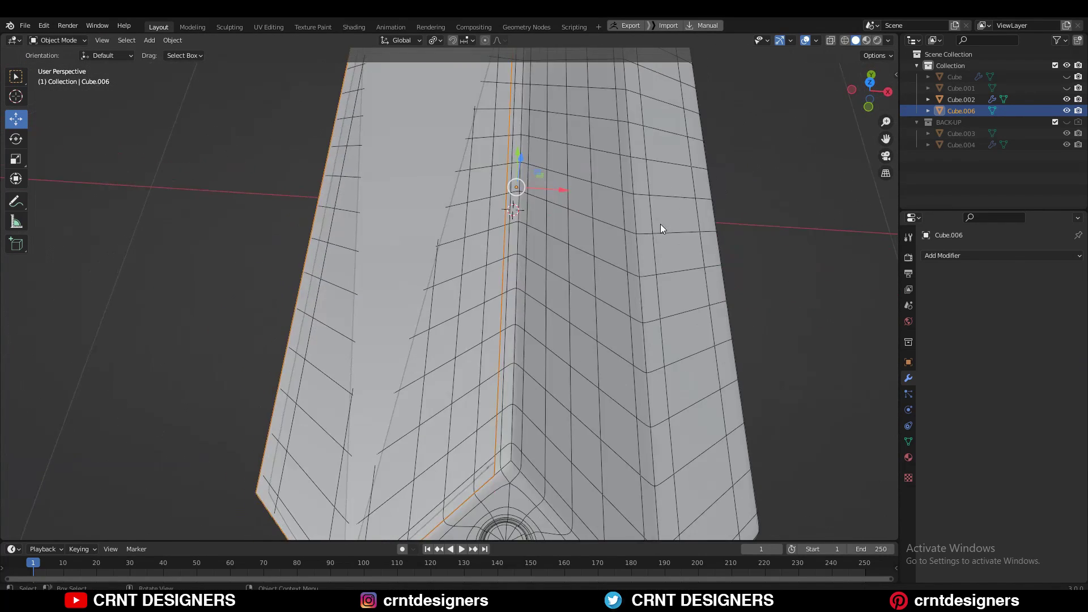
middle_drag(556, 231, 562, 230)
key(Tab)
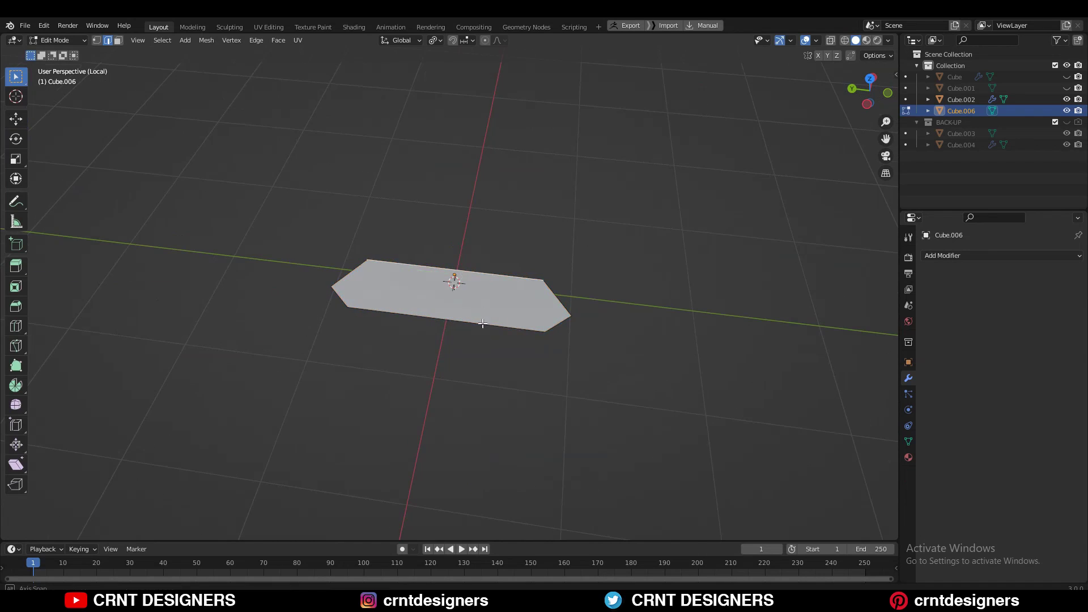
middle_drag(478, 325, 622, 247)
click(868, 92)
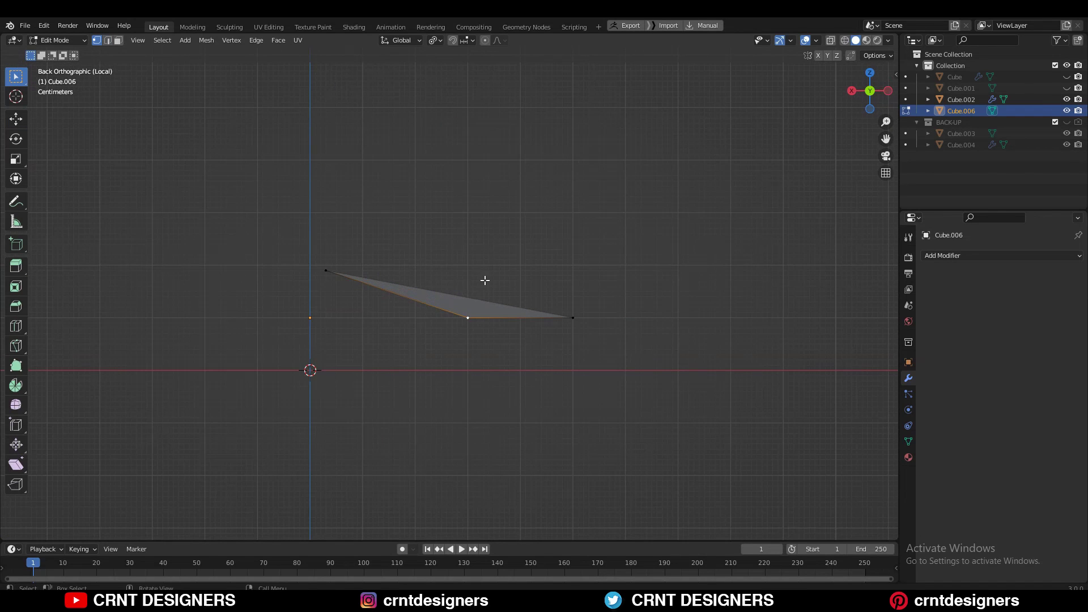
middle_drag(484, 281, 517, 239)
right_click(540, 213)
click(509, 307)
scroll(755, 131, down, 3)
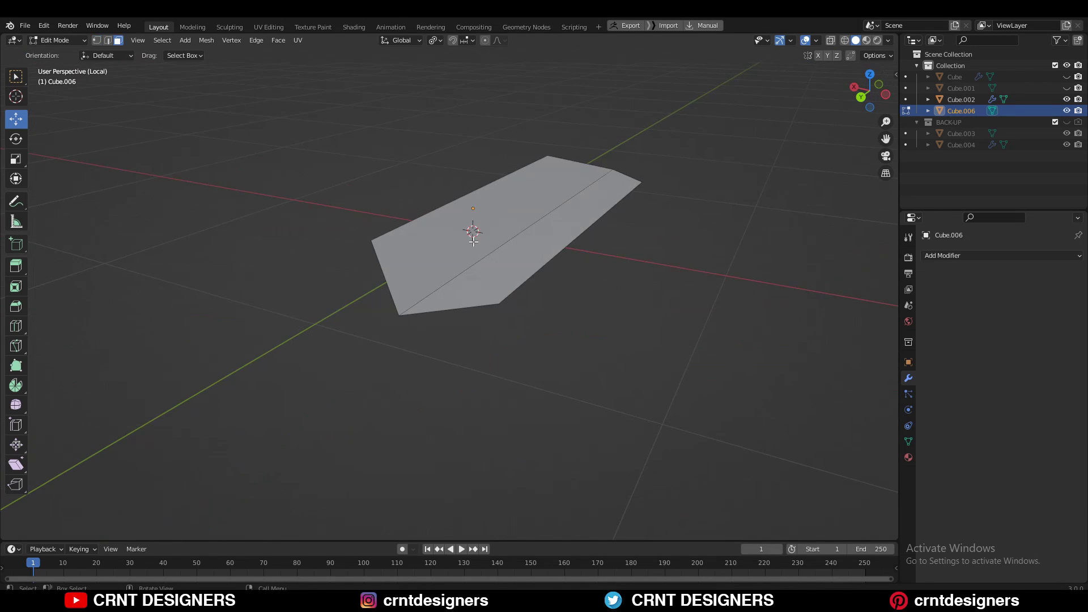
Extrude both panel faces together along their normals into a thin panel and turn on X-ray.
click(477, 238)
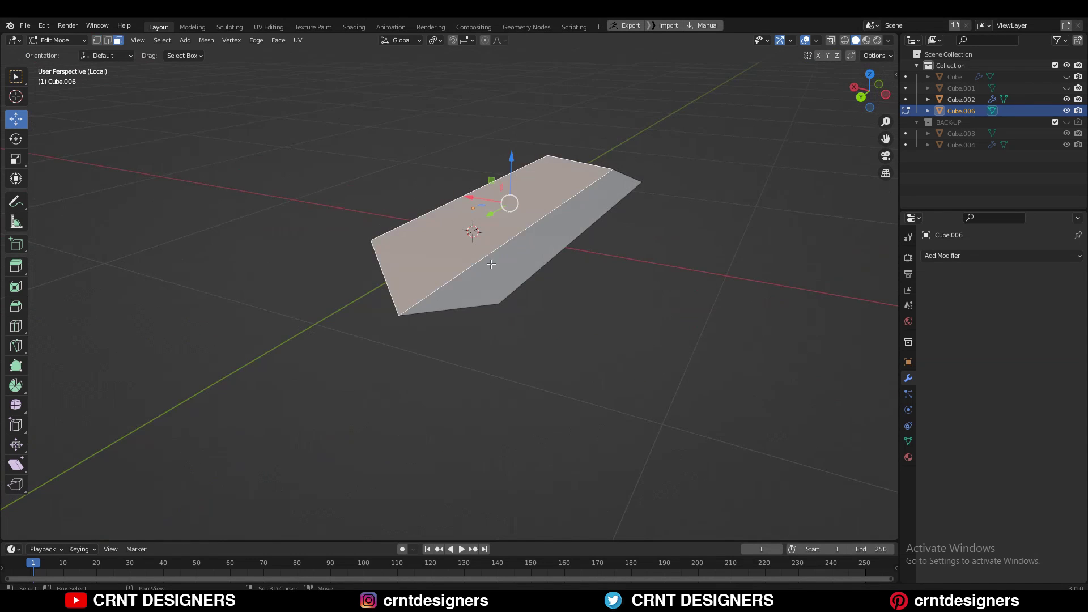
shift+click(491, 262)
click(861, 97)
key(ctrl+KP_1)
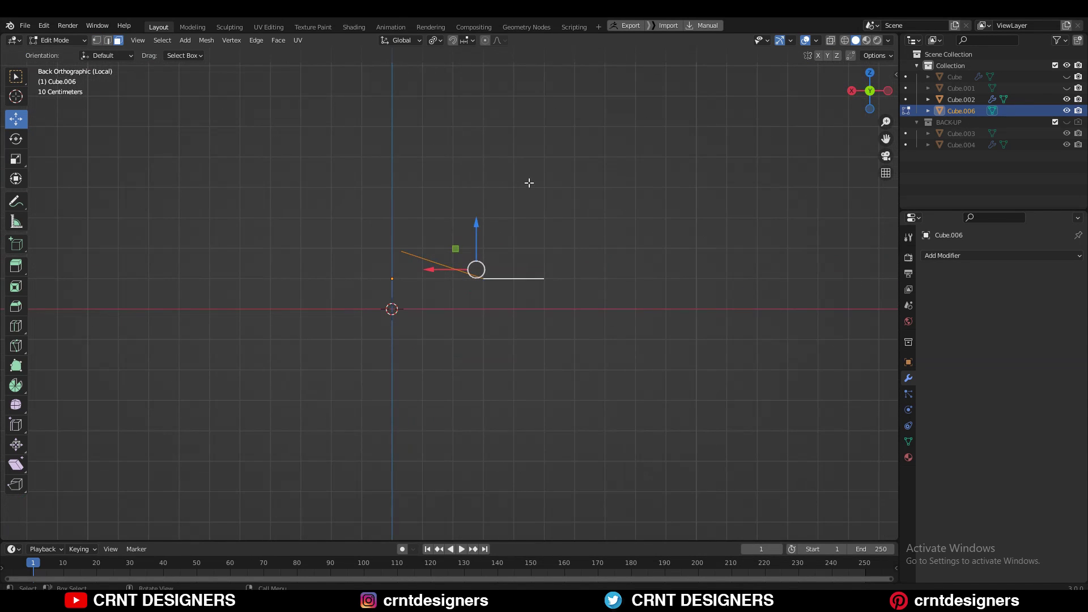
drag(16, 266, 68, 313)
mouse_move(486, 214)
mouse_down()
mouse_move(493, 201)
mouse_move(489, 232)
mouse_up()
scroll(527, 233, up, 3)
click(826, 43)
scroll(521, 236, up, 3)
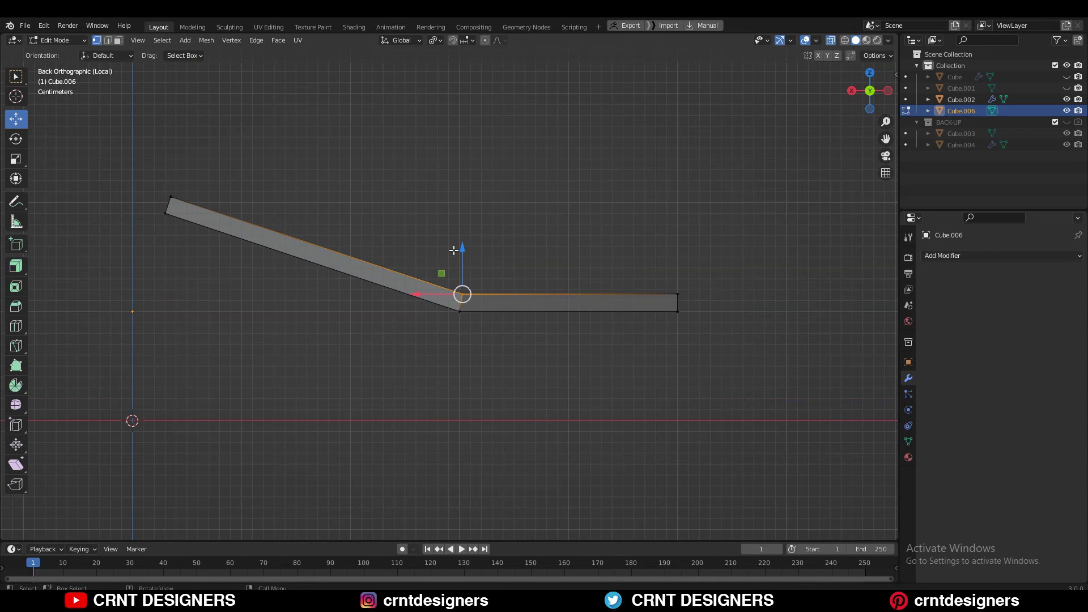
Set the transform orientation to Normal and raise the panel's upper fold edge until its top is nearly flat.
click(409, 41)
click(407, 100)
drag(460, 244, 504, 211)
drag(721, 233, 399, 249)
shift+drag(762, 258, 657, 296)
shift+drag(376, 168, 77, 211)
drag(450, 207, 451, 213)
right_click(451, 213)
key(alt+s)
right_click(552, 175)
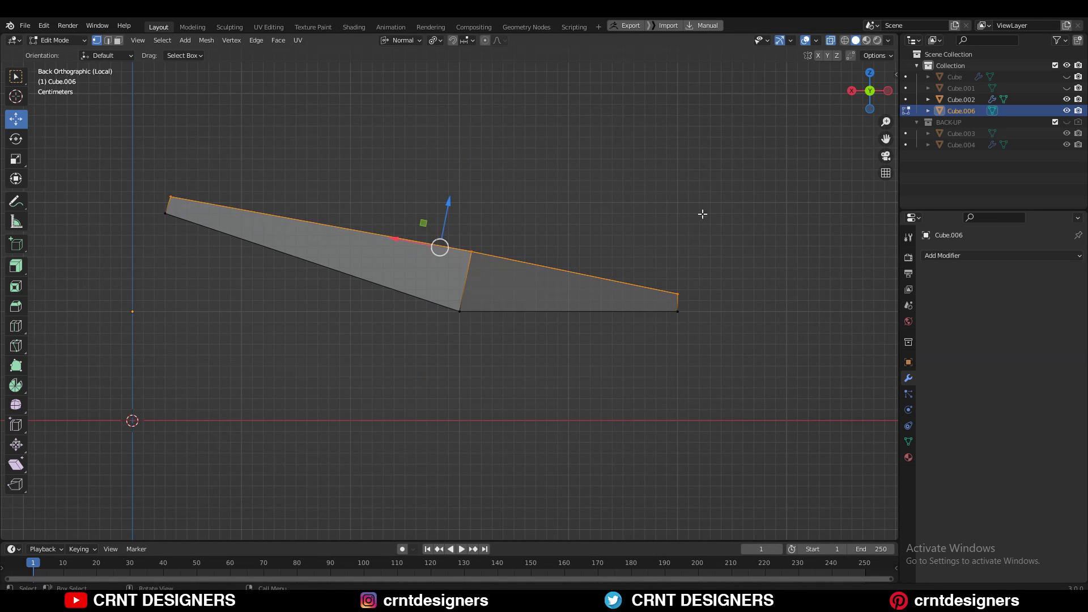
Turn off X-ray, return to the full scene and examine the panel's fit on the slab with and without overlays.
click(832, 42)
key(Tab)
middle_drag(644, 173, 319, 344)
key(KP_Divide)
click(873, 92)
key(ctrl+KP_7)
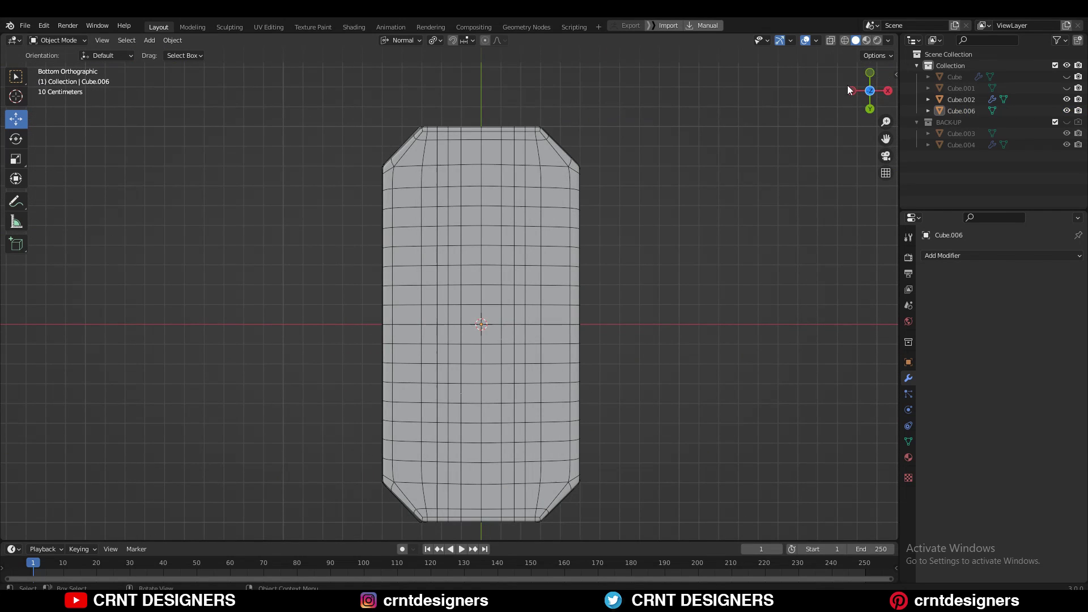
click(869, 91)
click(805, 40)
middle_drag(679, 200, 597, 187)
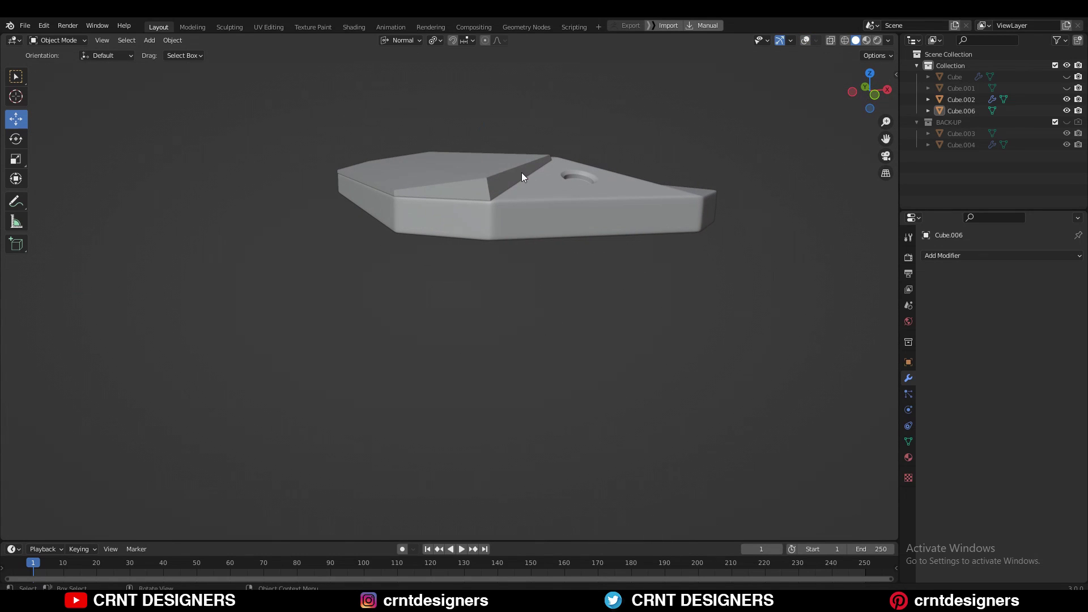
click(875, 95)
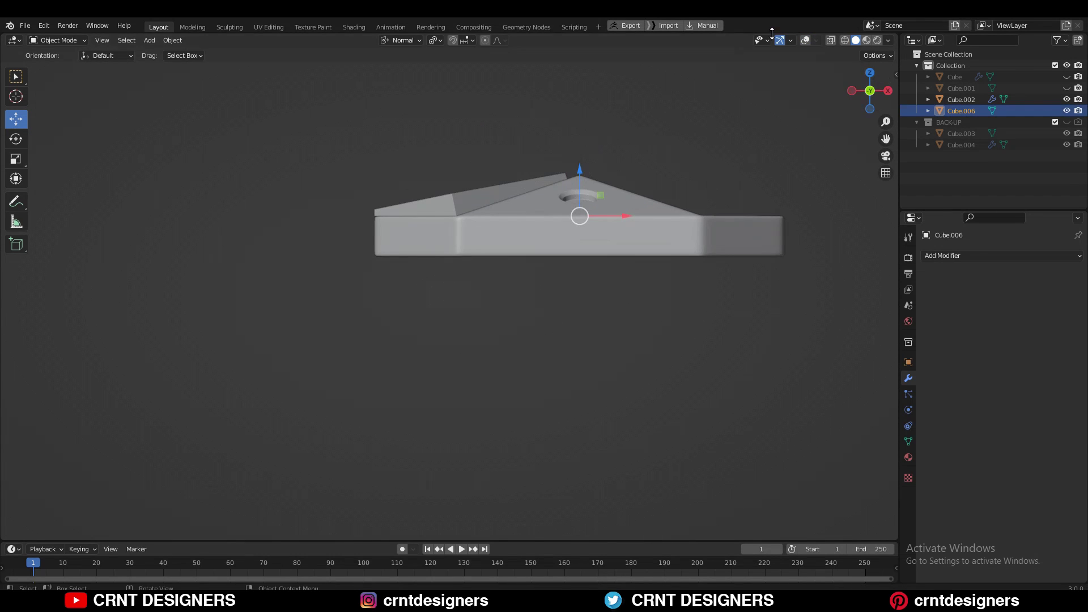
click(805, 41)
key(alt+a)
shift+middle_drag(478, 202, 466, 239)
scroll(465, 239, up, 1)
click(494, 219)
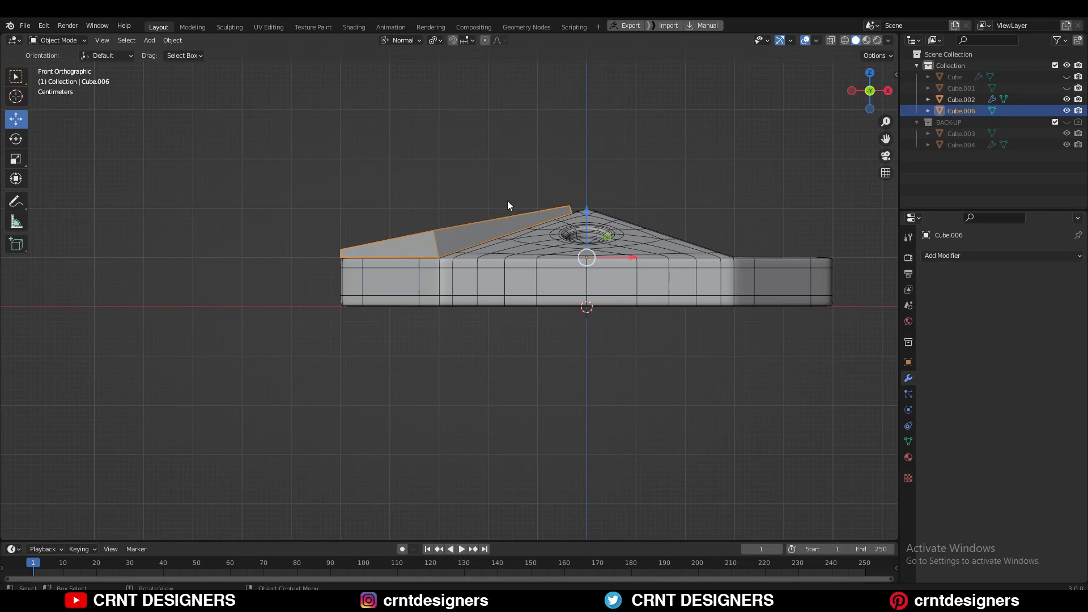
Set the panel's origin to its geometry and lower the panel slightly towards the slab.
right_click(523, 188)
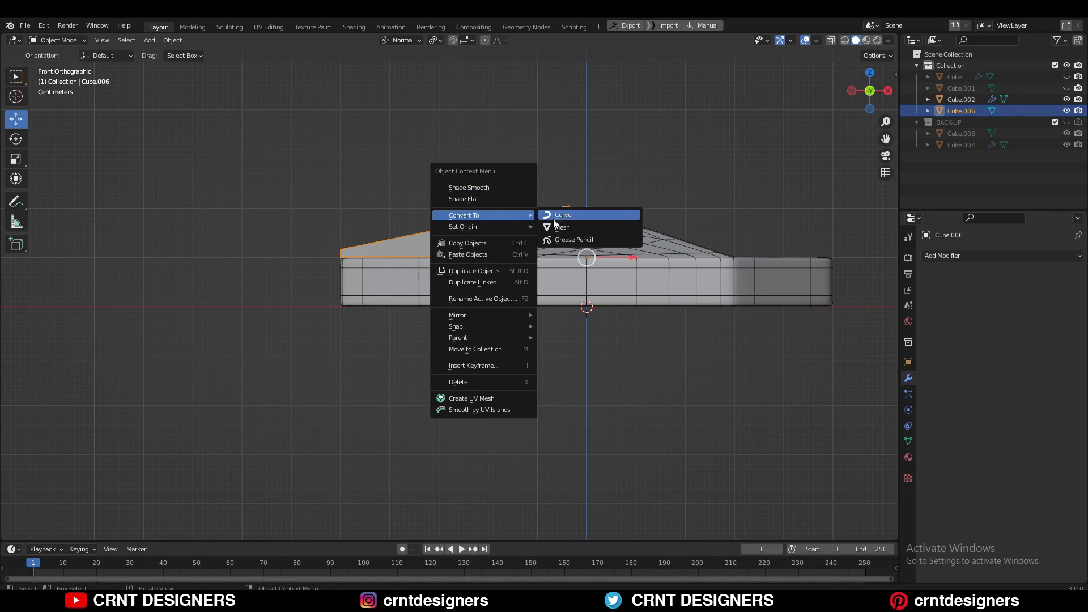
click(574, 237)
click(415, 41)
drag(450, 193, 452, 199)
Add supporting edge loops beside the panel's fold and close to its long borders at a slide factor of 0.9.
middle_drag(640, 89, 675, 108)
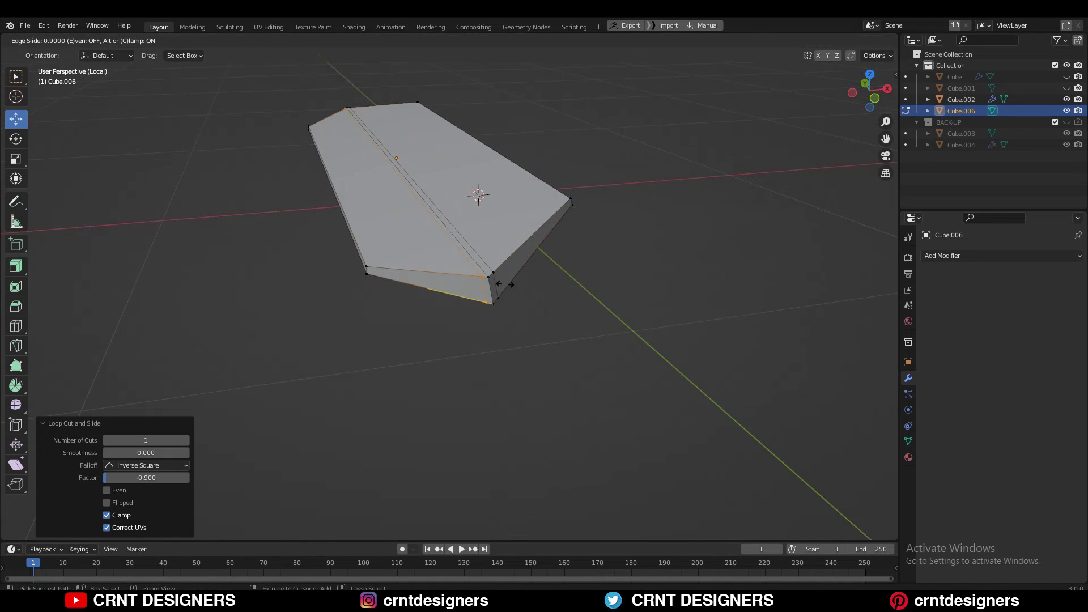
ctrl+click(504, 284)
key(ctrl+r)
middle_drag(504, 284, 544, 306)
click(601, 240)
ctrl+click(562, 253)
key(ctrl+r)
click(545, 305)
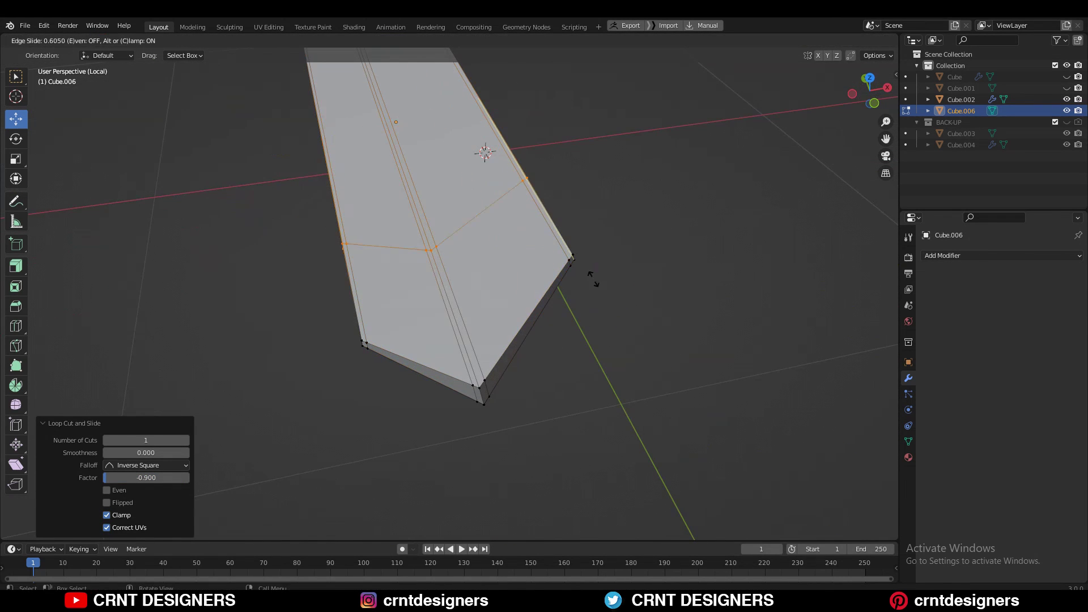
Add edge loops around the panel's thickness near its upper and lower rims, sliding the lower one by 0.8.
middle_drag(614, 325, 552, 180)
shift+middle_drag(368, 237, 209, 353)
scroll(209, 352, up, 5)
middle_drag(340, 199, 615, 266)
key(Tab)
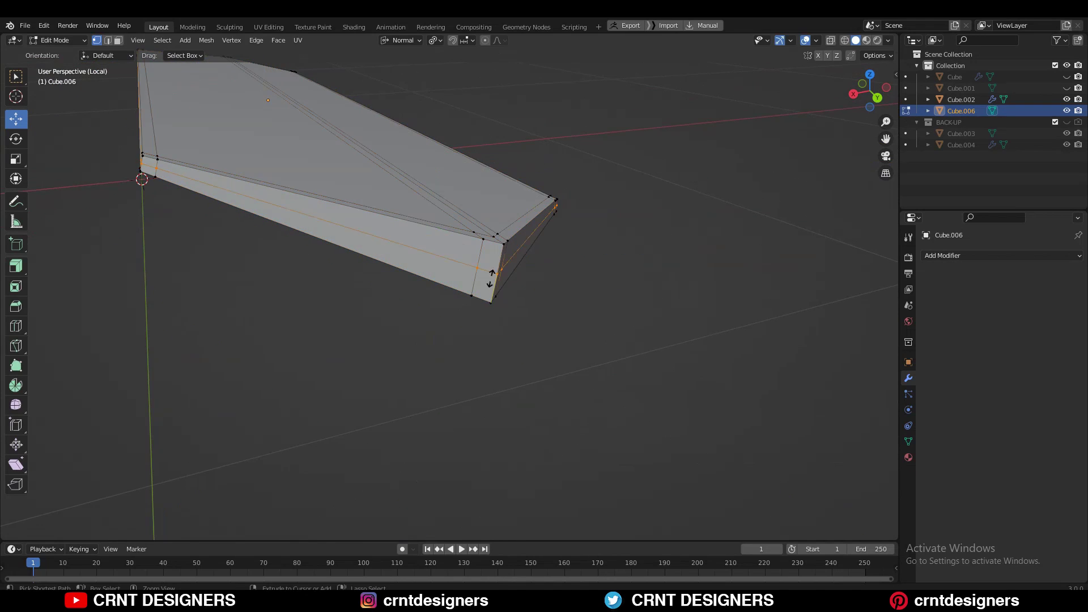
click(500, 255)
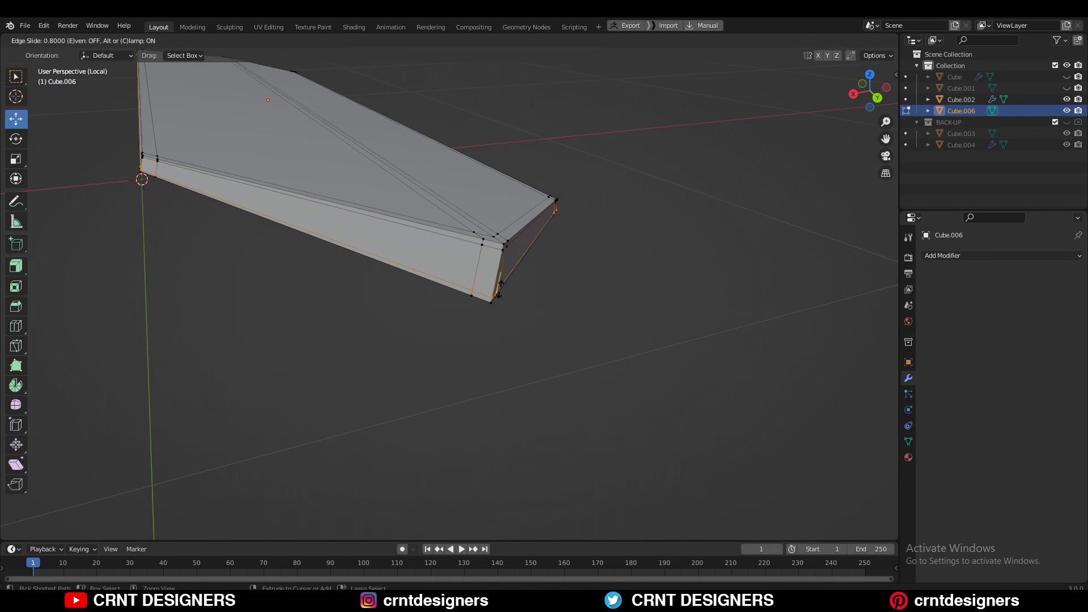
click(499, 288)
key(Tab)
scroll(525, 255, down, 5)
middle_drag(524, 255, 431, 225)
Add a Subdivision Surface modifier with two viewport levels to the panel and shade it smooth.
click(964, 255)
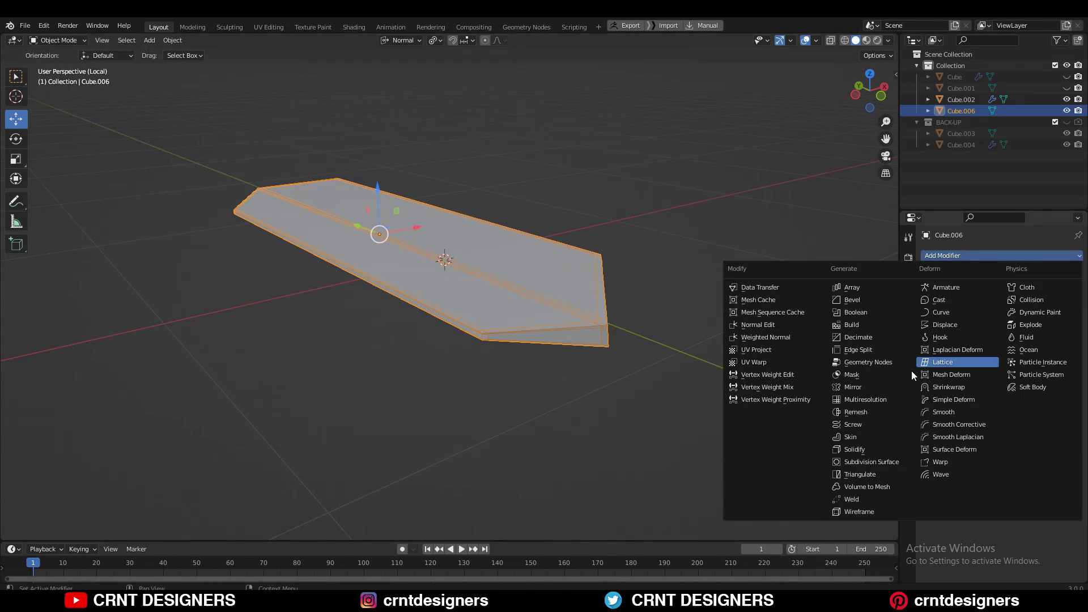
click(865, 464)
middle_drag(722, 314, 1082, 341)
click(1063, 305)
middle_drag(680, 300, 489, 258)
right_click(475, 243)
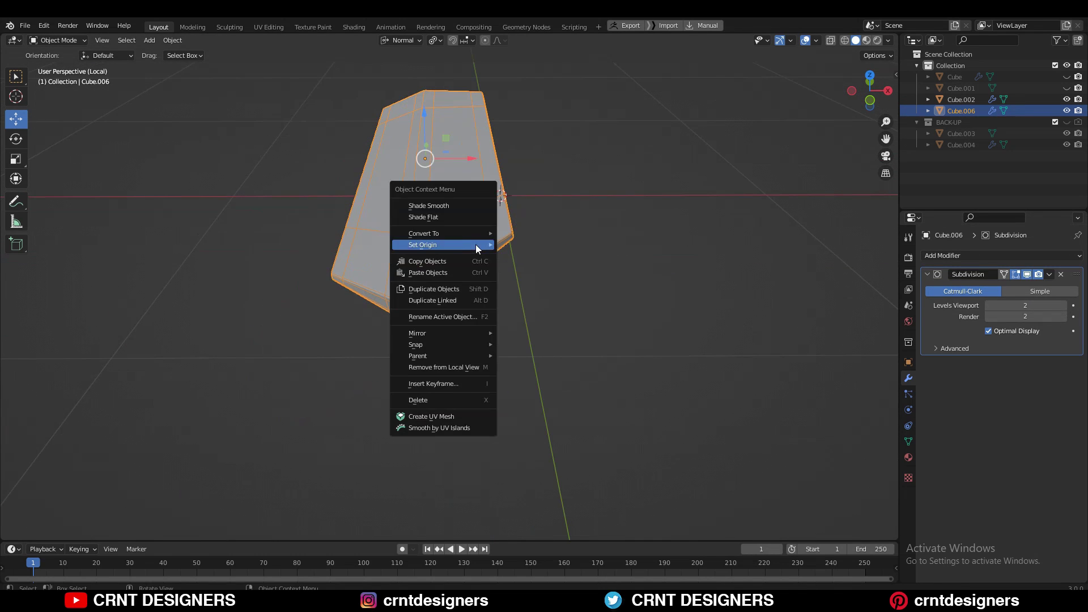
click(471, 207)
key(Tab)
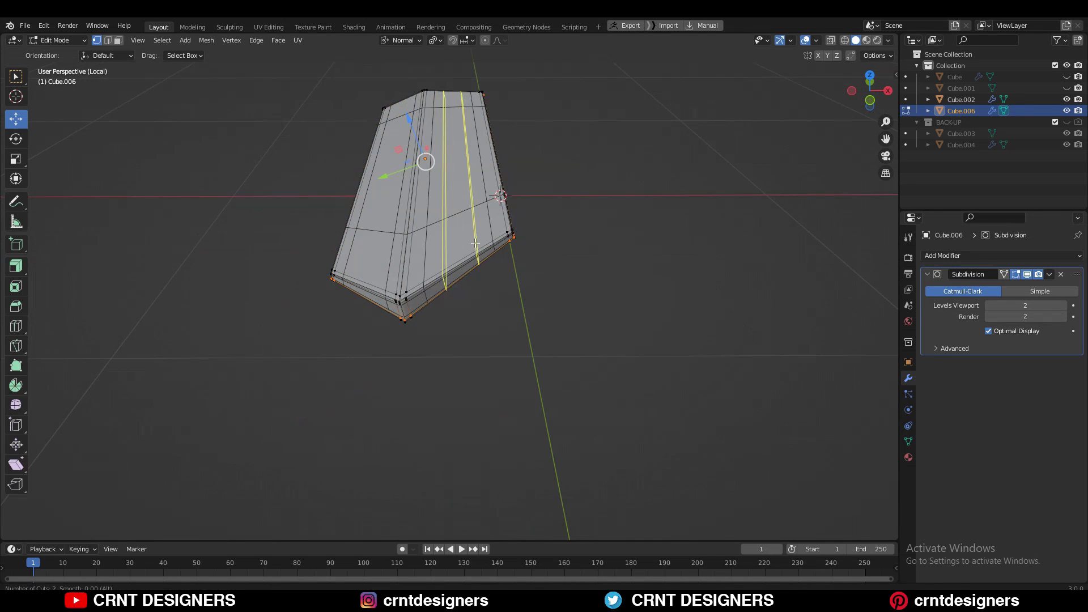
click(475, 244)
right_click(395, 244)
key(ctrl+z)
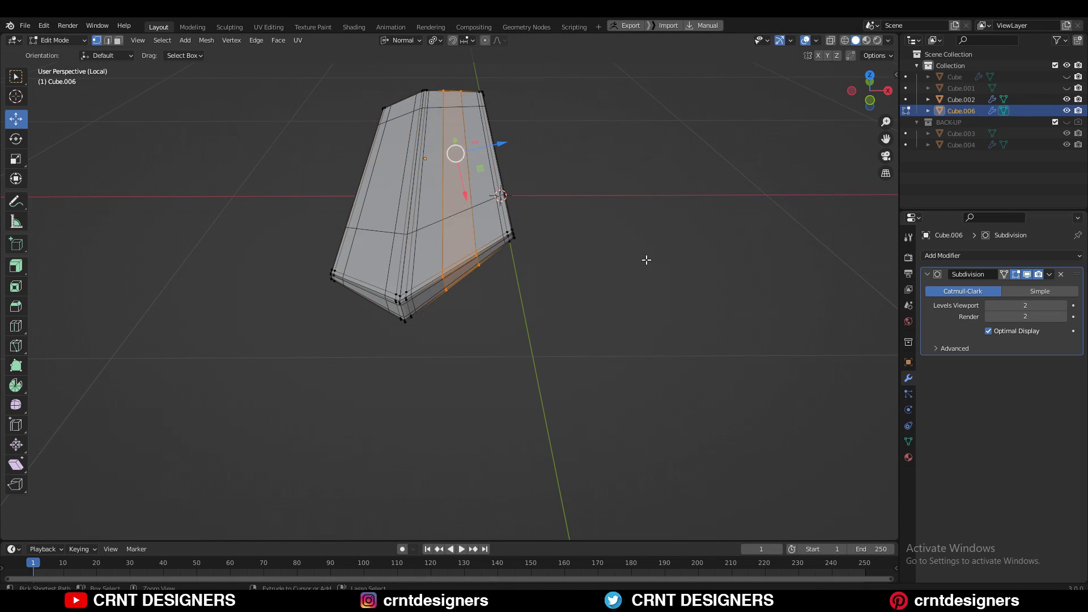
Add a centred lengthwise loop cut through each half of the panel and eight evenly spaced cuts across it.
key(ctrl+r)
click(478, 224)
right_click(479, 223)
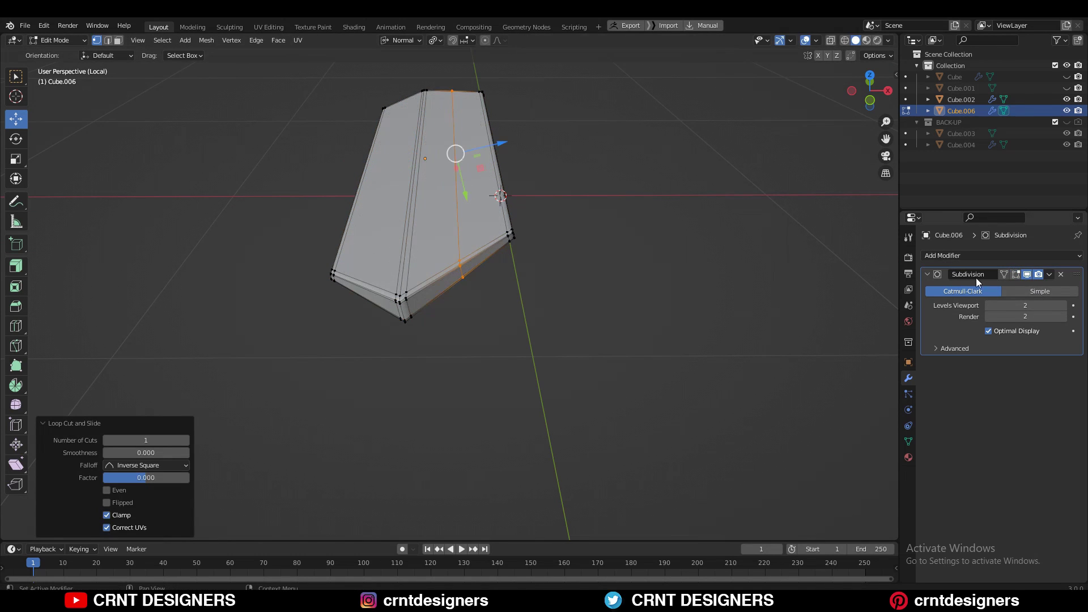
middle_drag(509, 259, 550, 263)
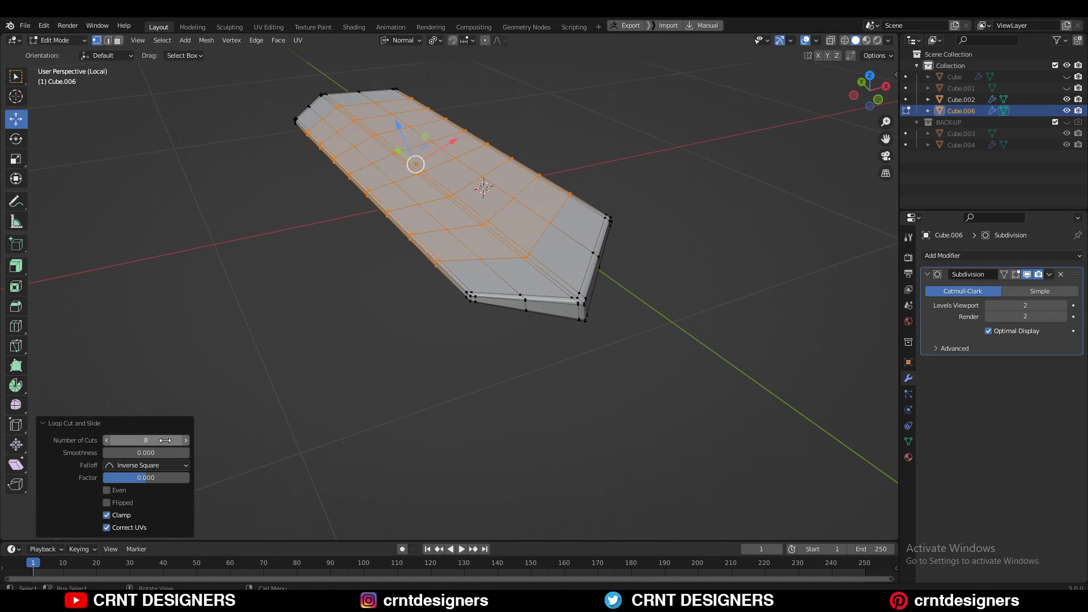
key(Tab)
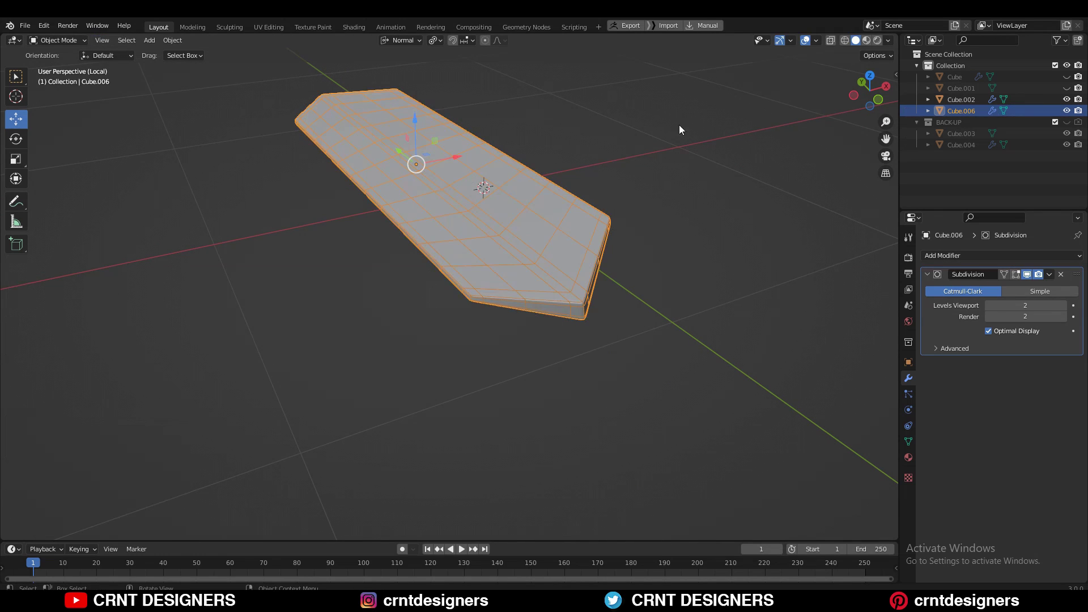
Bring back the whole slab in top view and set the panel's origin to the 3D cursor.
scroll(535, 223, down, 4)
middle_drag(535, 224, 522, 237)
scroll(529, 260, up, 4)
middle_drag(501, 310, 661, 200)
click(442, 103)
middle_drag(442, 103, 506, 213)
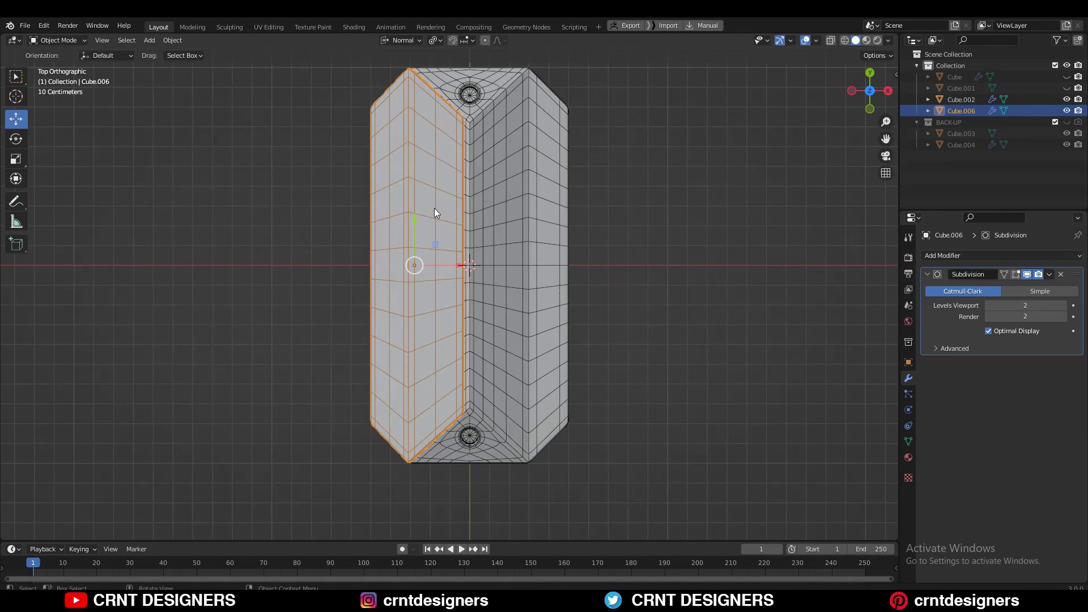
right_click(421, 252)
click(504, 271)
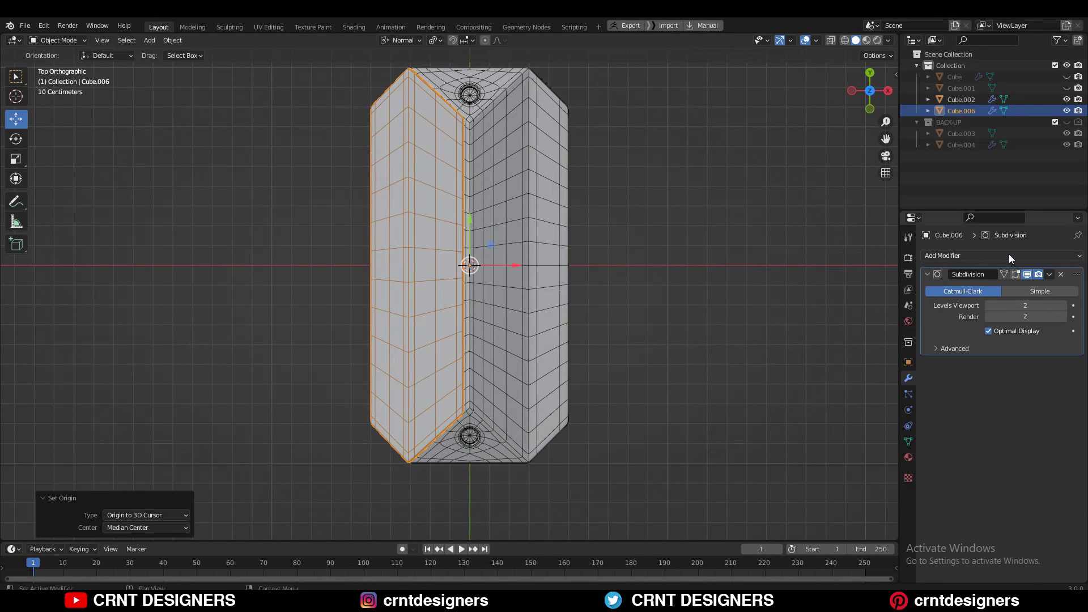
Mirror the raised panel across the X axis with a Mirror modifier and check the pair on the slab without overlays.
click(1008, 255)
click(879, 386)
click(635, 269)
click(805, 40)
middle_drag(533, 266, 578, 260)
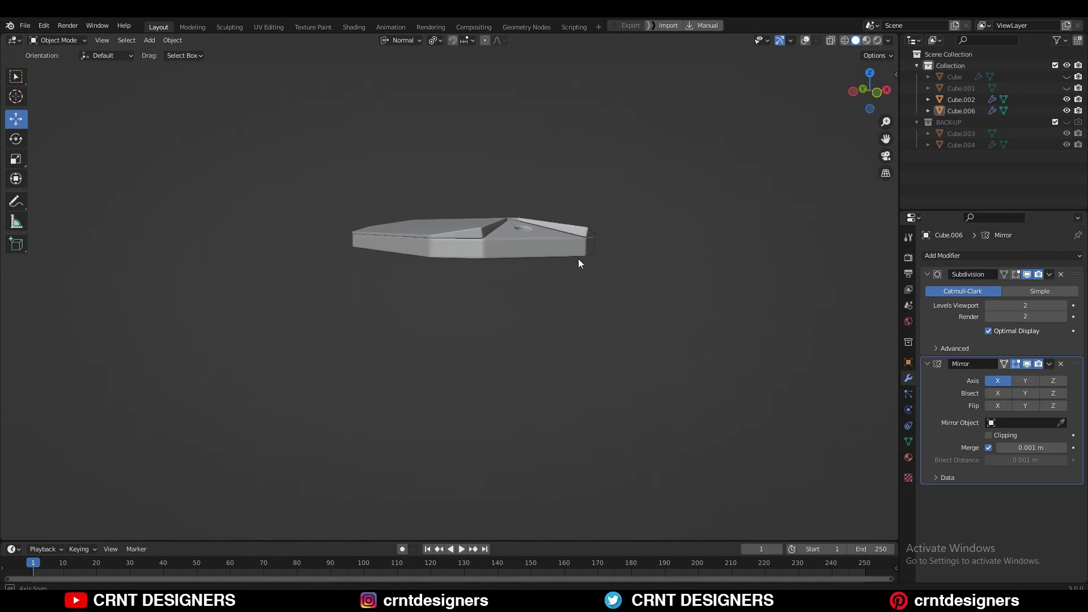
middle_drag(429, 262, 539, 288)
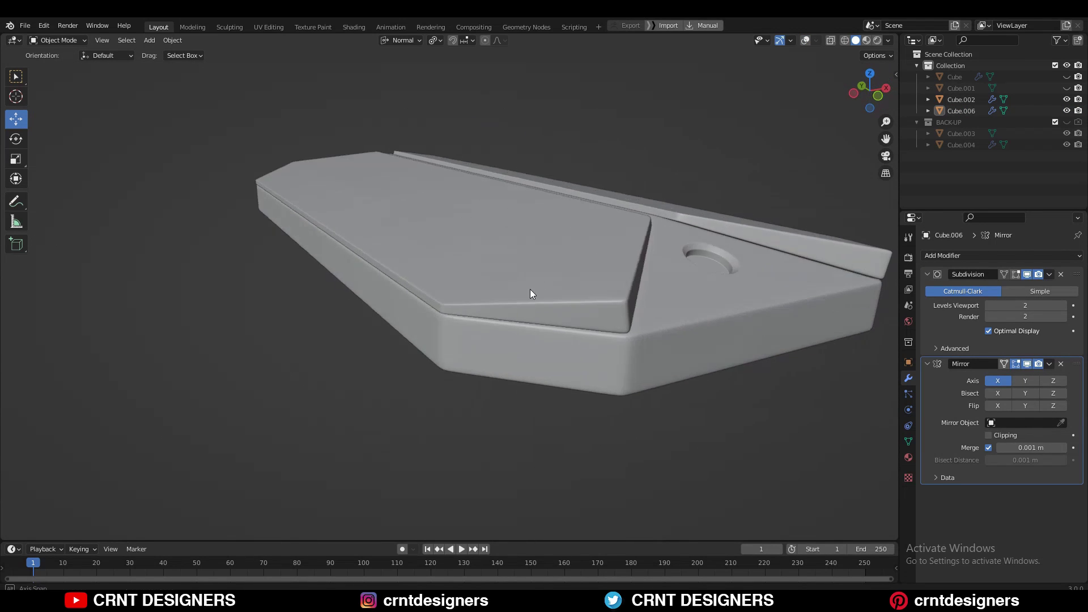
Dissolve the selected lengthwise edges on the panel's top and add a single centred loop cut through its inner half.
key(Tab)
scroll(538, 288, up, 8)
key(ctrl+x)
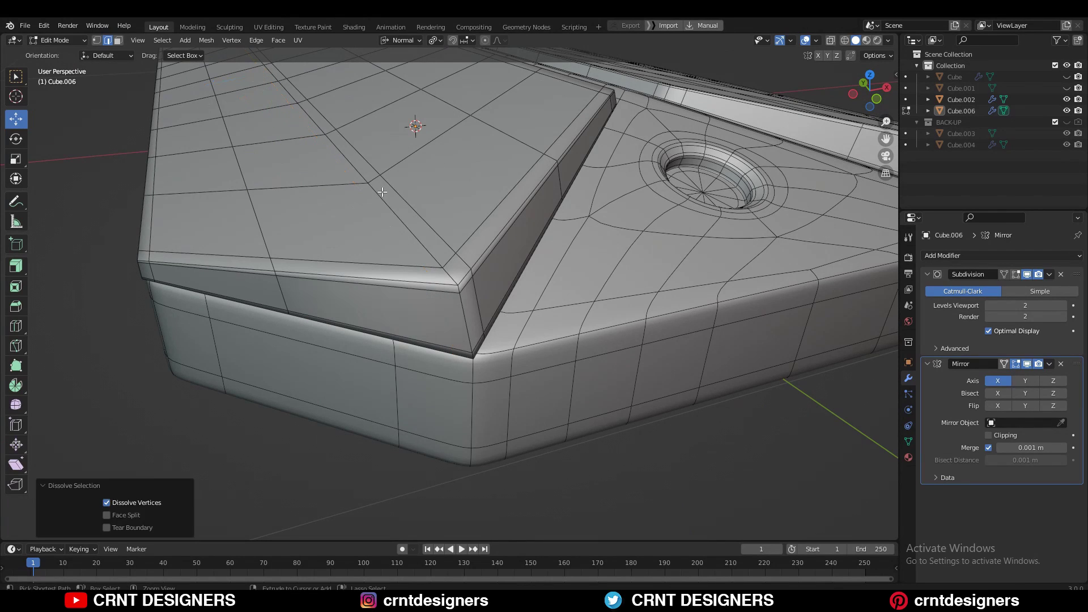
click(462, 231)
right_click(461, 231)
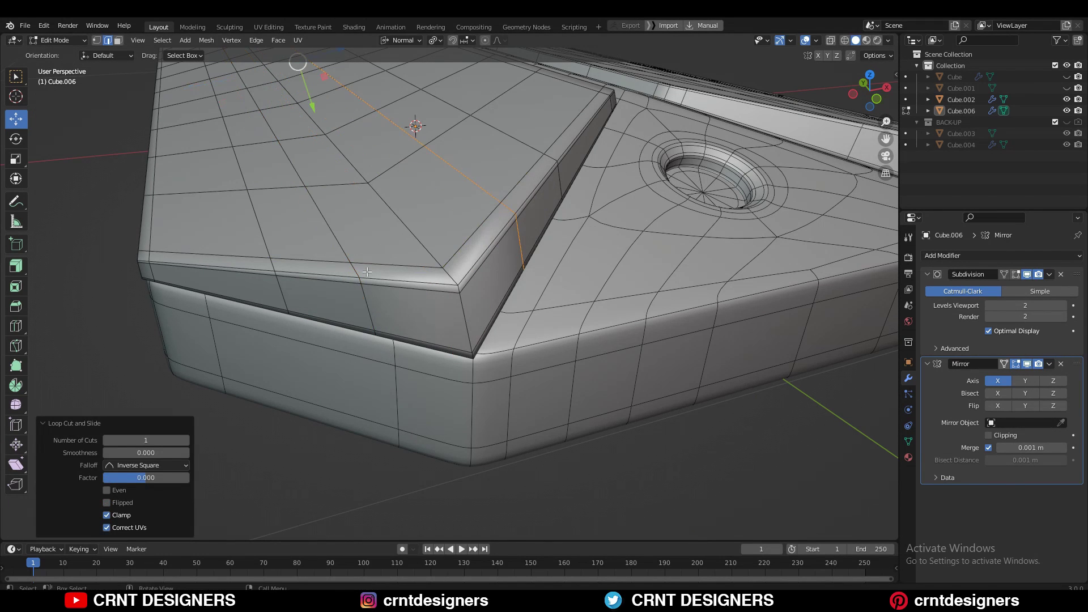
Isolate the panel and add lengthwise loop cuts beside its crease, using a slide factor of 0.6.
key(KP_Divide)
middle_drag(437, 245, 426, 275)
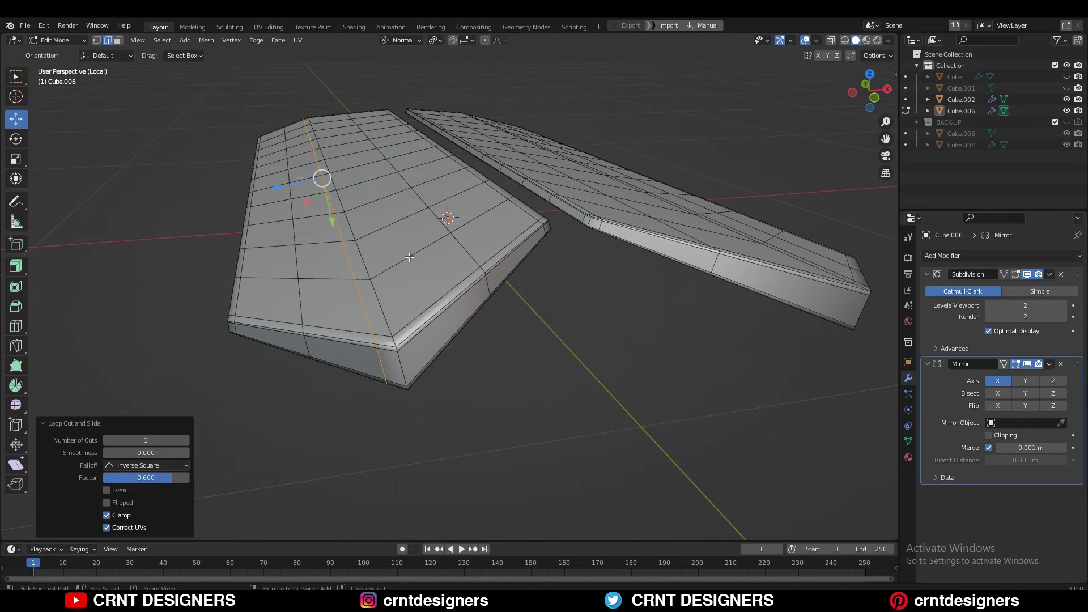
click(390, 271)
key(Tab)
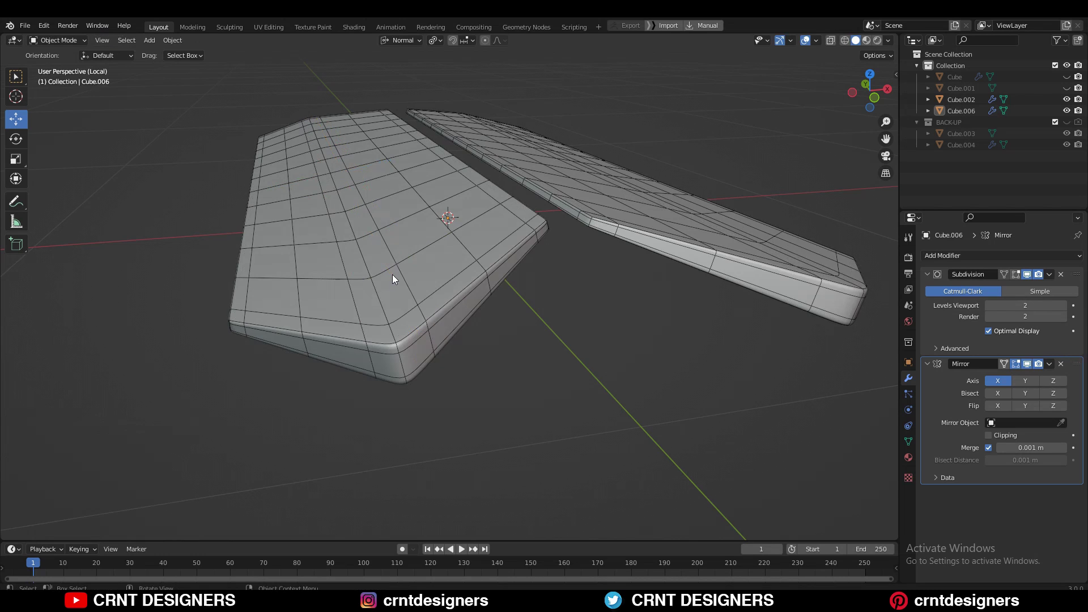
Examine how the mirrored panels sit on the slab without overlays, and inspect the slab's side and end edges.
click(803, 41)
middle_drag(527, 403, 848, 130)
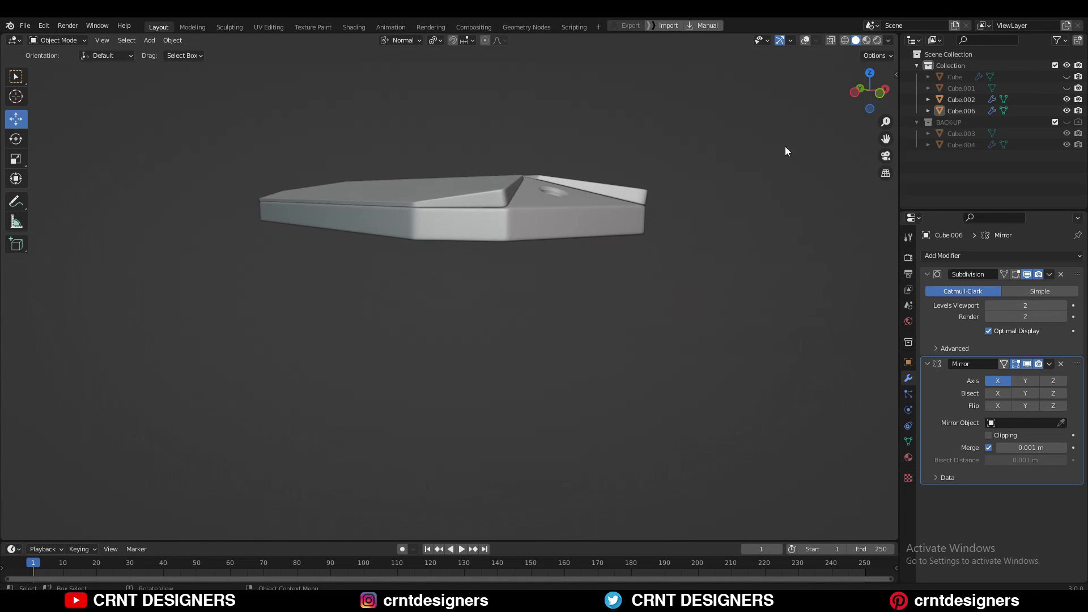
click(805, 40)
middle_drag(658, 273, 614, 311)
click(629, 349)
middle_drag(629, 349, 525, 280)
key(KP_Decimal)
key(Tab)
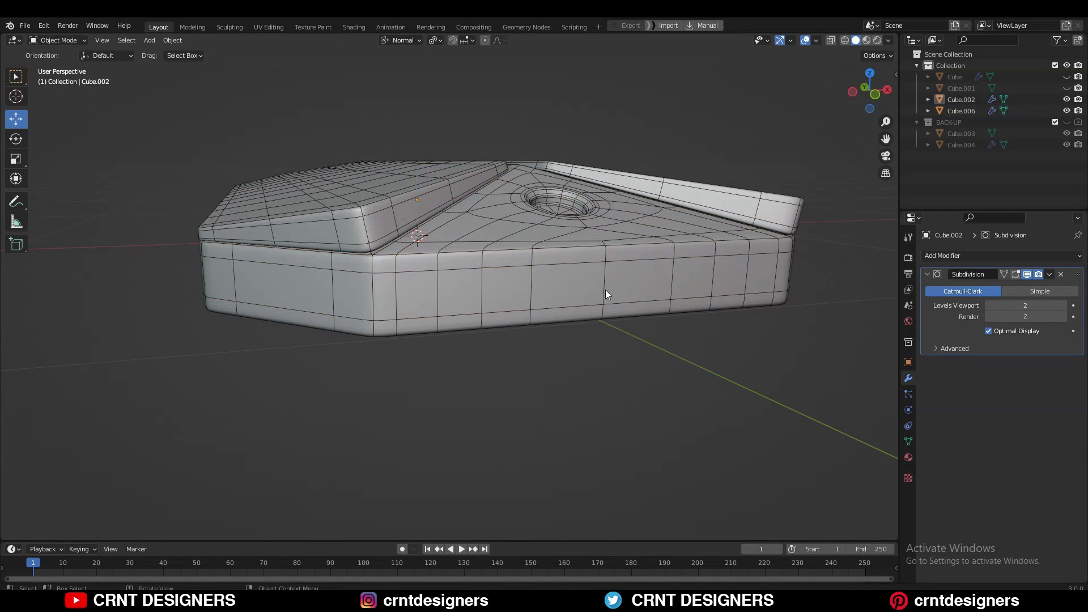
Try to fatten an isolated low-poly copy of the slab outwards by about 0.018 m.
key(Tab)
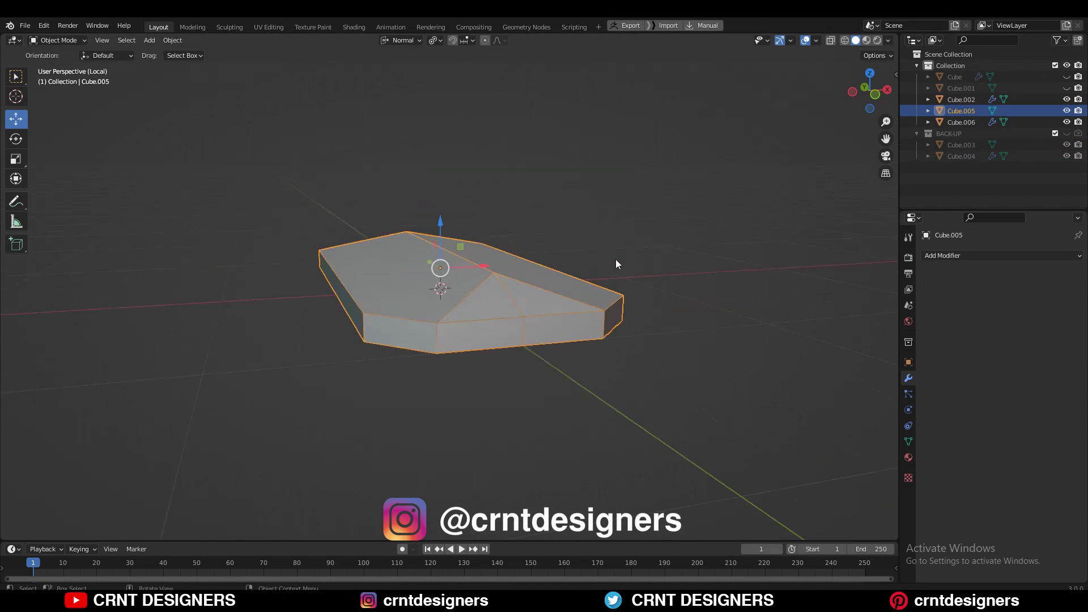
drag(409, 183, 489, 412)
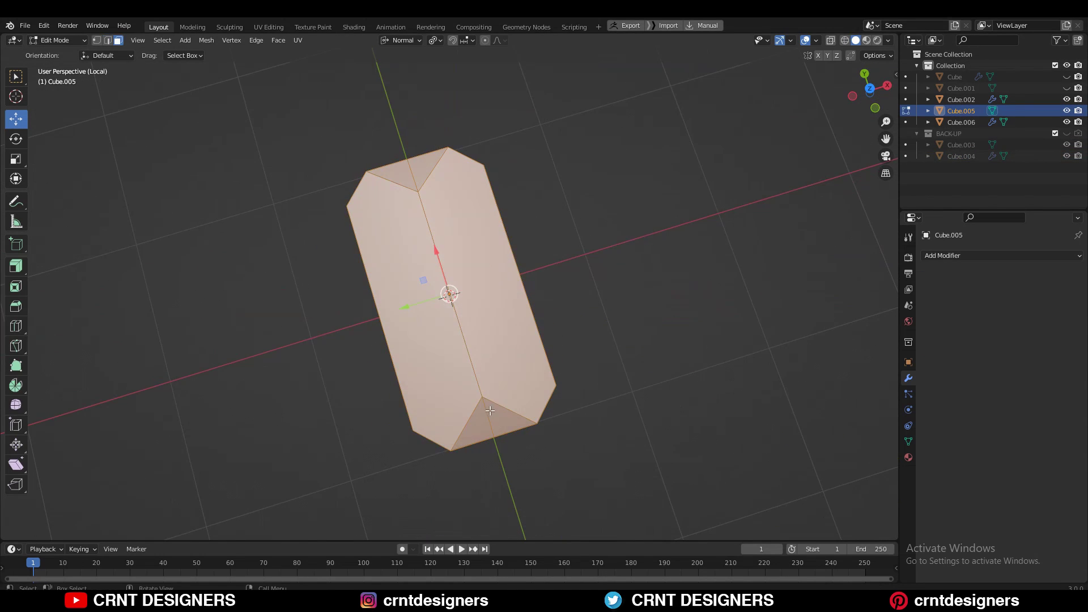
key(ctrl+z)
key(ctrl+z)
key(ctrl+z)
middle_drag(429, 239, 357, 187)
key(Tab)
key(KP_7)
key(alt+s)
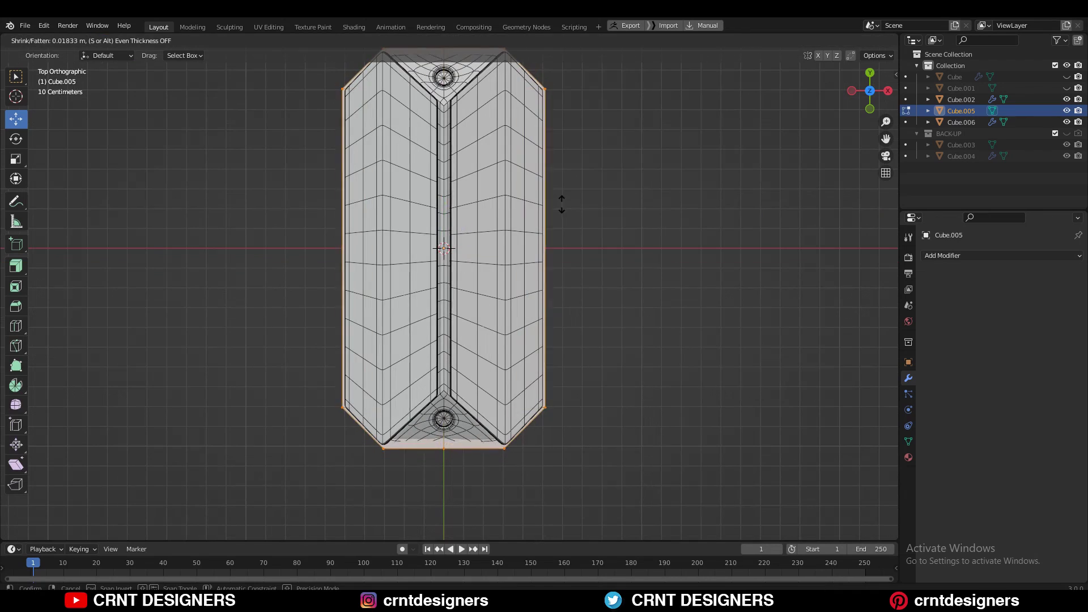
Try to widen the low-poly slab copy into a surrounding rim, scaling it by 1.063 in X and Y.
key(s)
key(shift+z)
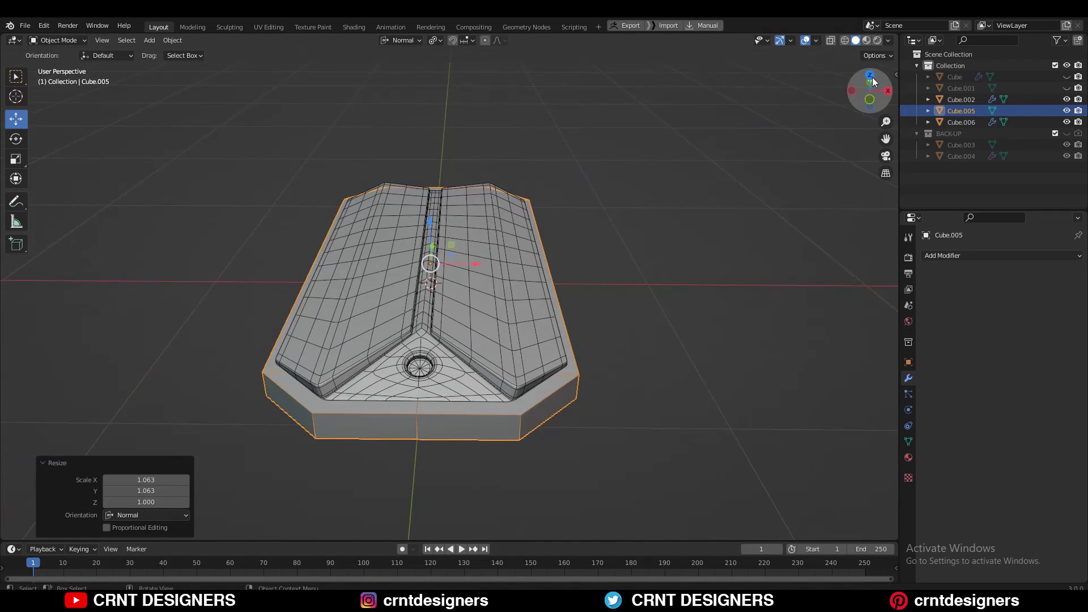
key(KP_7)
key(s)
key(y)
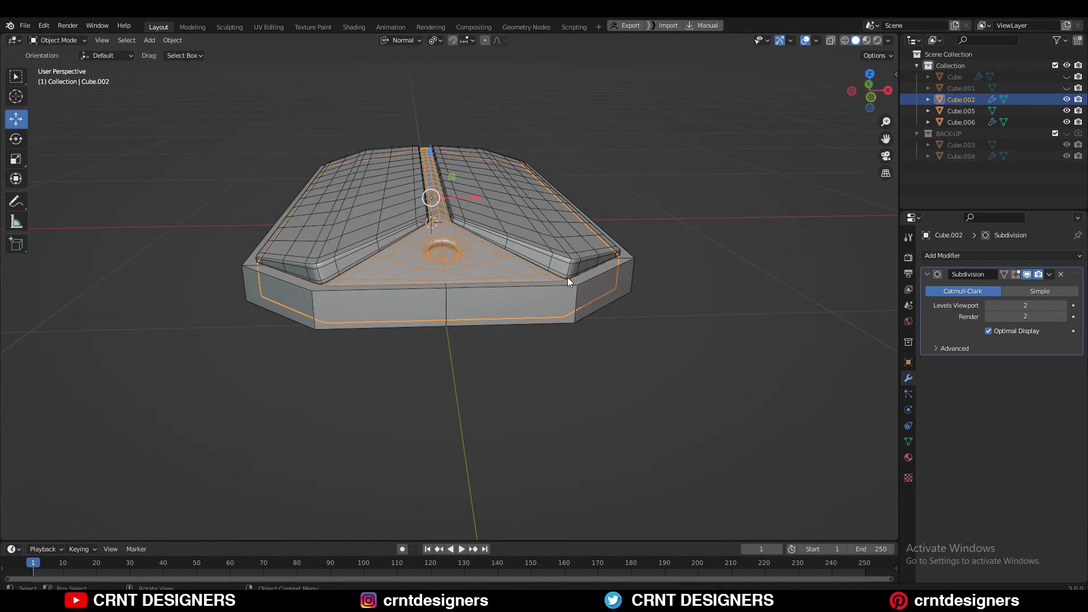
key(KP_1)
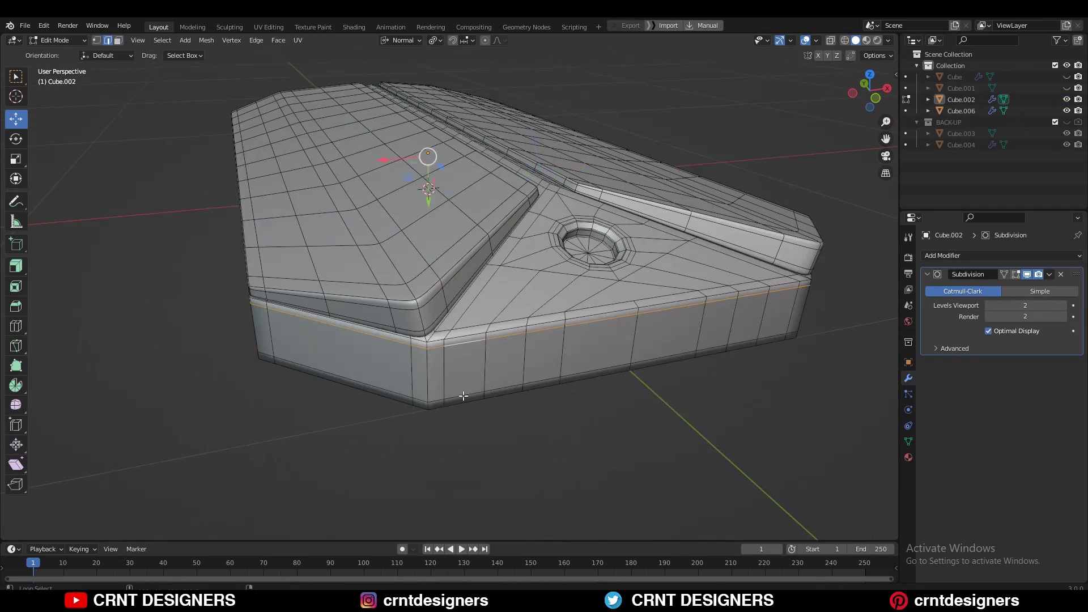
Dissolve the support loops around the slab's side and fatten the side faces outwards by about 0.014 m.
middle_drag(719, 452, 481, 256)
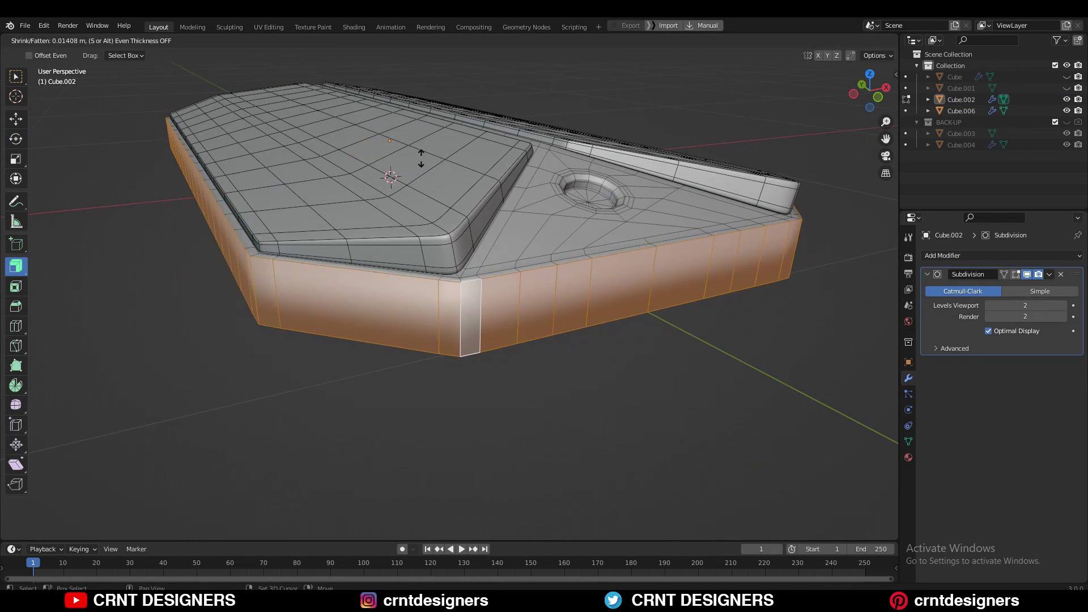
click(421, 159)
middle_drag(421, 159, 498, 414)
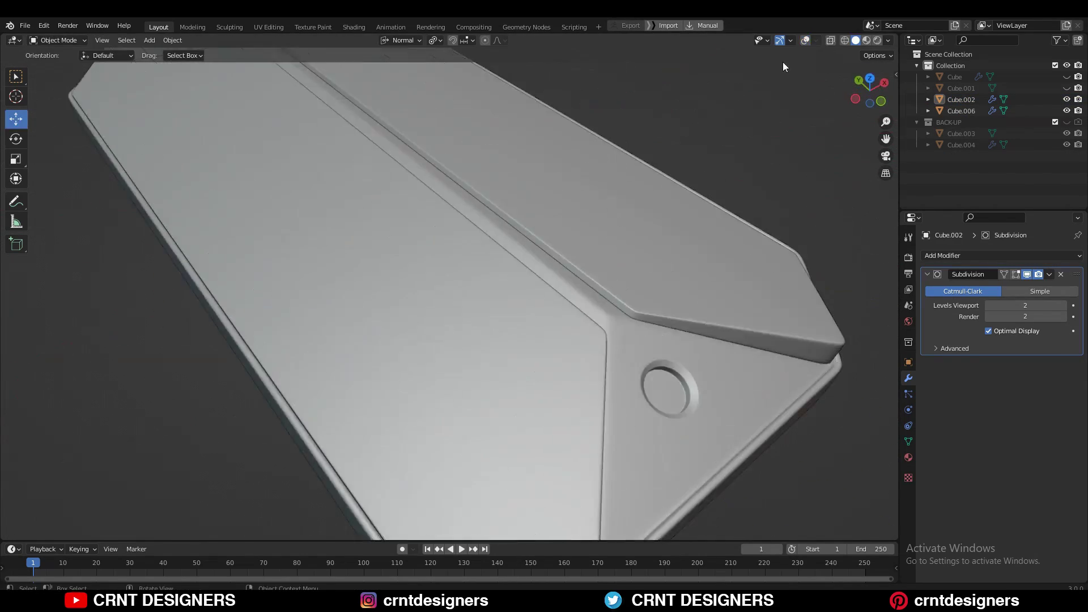
Raise the narrow face loop around the slab's upper rim by about 0.0015 m.
middle_drag(651, 368, 630, 207)
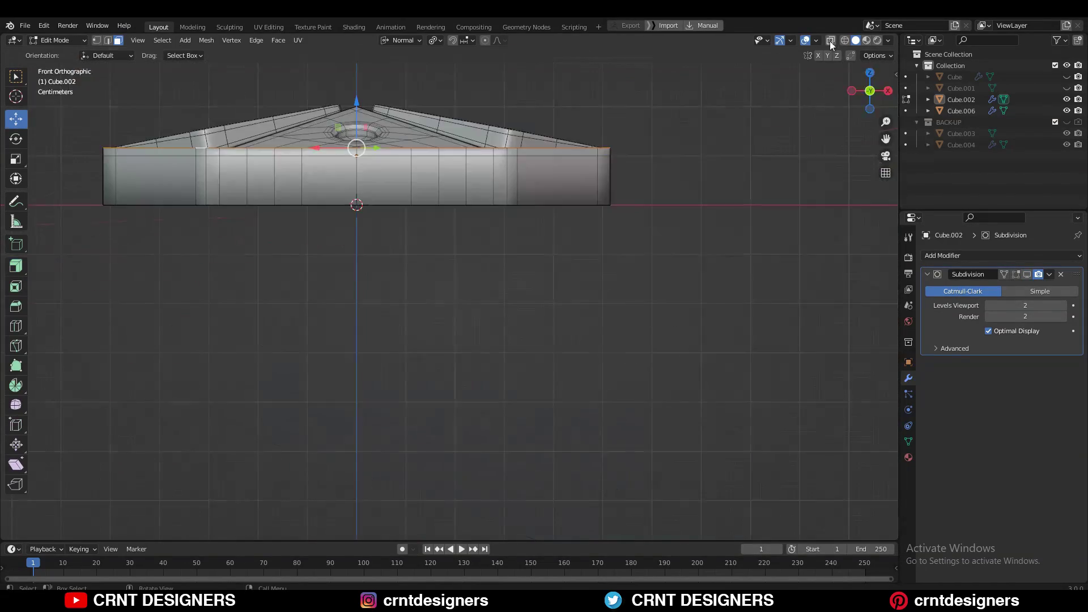
click(831, 41)
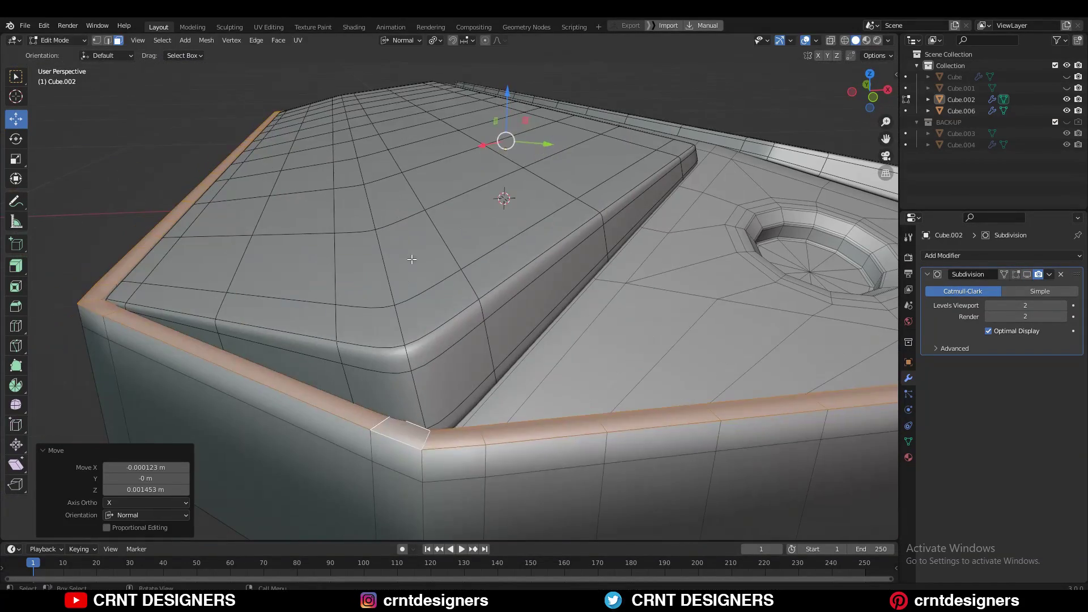
click(511, 288)
Isolate the slab and inset the face loop around its rim to add supporting edges.
key(slash)
middle_drag(511, 288, 456, 283)
scroll(400, 284, up, 6)
alt+click(309, 344)
key(i)
click(534, 251)
middle_drag(534, 251, 318, 303)
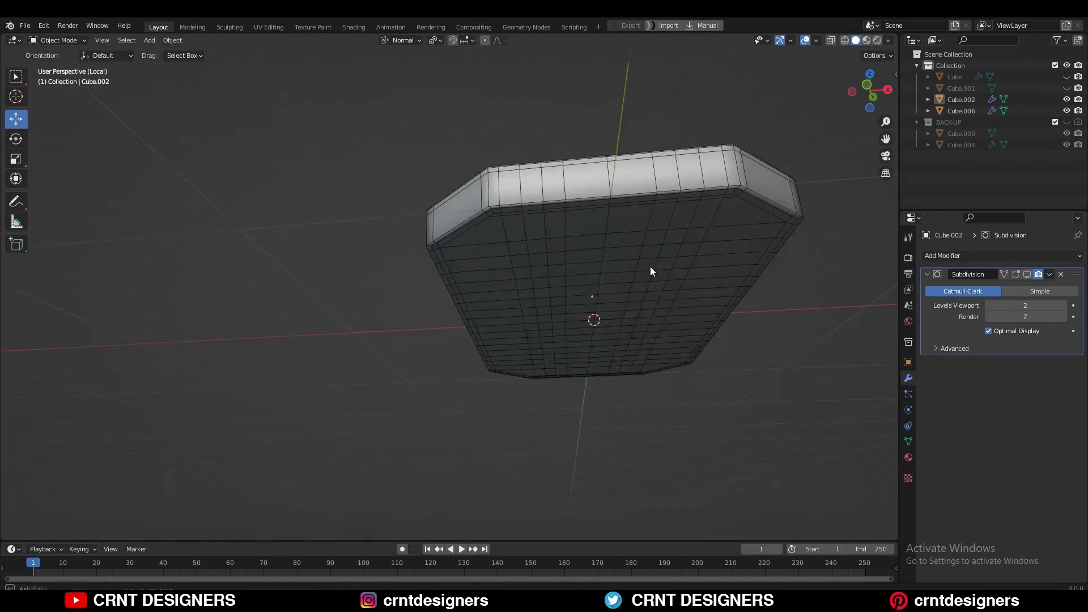
Show the slab's subdivision in the viewport again and examine the rim without overlays.
scroll(419, 189, up, 3)
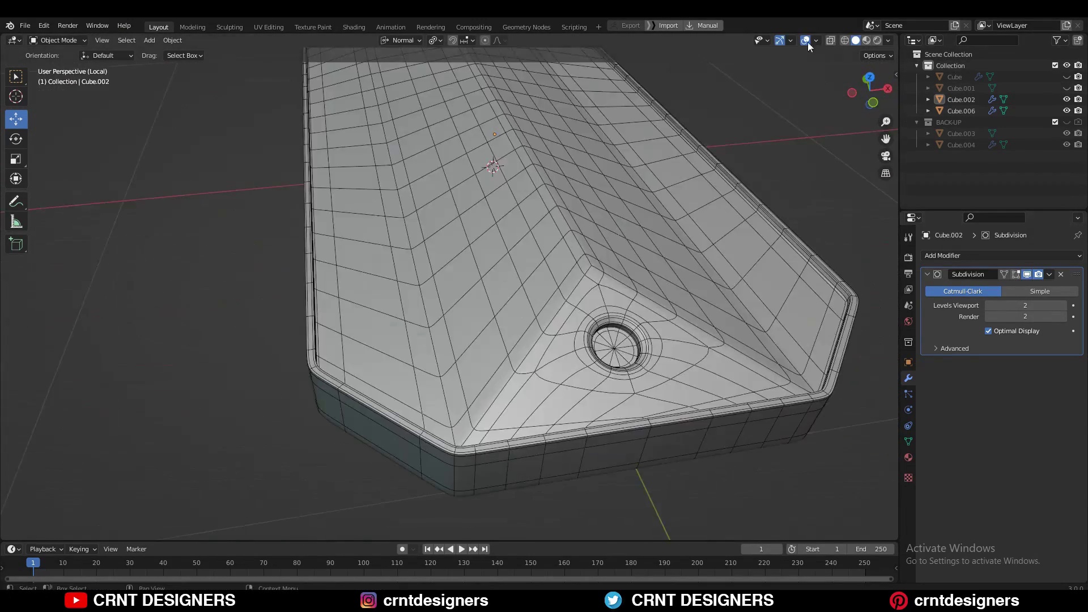
click(805, 41)
middle_drag(674, 266, 632, 229)
scroll(632, 229, down, 4)
Bring back the mirrored panels with the slab, check the complete model and save the file.
key(slash)
scroll(659, 304, down, 4)
middle_drag(478, 181, 493, 149)
scroll(615, 237, up, 8)
scroll(651, 226, down, 8)
key(ctrl+s)
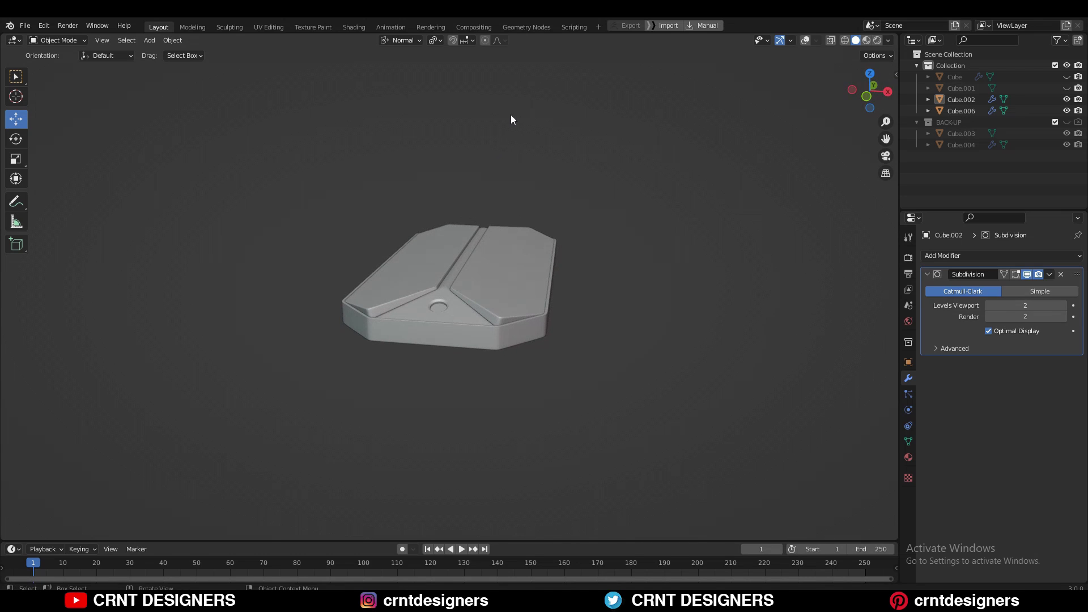